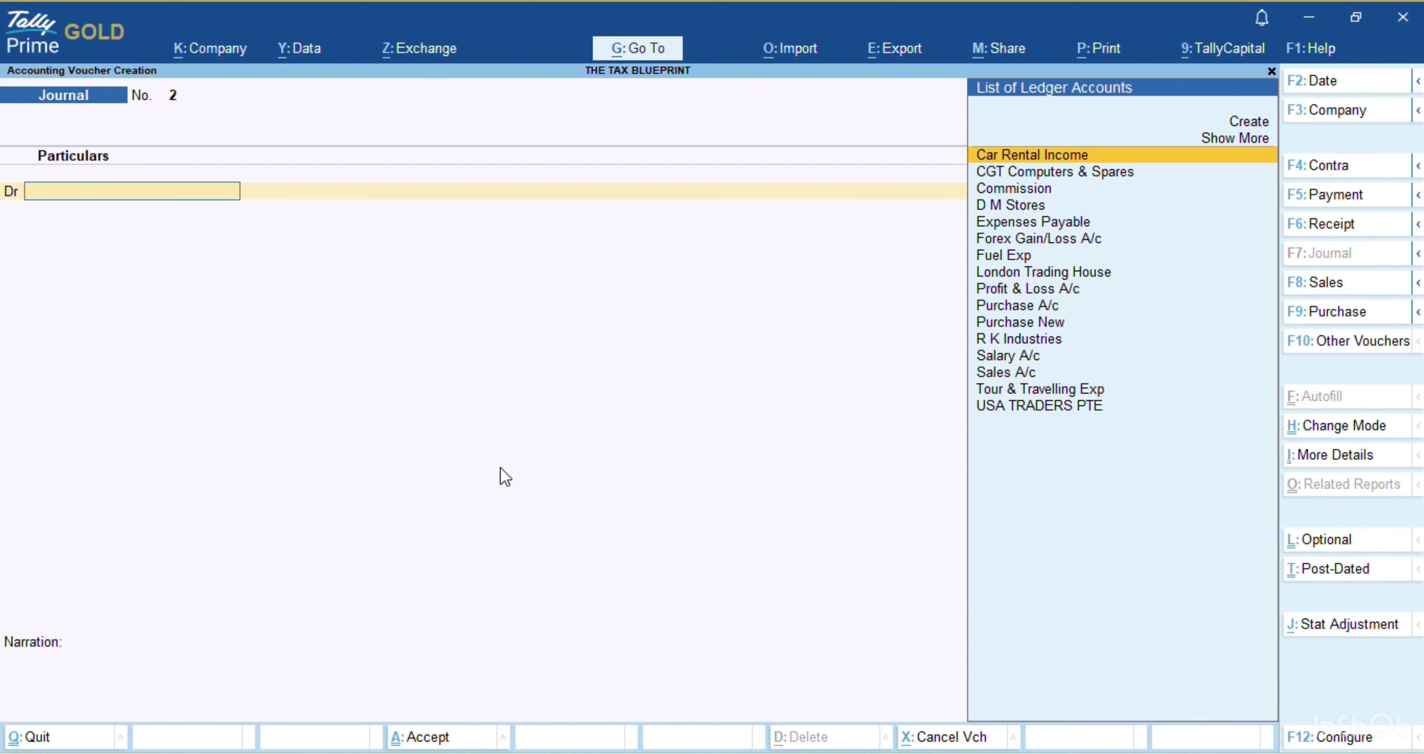
# Examine the journal voucher's mode options, including Use for Forex Gain/Loss Adjustments, and keep the mode As Voucher
pyautogui.hotkey('ctrl', 'h')
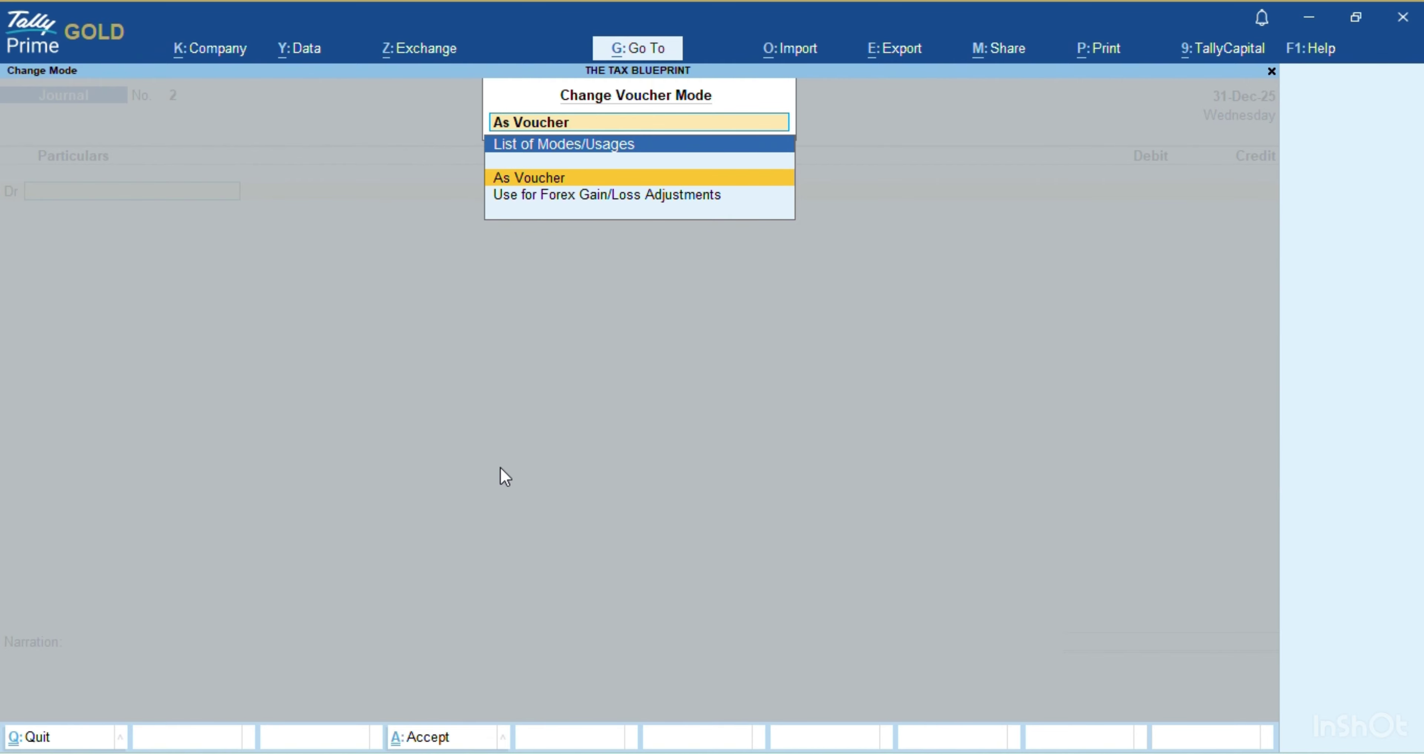
pyautogui.press('Down')
pyautogui.press('Up')
pyautogui.press('Return')
pyautogui.hotkey('ctrl', 'h')
pyautogui.press('Down')
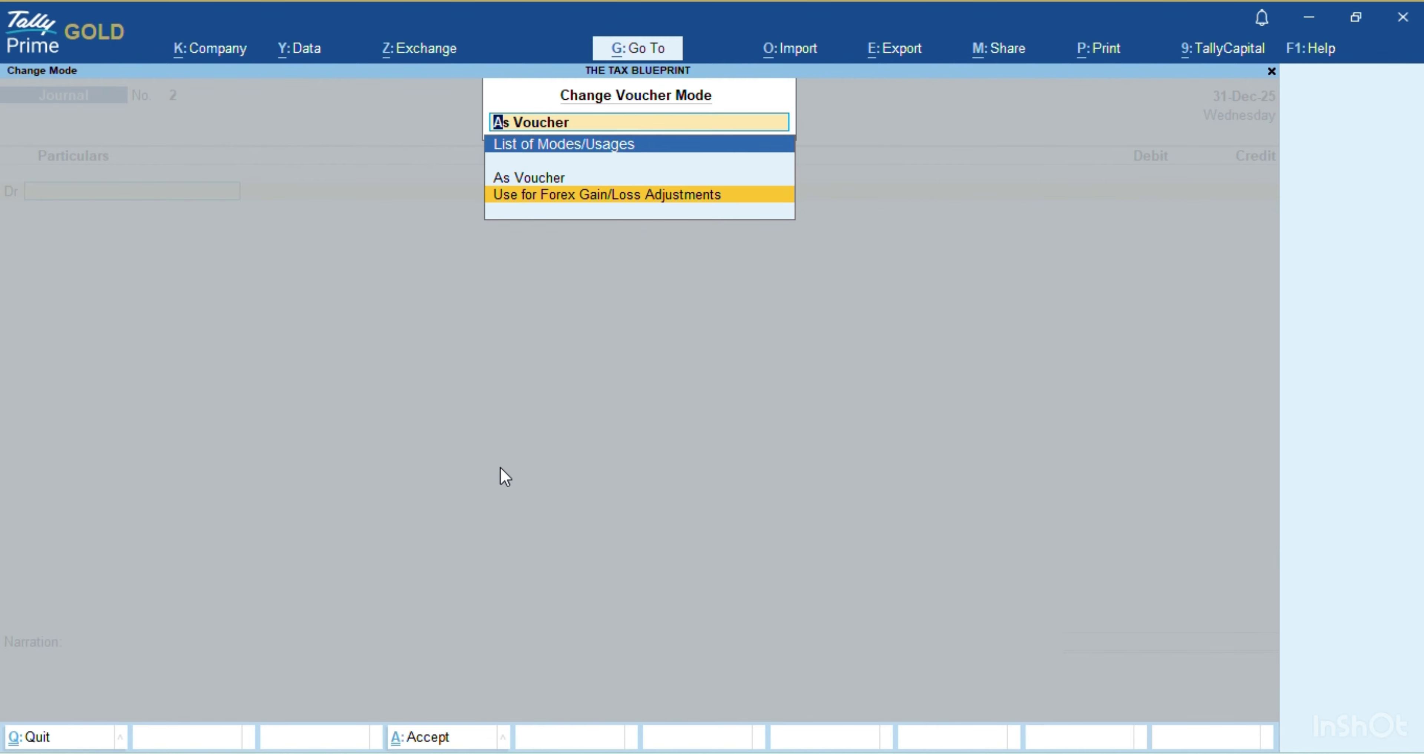
pyautogui.press('Up')
pyautogui.press('Return')
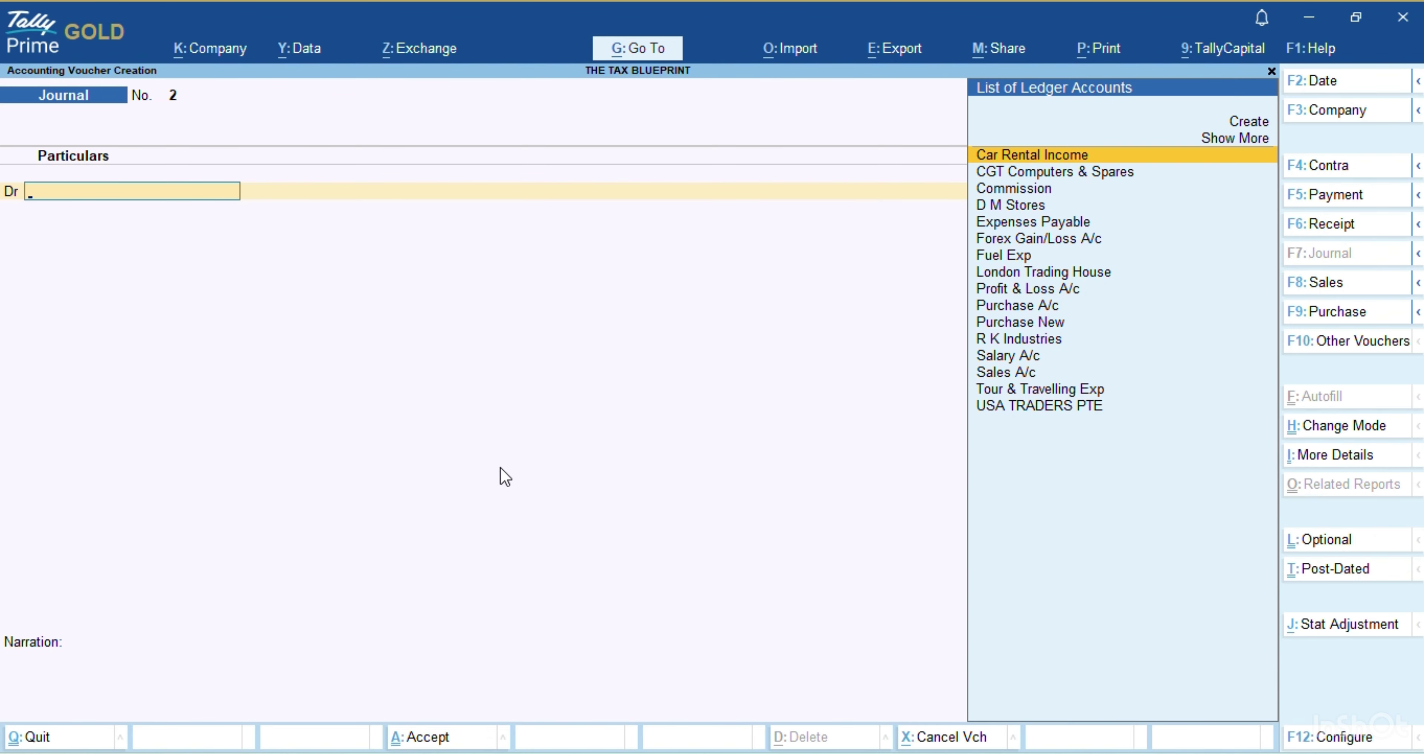
# Switch to the Word document and select the supplier name U.S. TRADING CO. in the 15-5-20XX purchase transaction
pyautogui.press('Escape')
pyautogui.press('y')
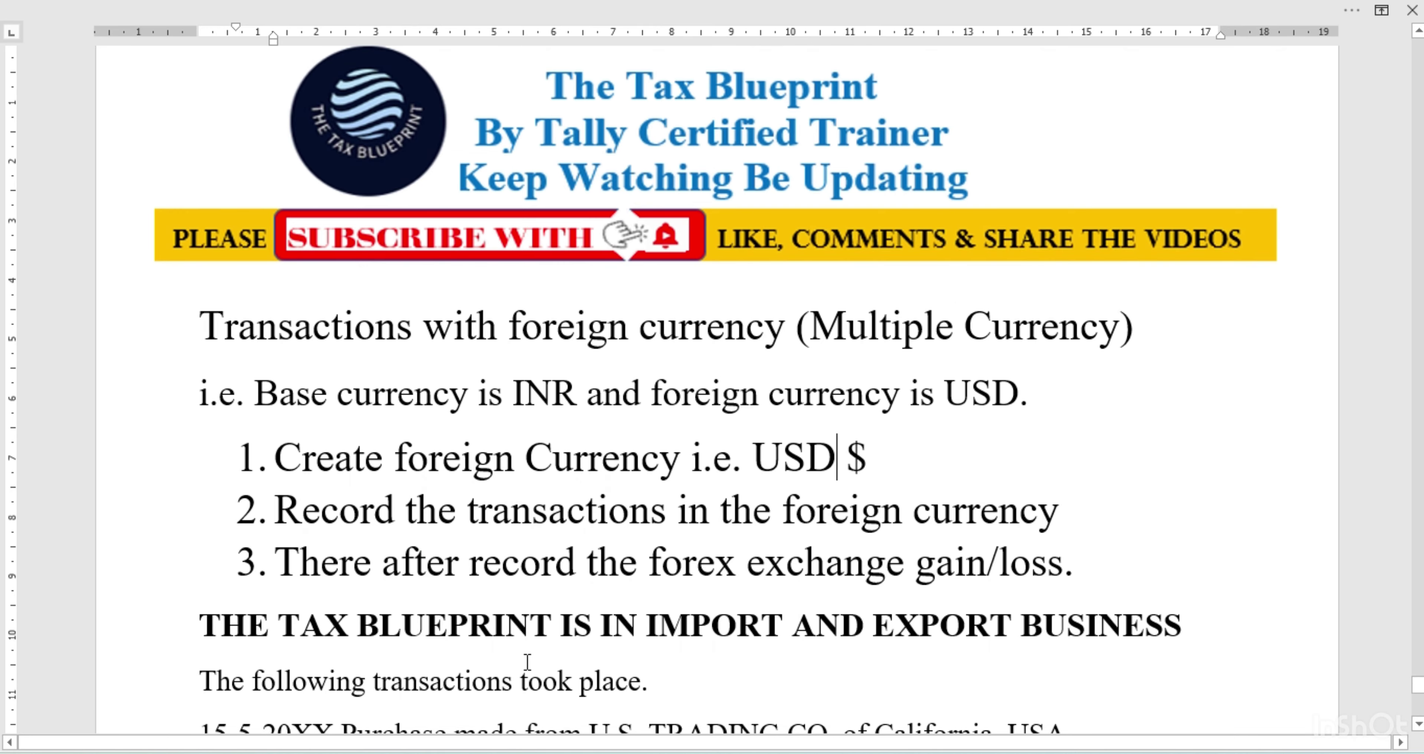
pyautogui.scroll(-5, 520, 553)
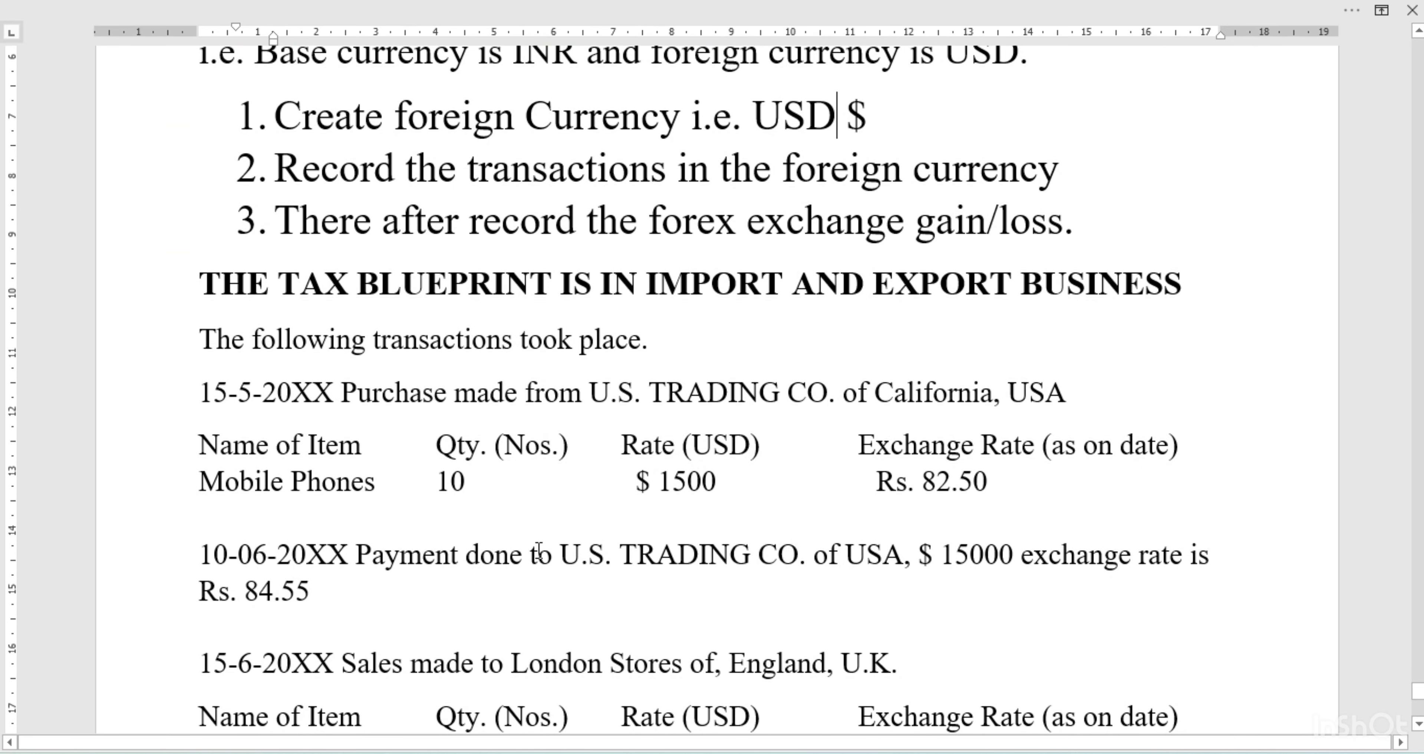
pyautogui.moveTo(597, 394); pyautogui.dragTo(767, 403)
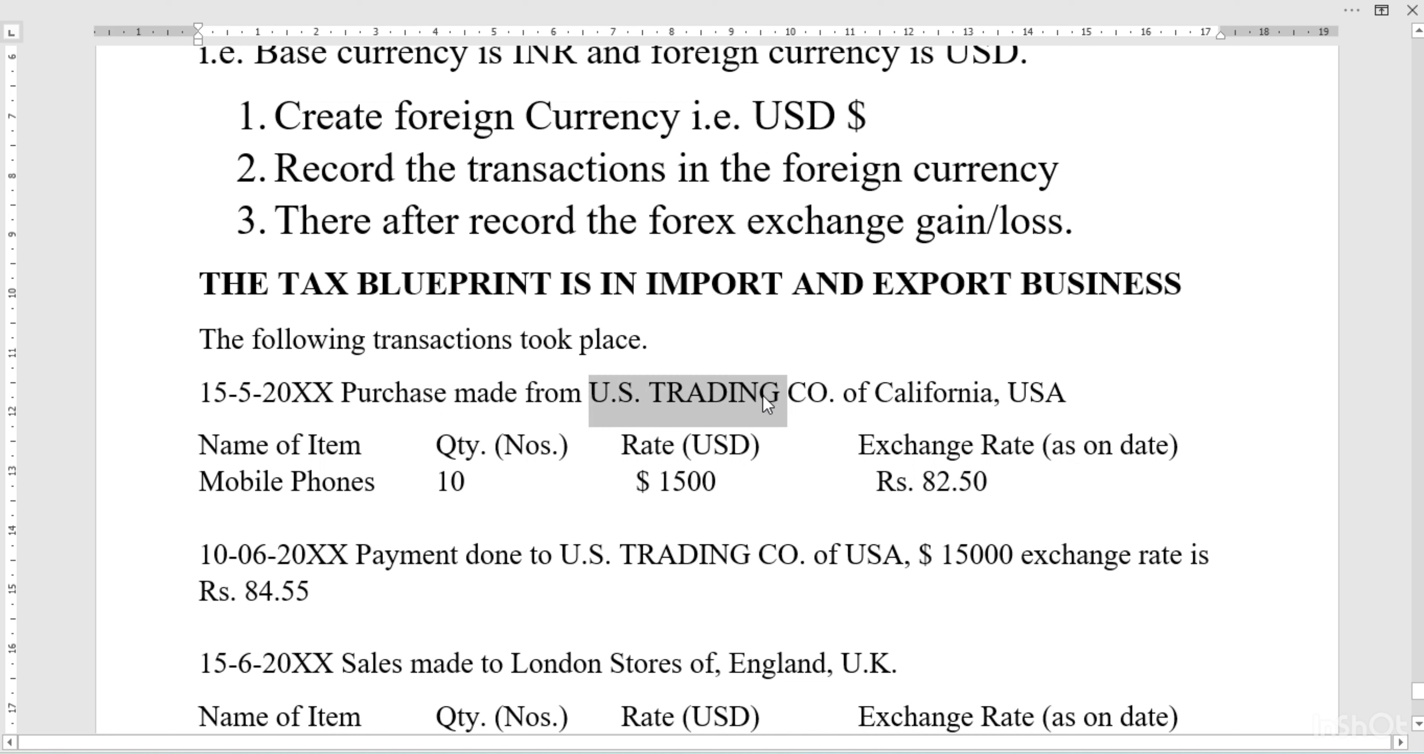
pyautogui.hotkey('shift', 'Right')
pyautogui.hotkey('shift', 'Right')
pyautogui.hotkey('shift', 'Right')
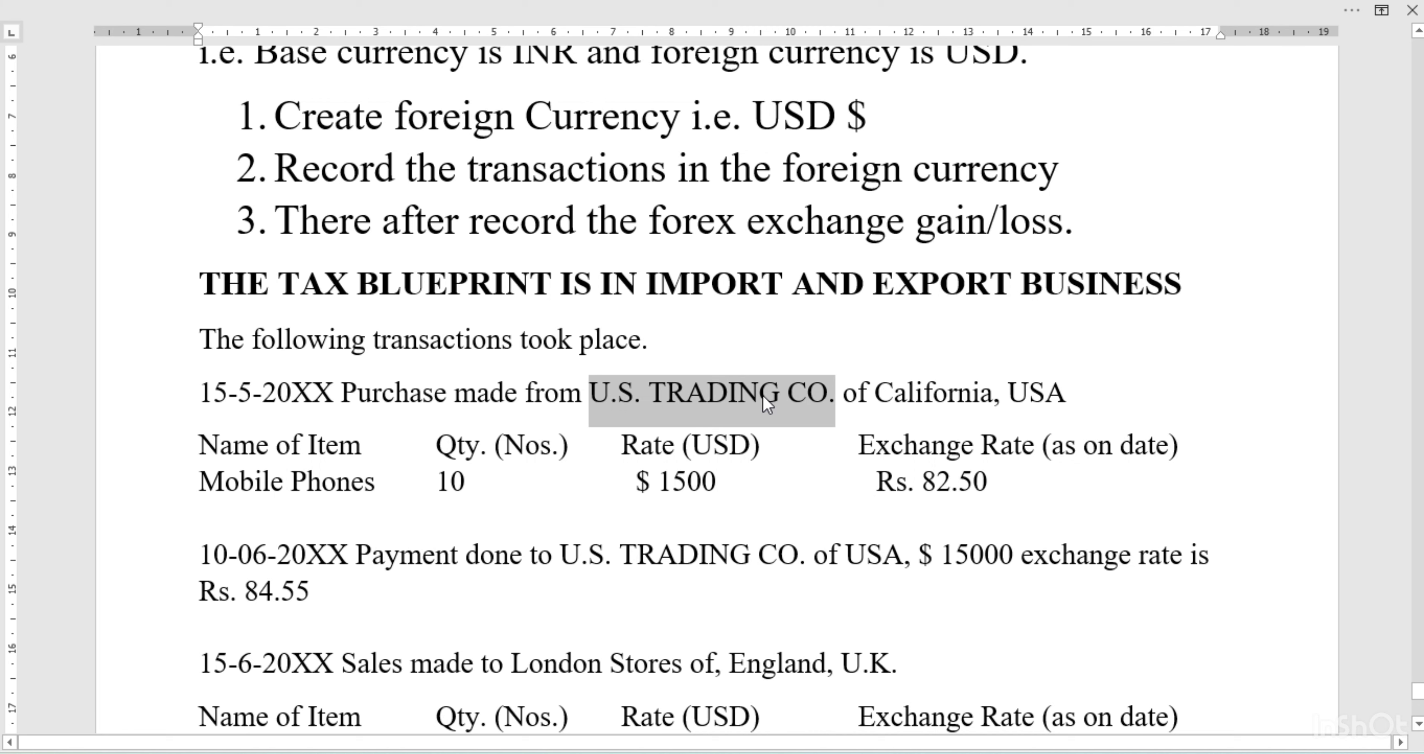
# Switch back to TallyPrime and start a purchase voucher with supplier invoice number 998
pyautogui.hotkey('alt', 'Tab')
pyautogui.press('Return')
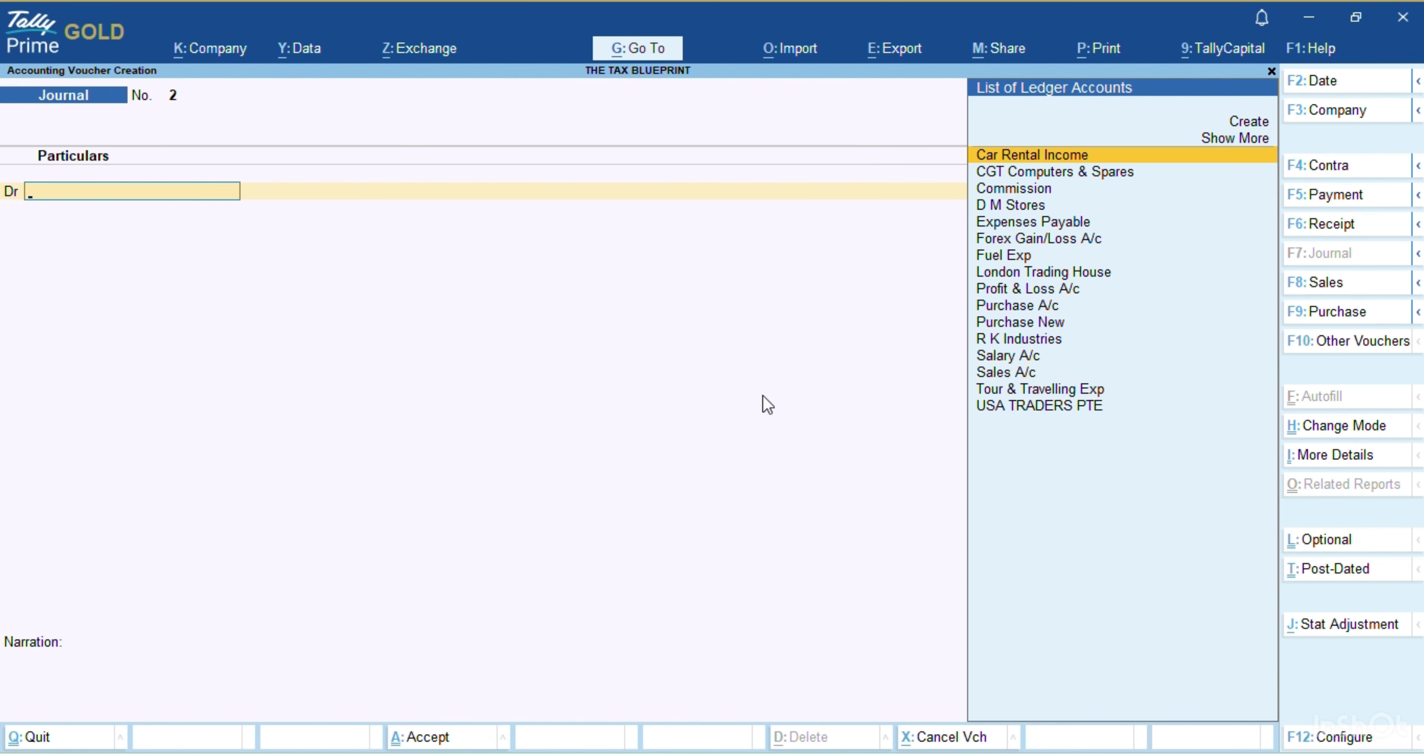
pyautogui.press('F9')
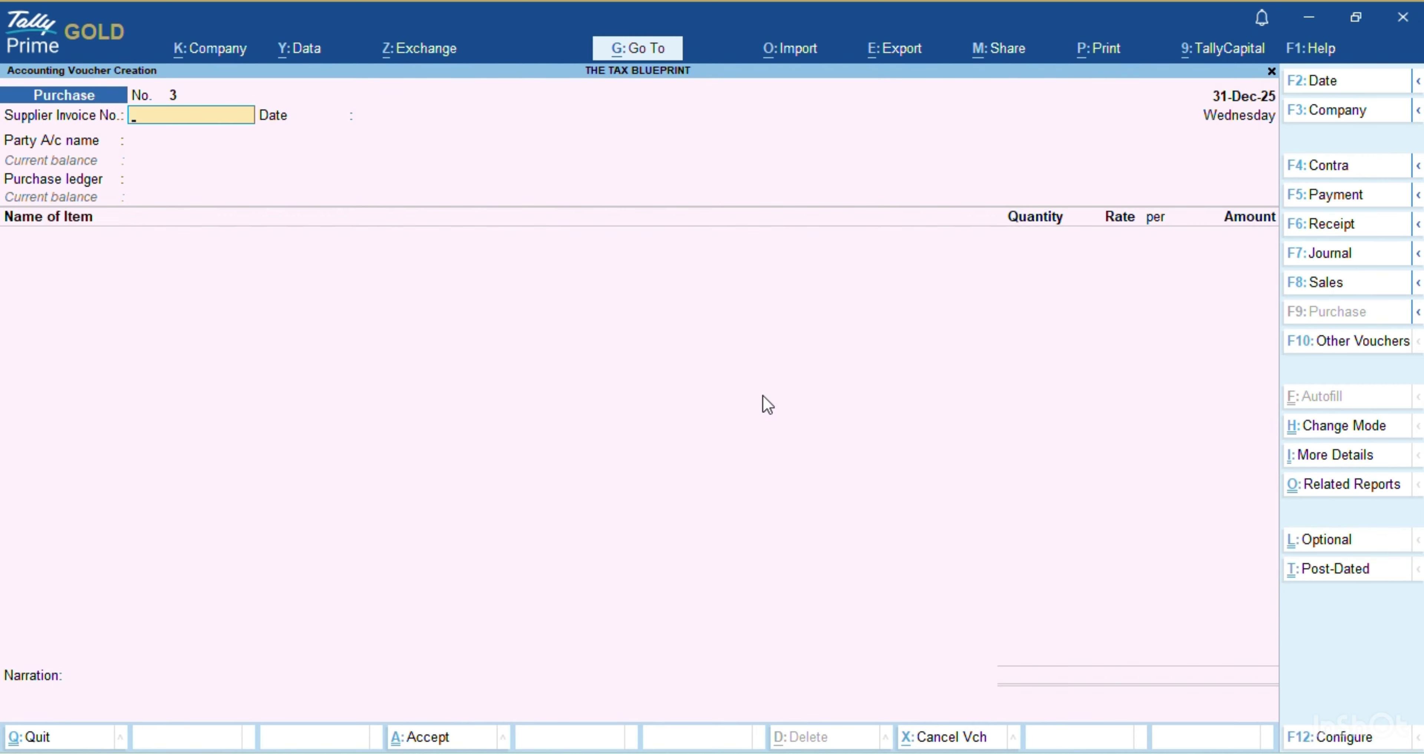
pyautogui.write('998')
pyautogui.press('Return')
# Check the transaction date in the Word document, then set the purchase voucher and supplier invoice dates to 15-May-25
pyautogui.hotkey('alt', 'Tab')
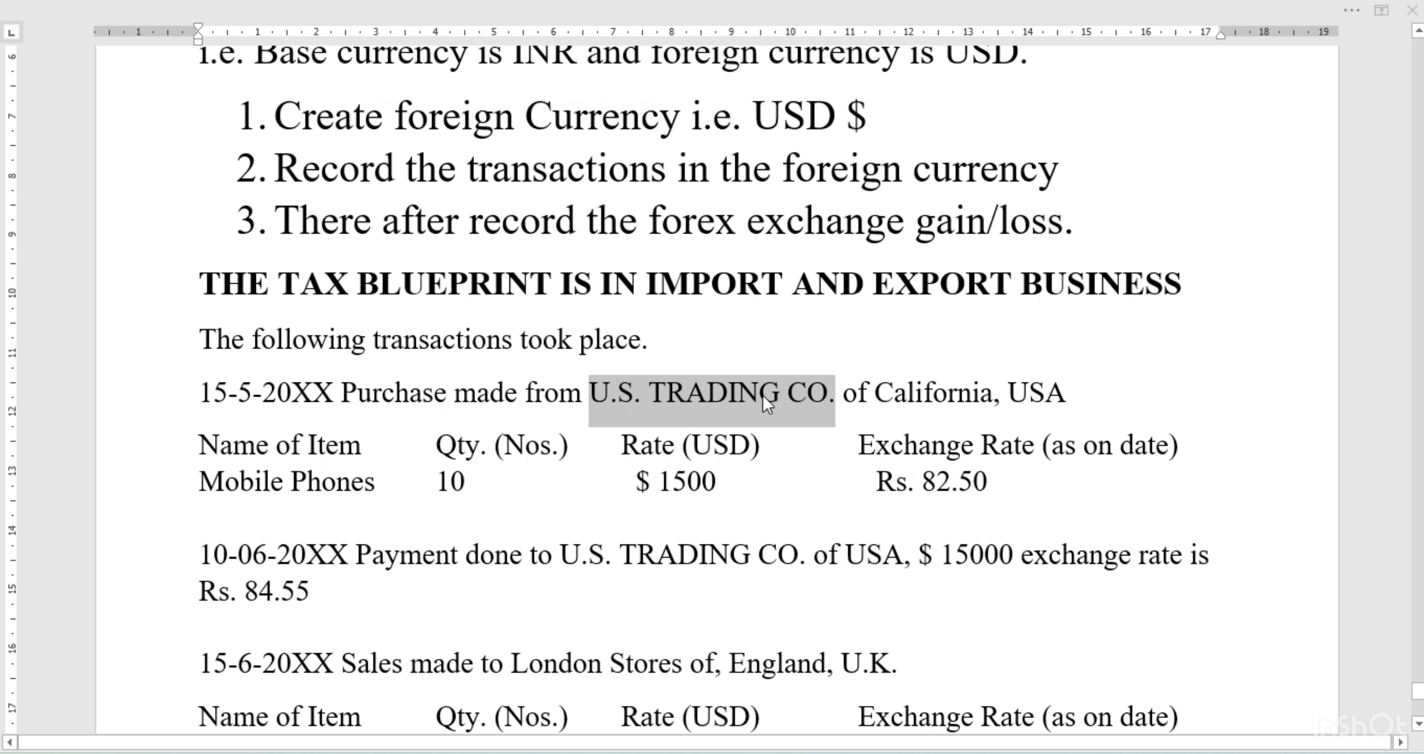
pyautogui.hotkey('alt', 'Tab')
pyautogui.press('F2')
pyautogui.press('BackSpace')
pyautogui.write('15-5')
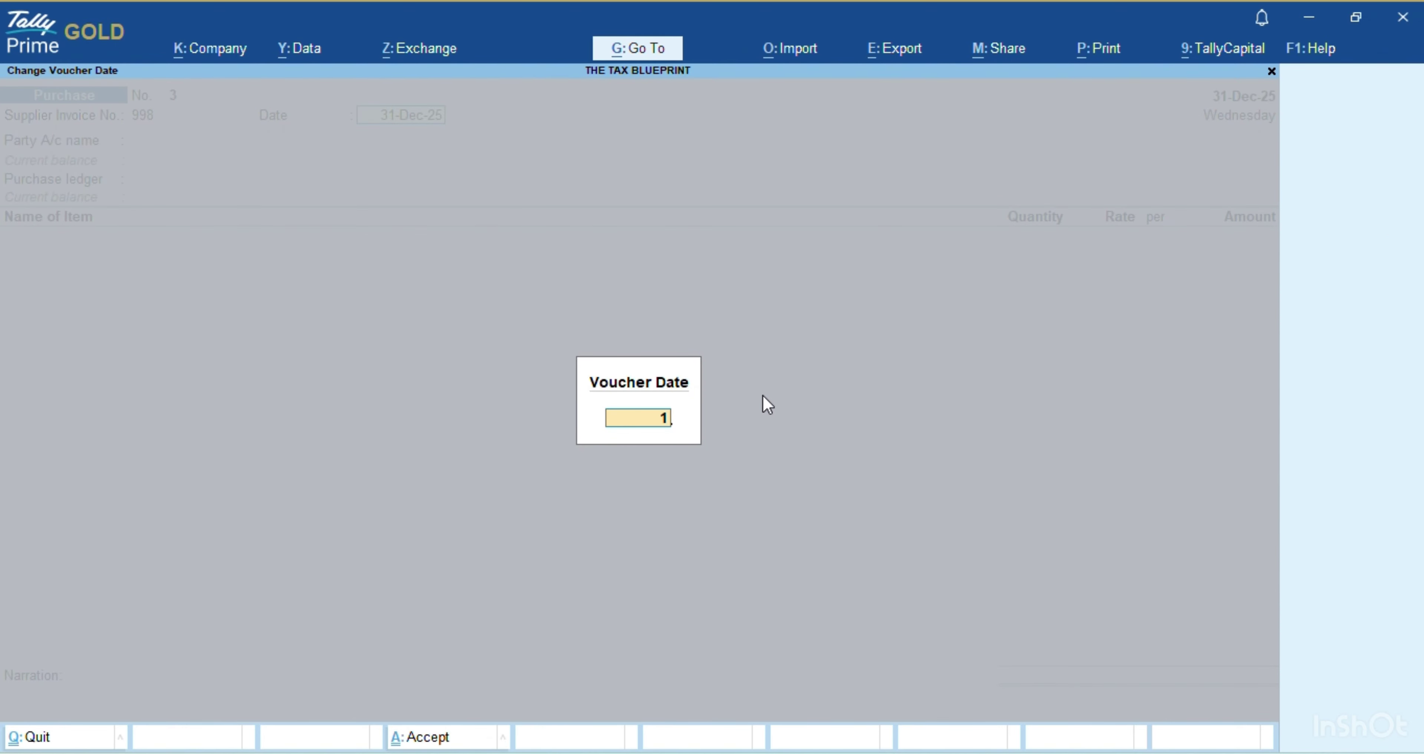
pyautogui.press('Return')
pyautogui.press('Return')
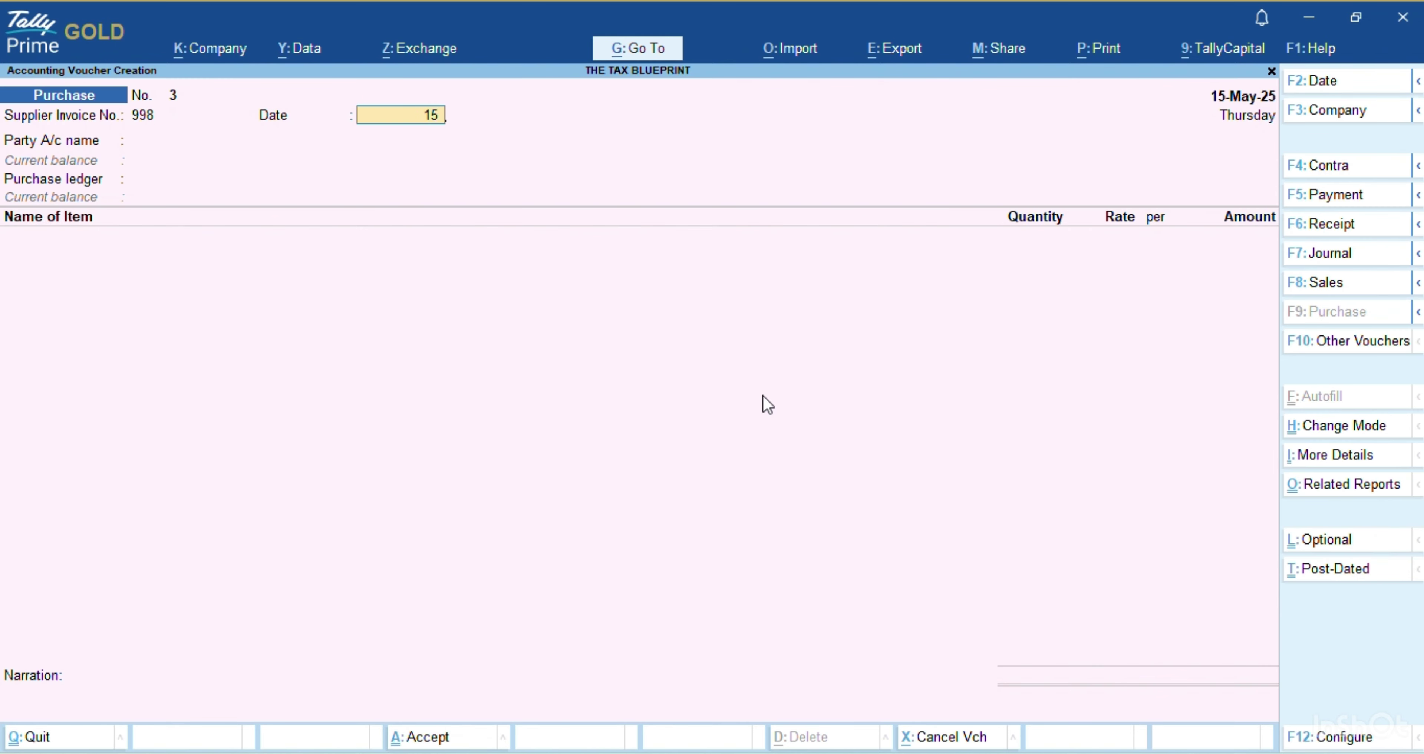
pyautogui.press('Return')
# Create a party ledger named U.S. TRADING CO. under Sundry Creditors, keeping the default bill-by-bill settings
pyautogui.hotkey('alt', 'c')
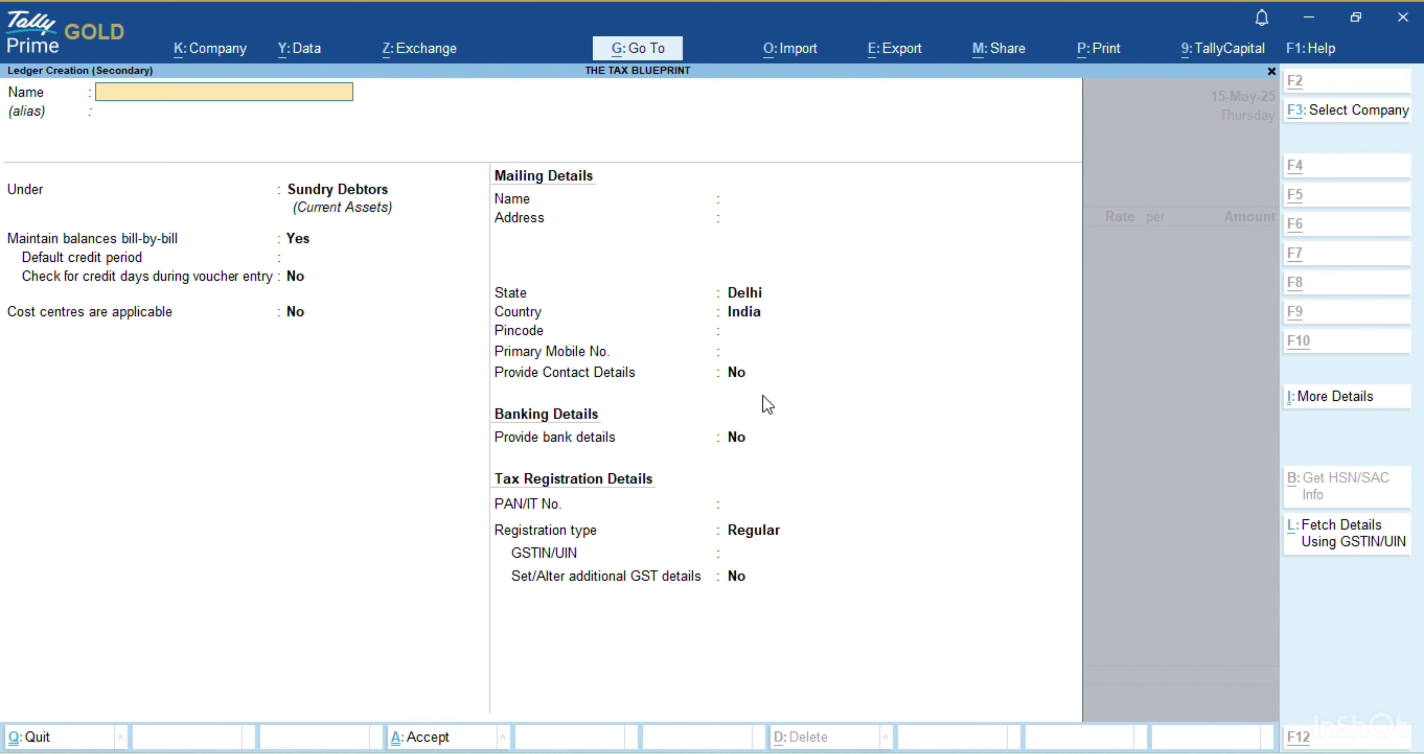
pyautogui.write('U.S. TRADING CO.')
pyautogui.press('Return')
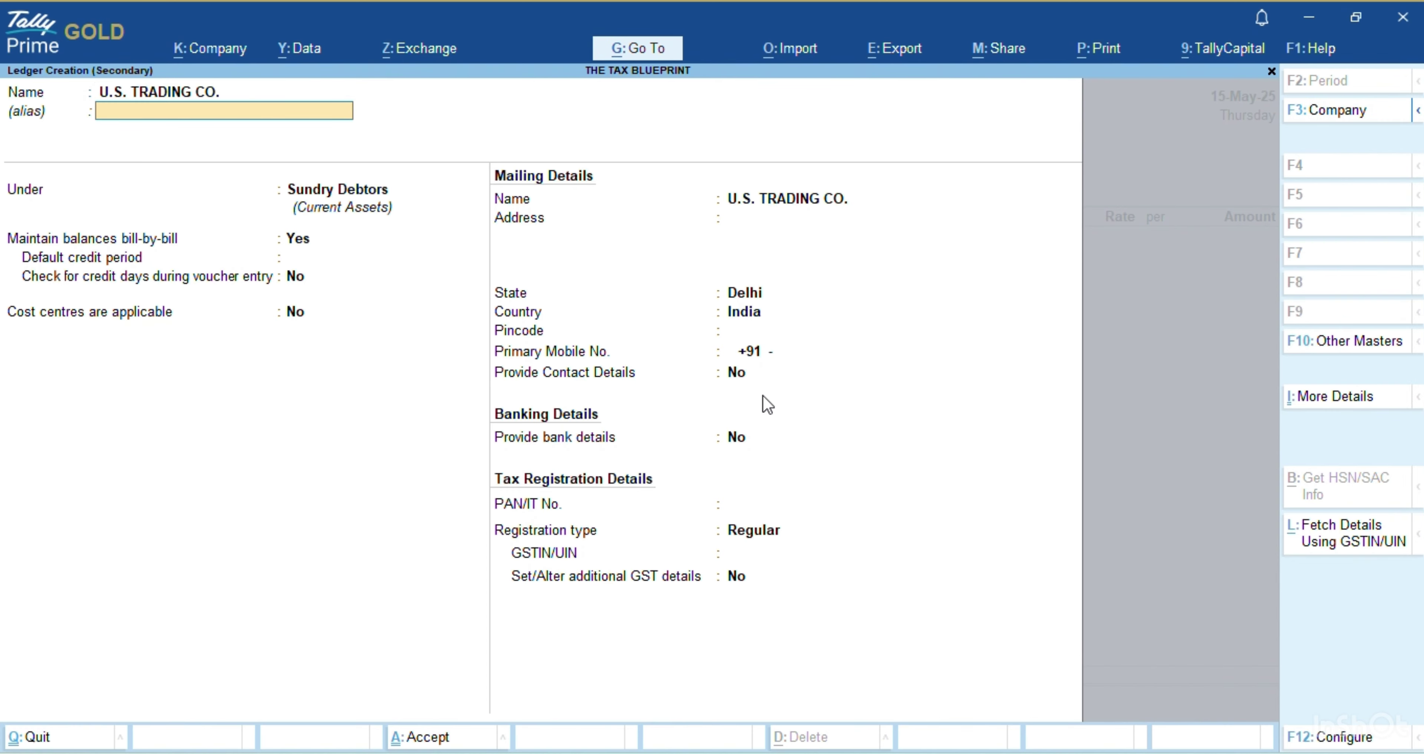
pyautogui.press('Return')
pyautogui.write('Cr')
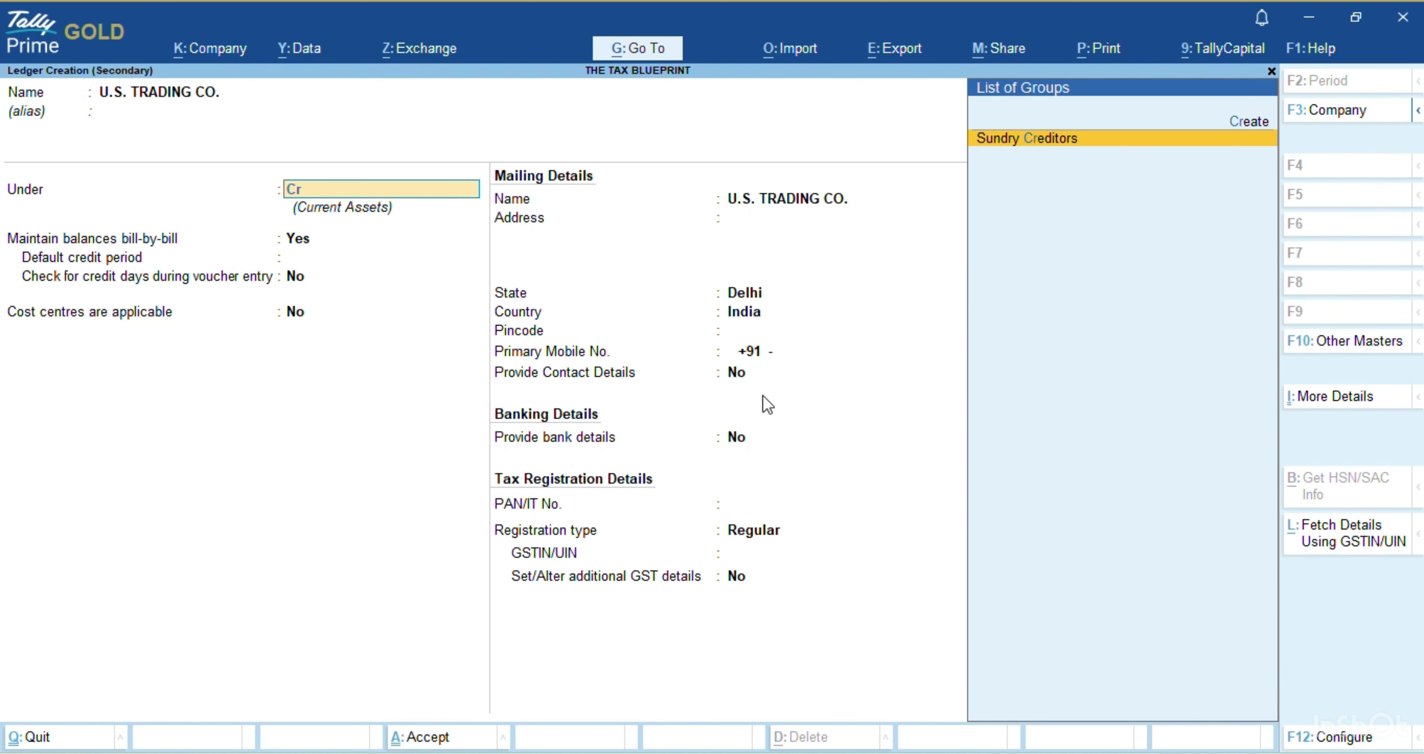
pyautogui.press('Return')
pyautogui.press('Return')
pyautogui.press('Return')
pyautogui.press('Return')
pyautogui.press('Return')
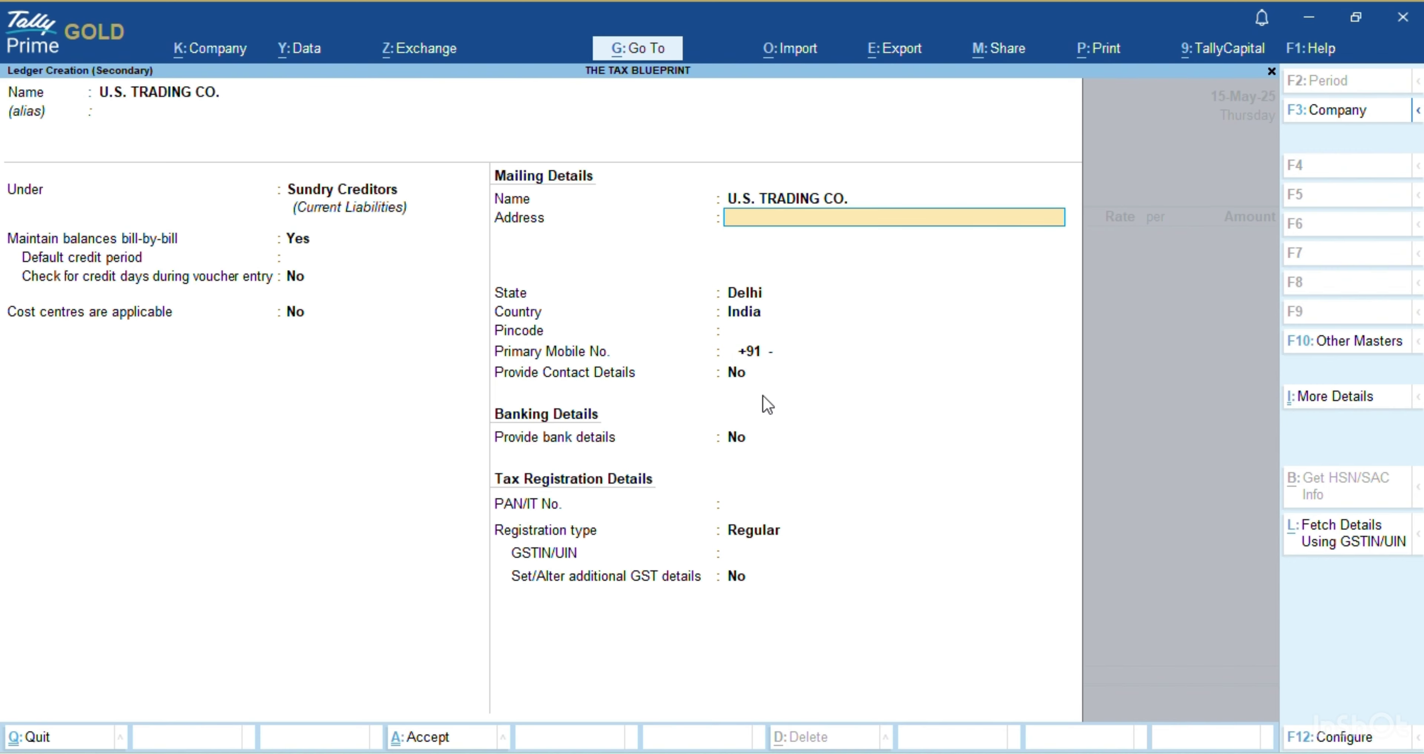
# Set the party ledger's country to United States of America and its state to California
pyautogui.press('Up')
pyautogui.press('Up')
pyautogui.press('Home')
pyautogui.press('Down')
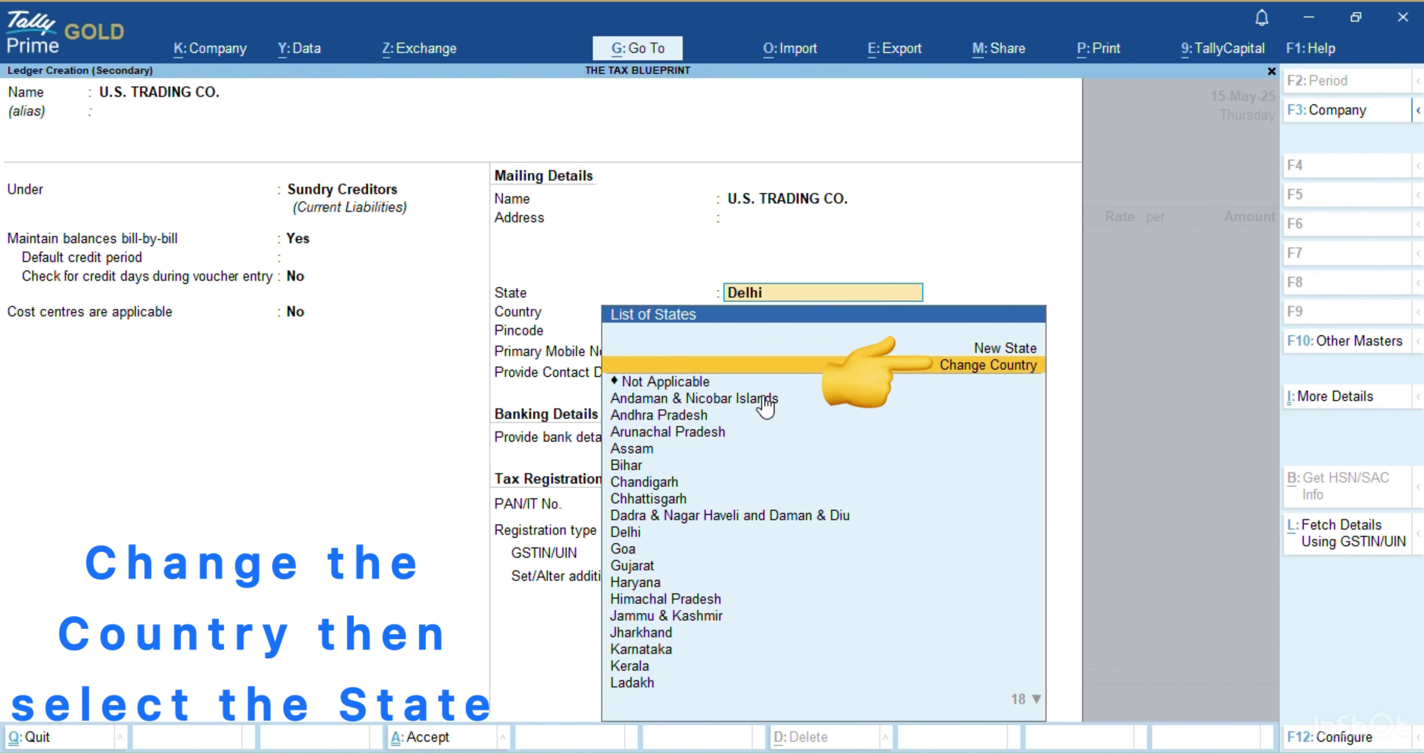
pyautogui.press('Return')
pyautogui.write('U')
pyautogui.press('Down')
pyautogui.press('Down')
pyautogui.press('Down')
pyautogui.press('Return')
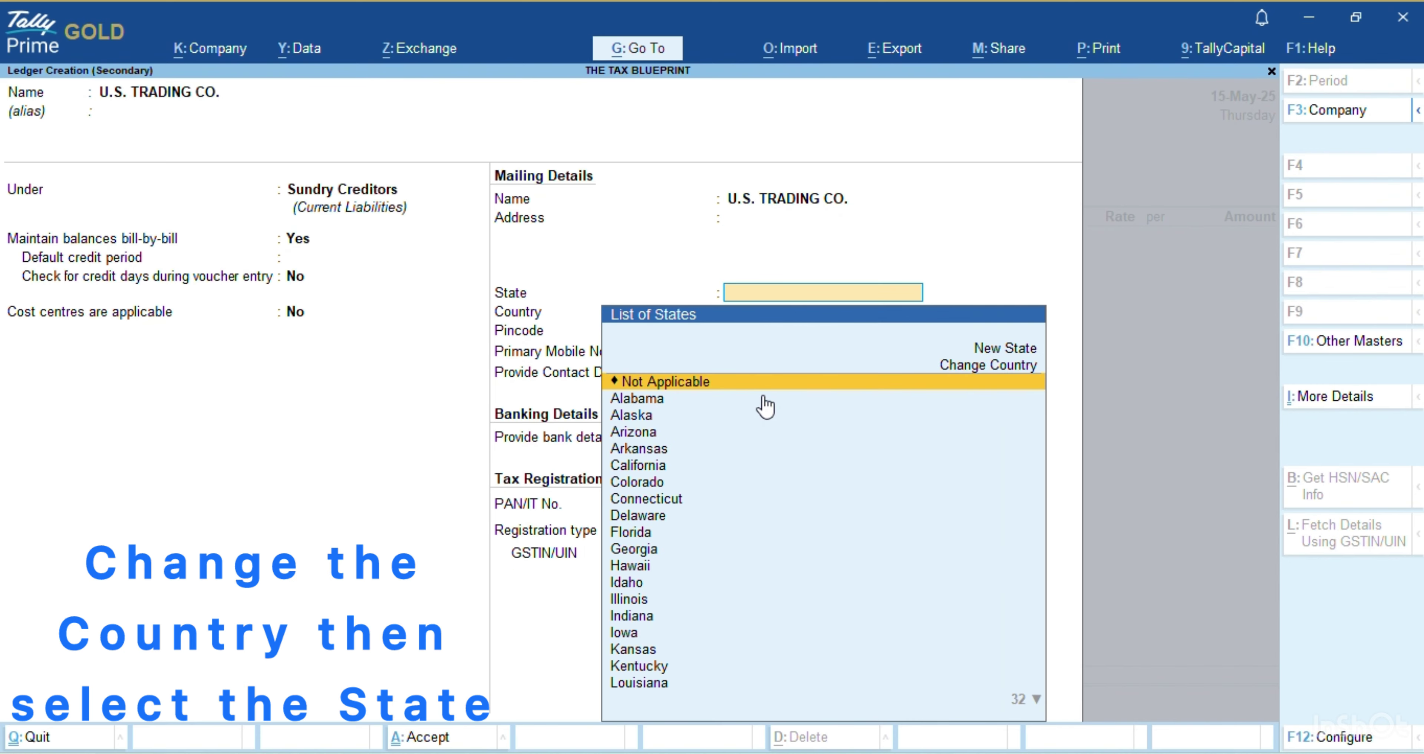
pyautogui.write('Ca')
pyautogui.press('Return')
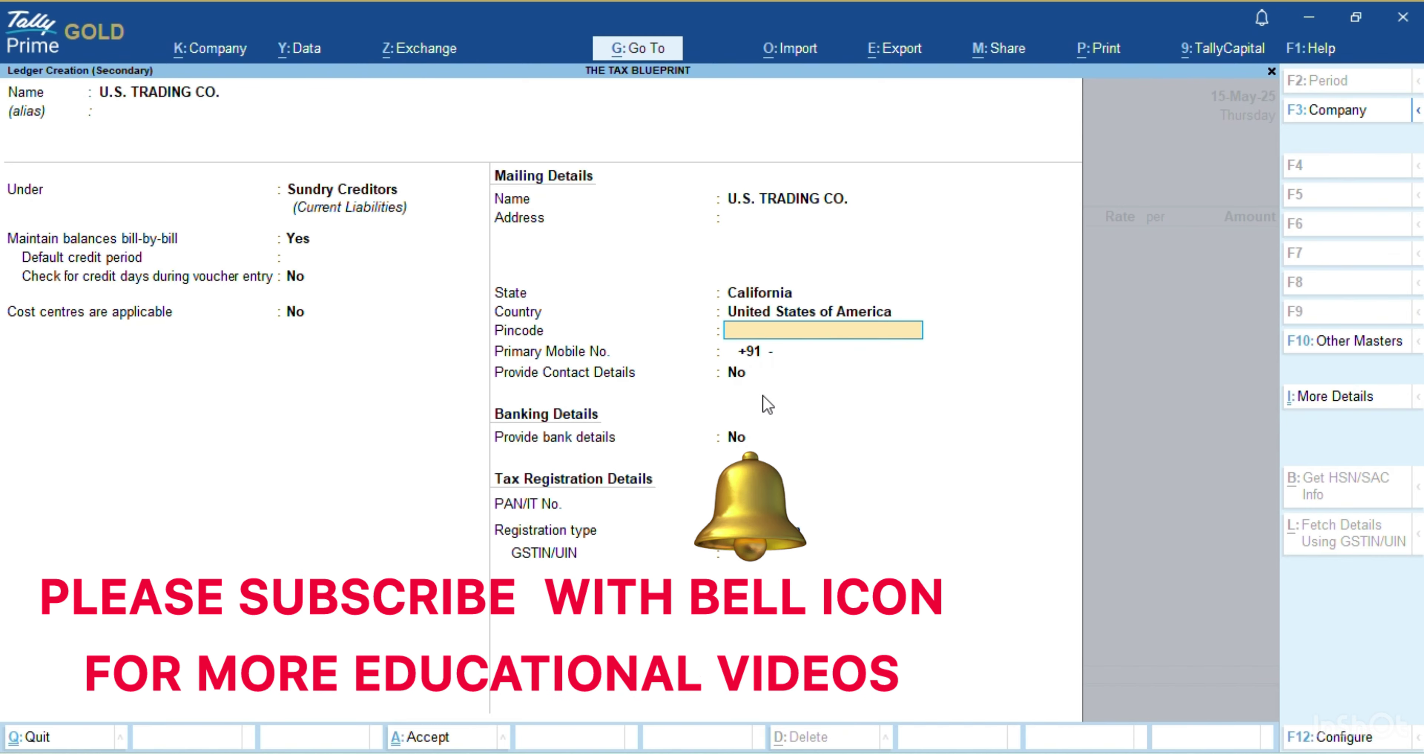
# Save the U.S. TRADING CO. ledger and accept the default receipt and party details for the purchase
pyautogui.hotkey('ctrl', 'a')
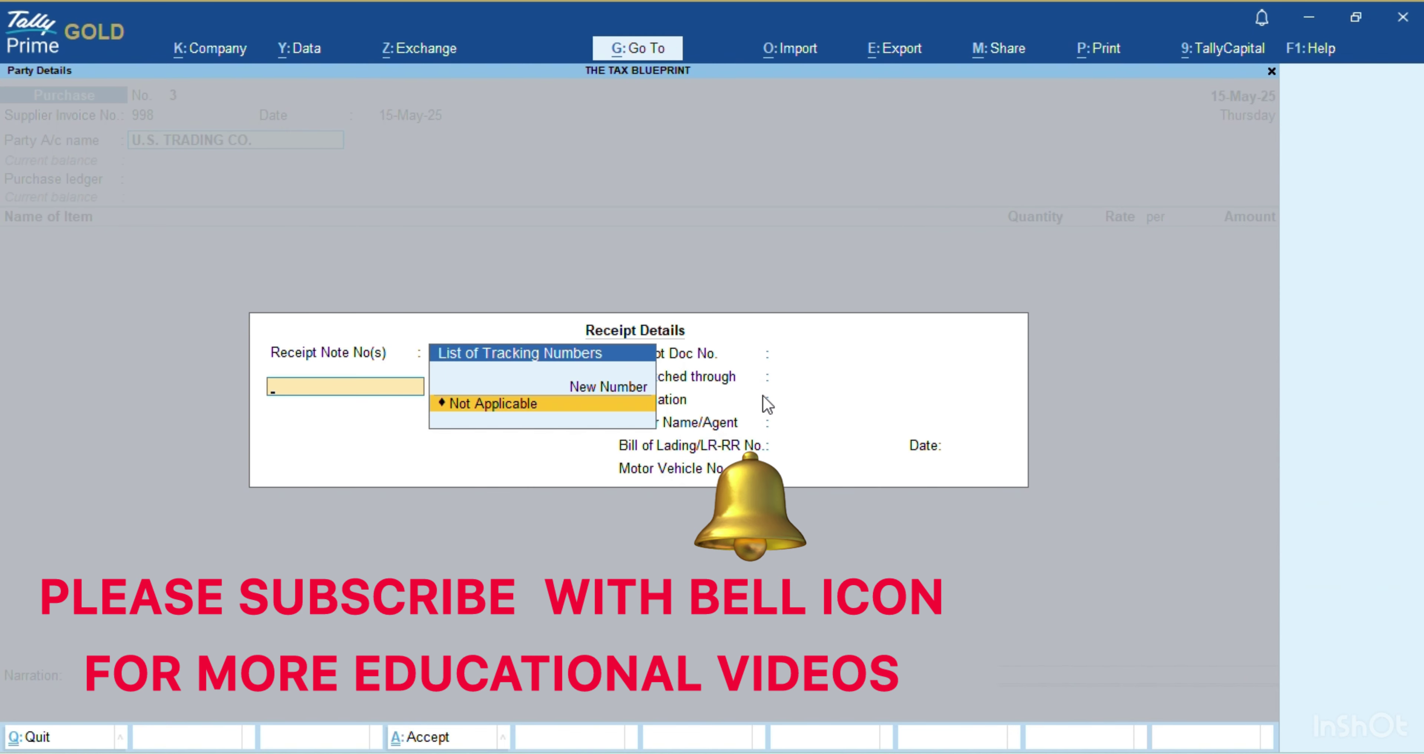
pyautogui.hotkey('ctrl', 'a')
pyautogui.hotkey('ctrl', 'a')
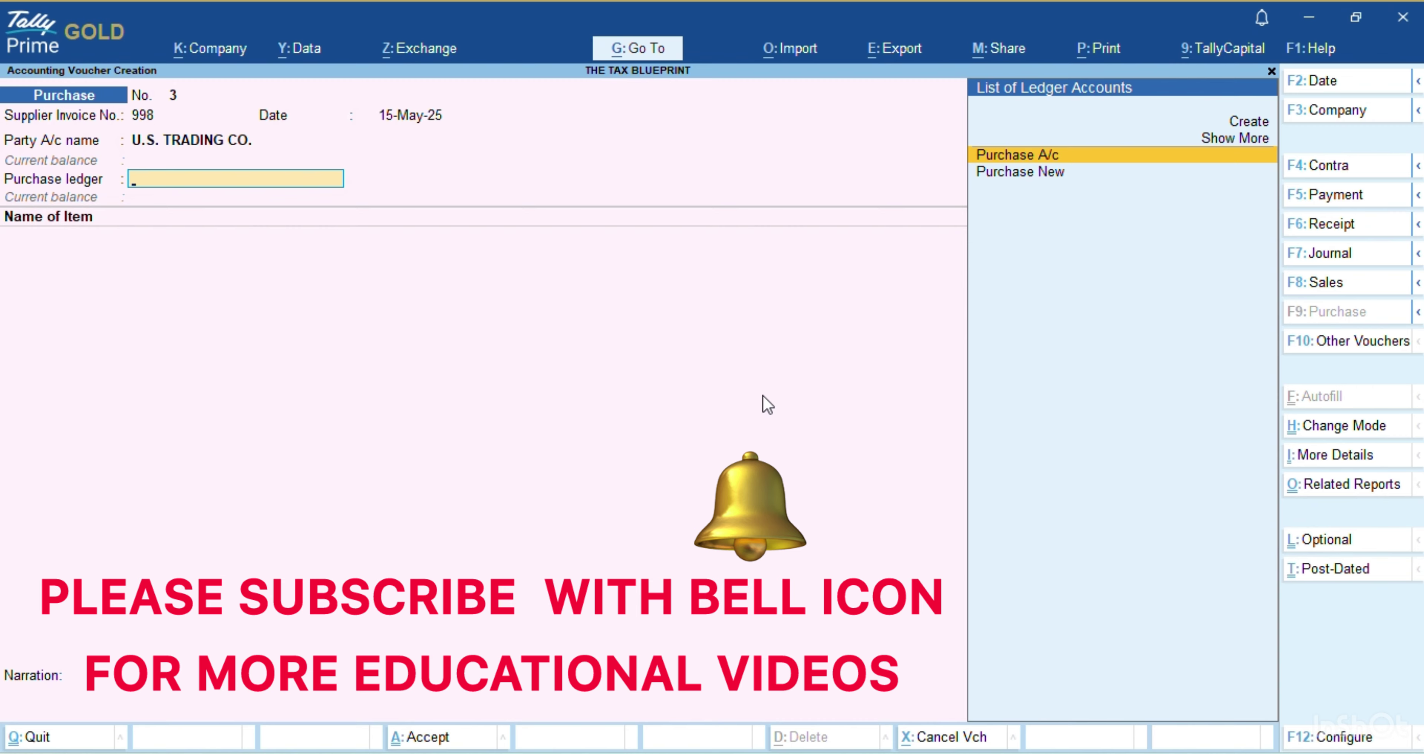
# Create a purchase ledger named Purchase A/c Foreign under Purchase Accounts and use it in the voucher
pyautogui.press('Down')
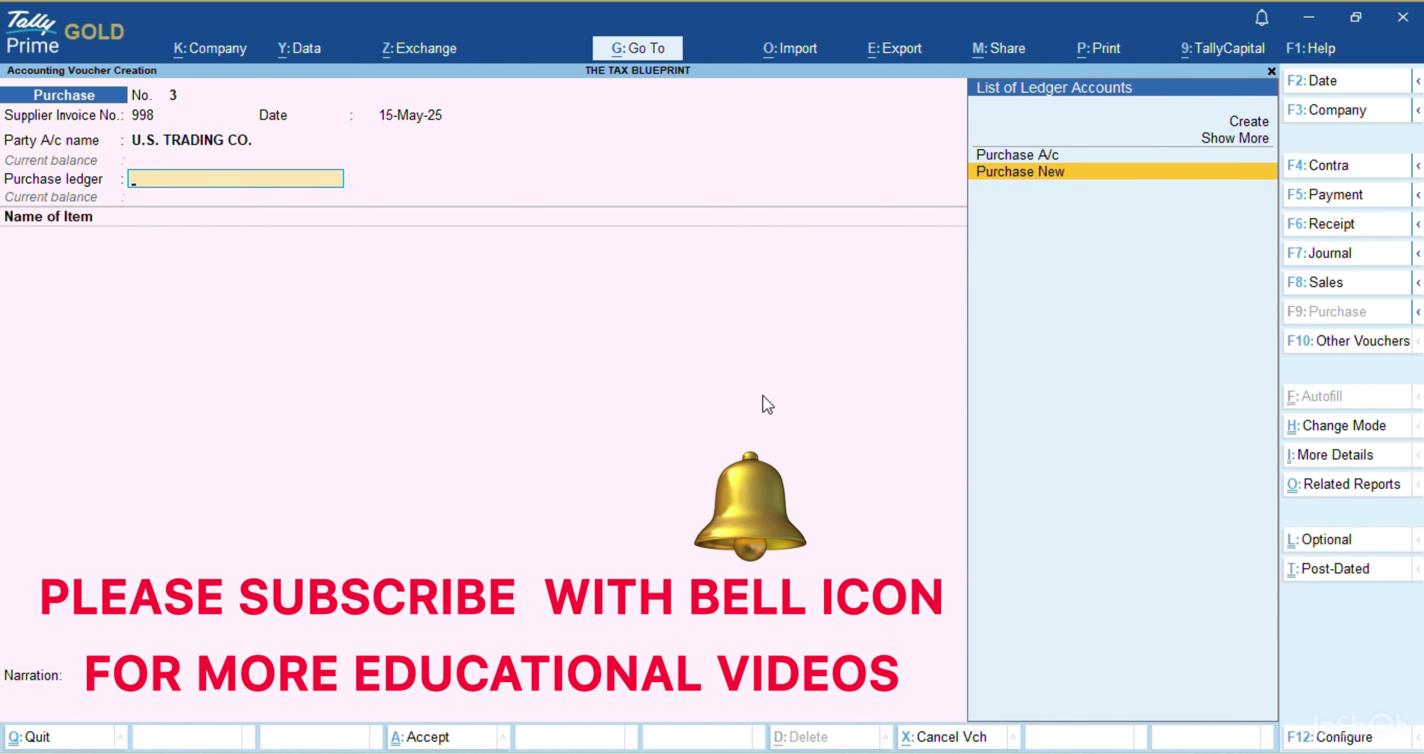
pyautogui.press('Up')
pyautogui.press('Up')
pyautogui.press('Return')
pyautogui.write('Pu')
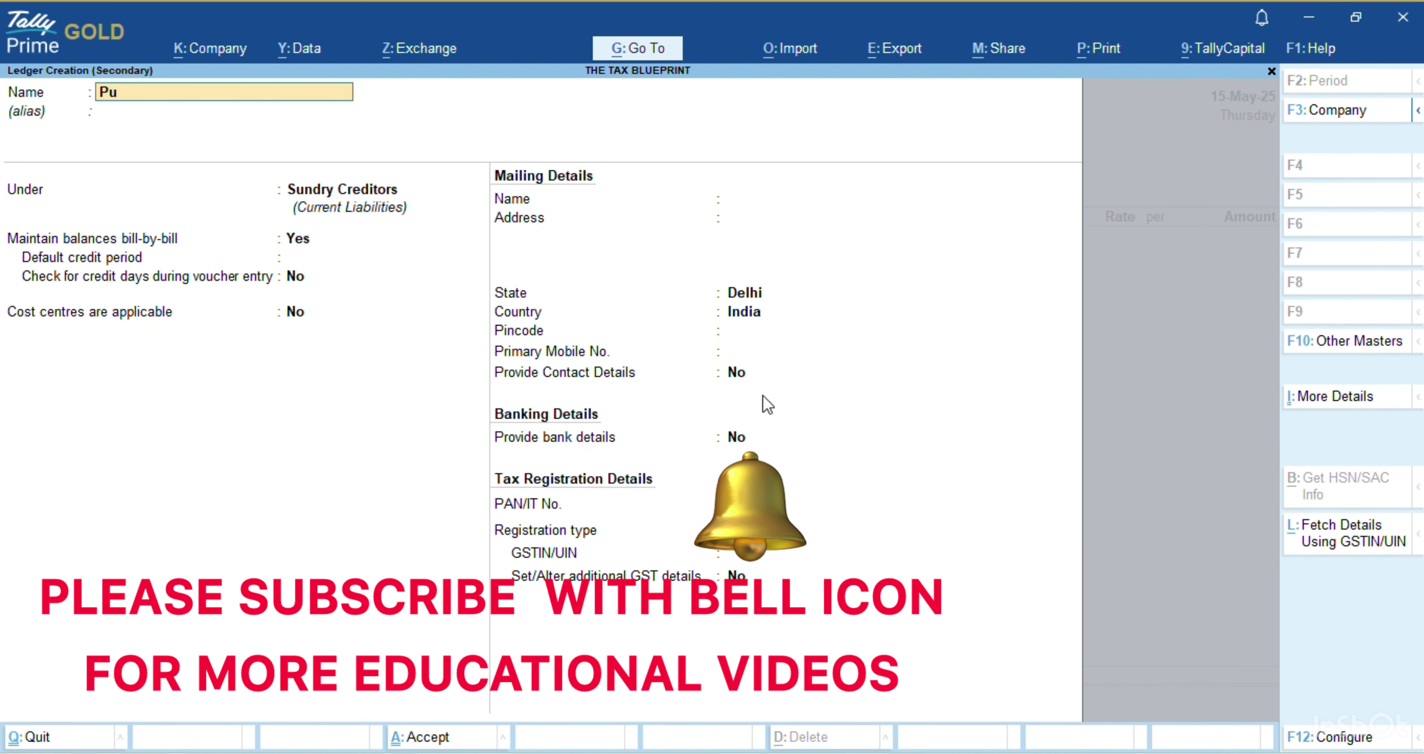
pyautogui.write('rchase A/c Fore')
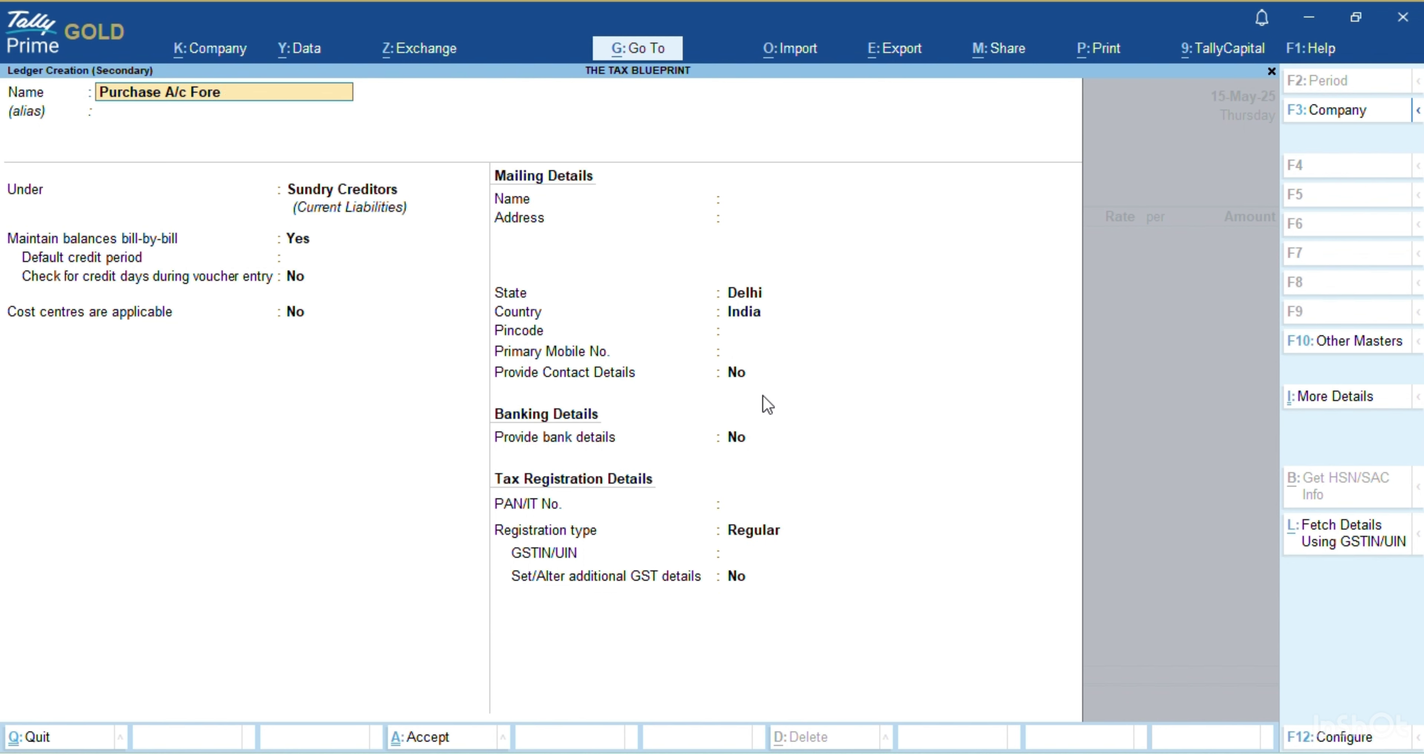
pyautogui.write('ign')
pyautogui.press('Return')
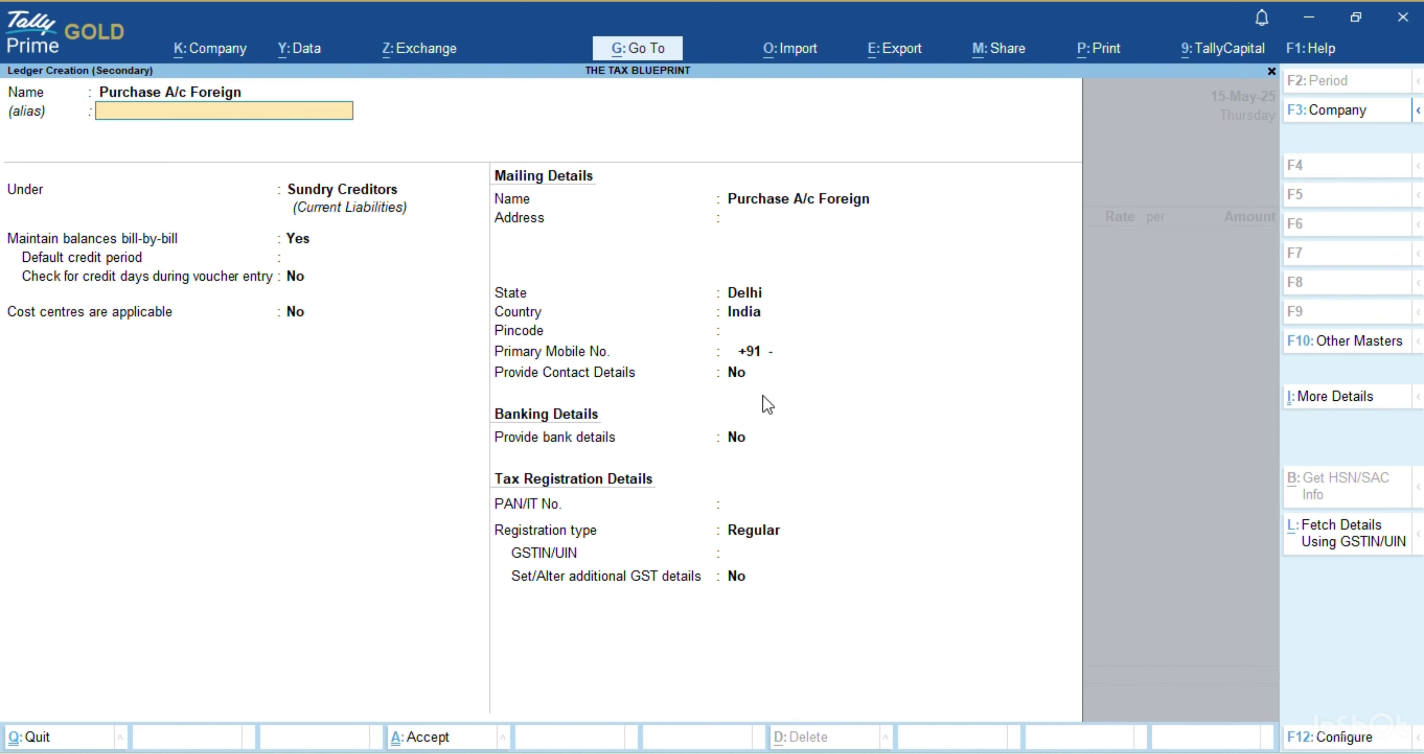
pyautogui.press('Return')
pyautogui.write('pu')
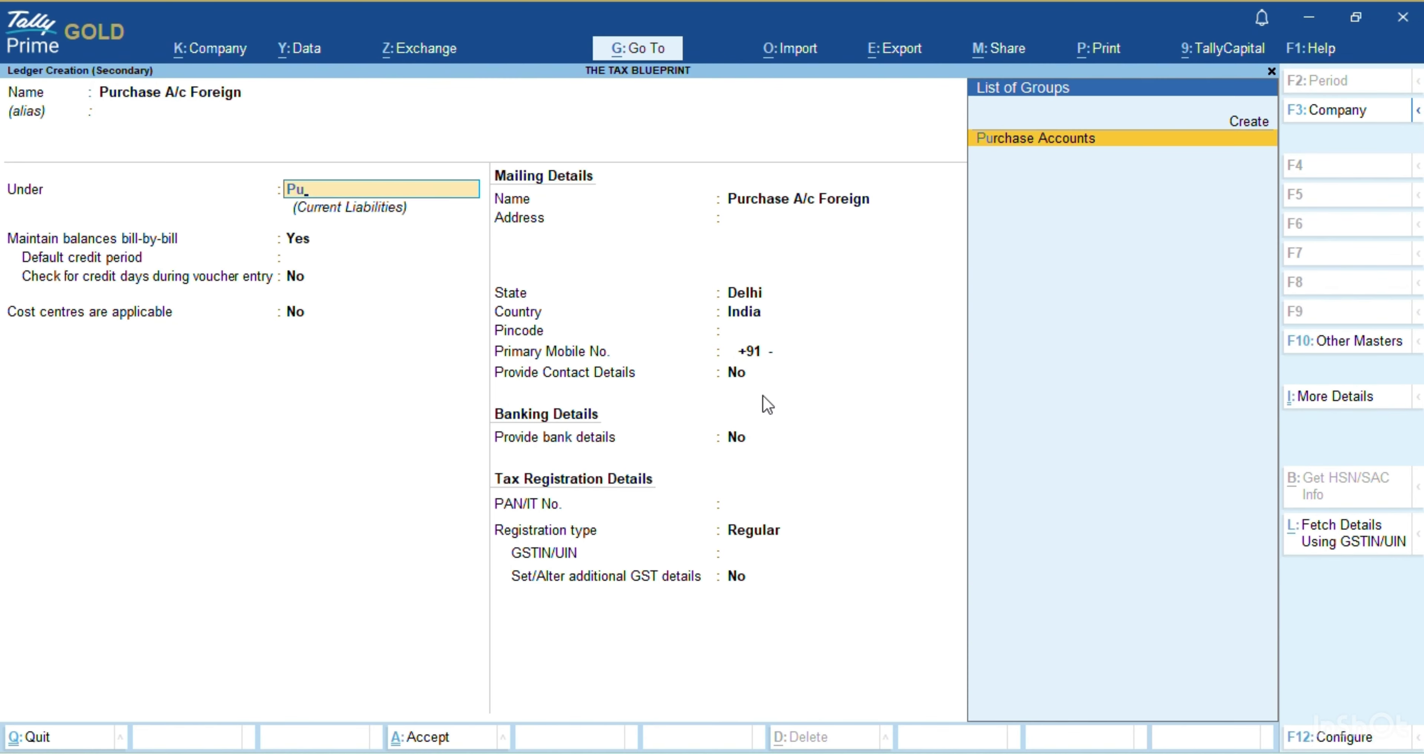
pyautogui.press('Return')
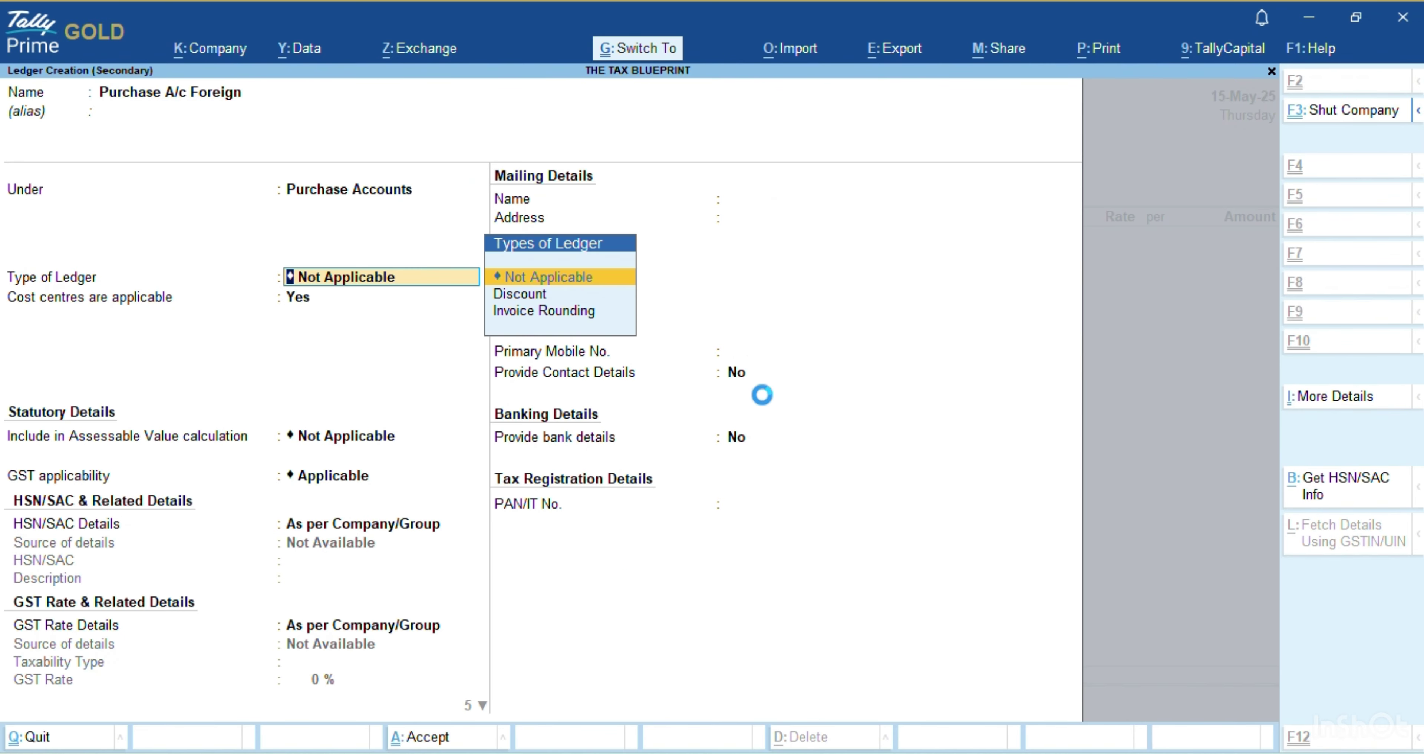
pyautogui.hotkey('ctrl', 'a')
# Check the purchased item in the Word document, then create a stock item named Mobile Ph with units Nos
pyautogui.hotkey('alt', 'Tab')
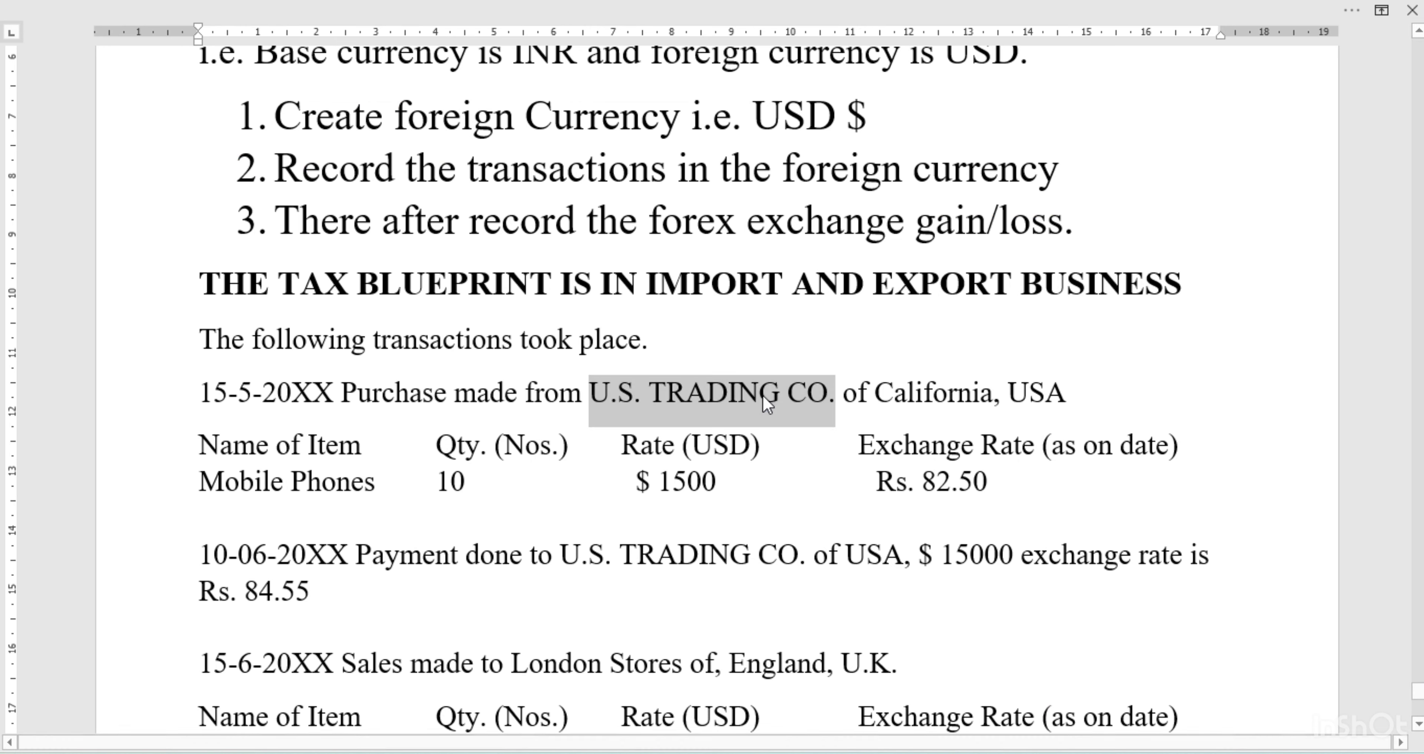
pyautogui.hotkey('alt', 'Tab')
pyautogui.hotkey('alt', 'c')
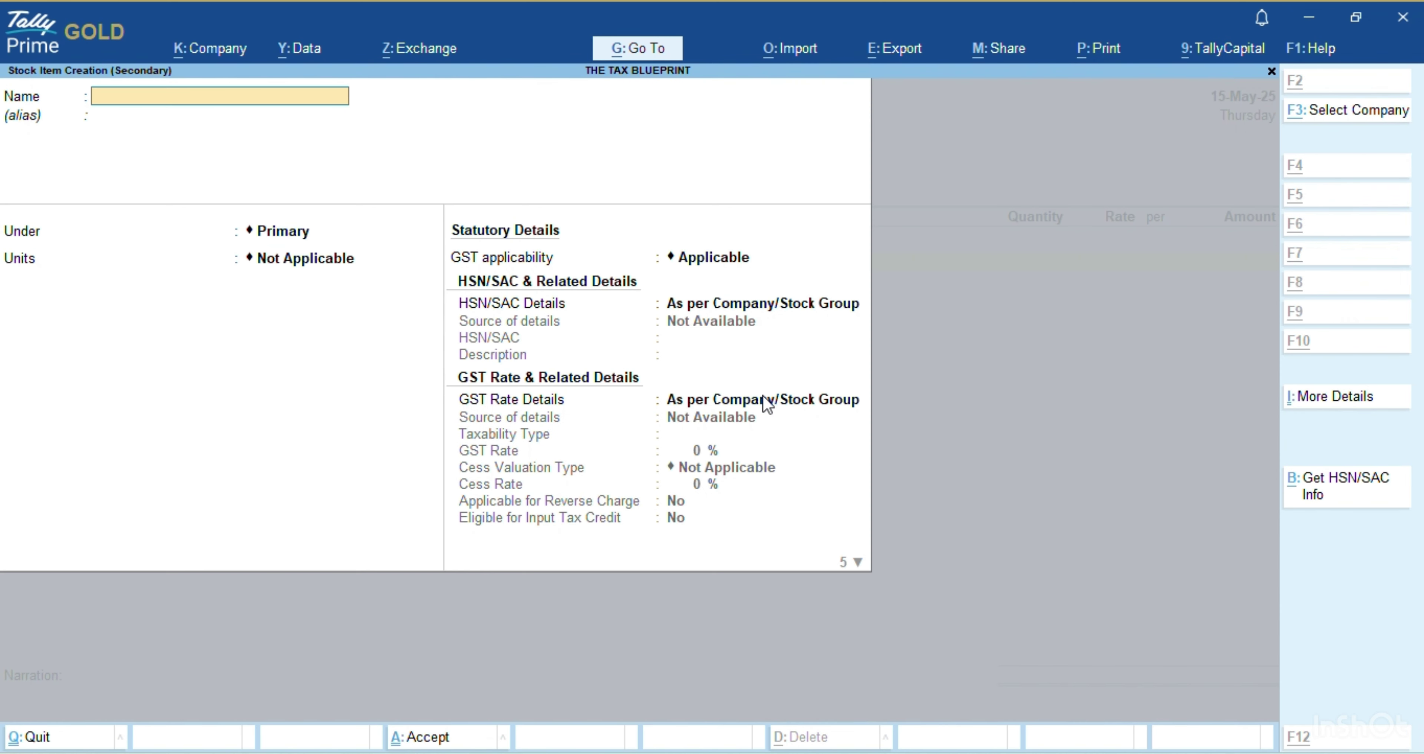
pyautogui.write('Mobi')
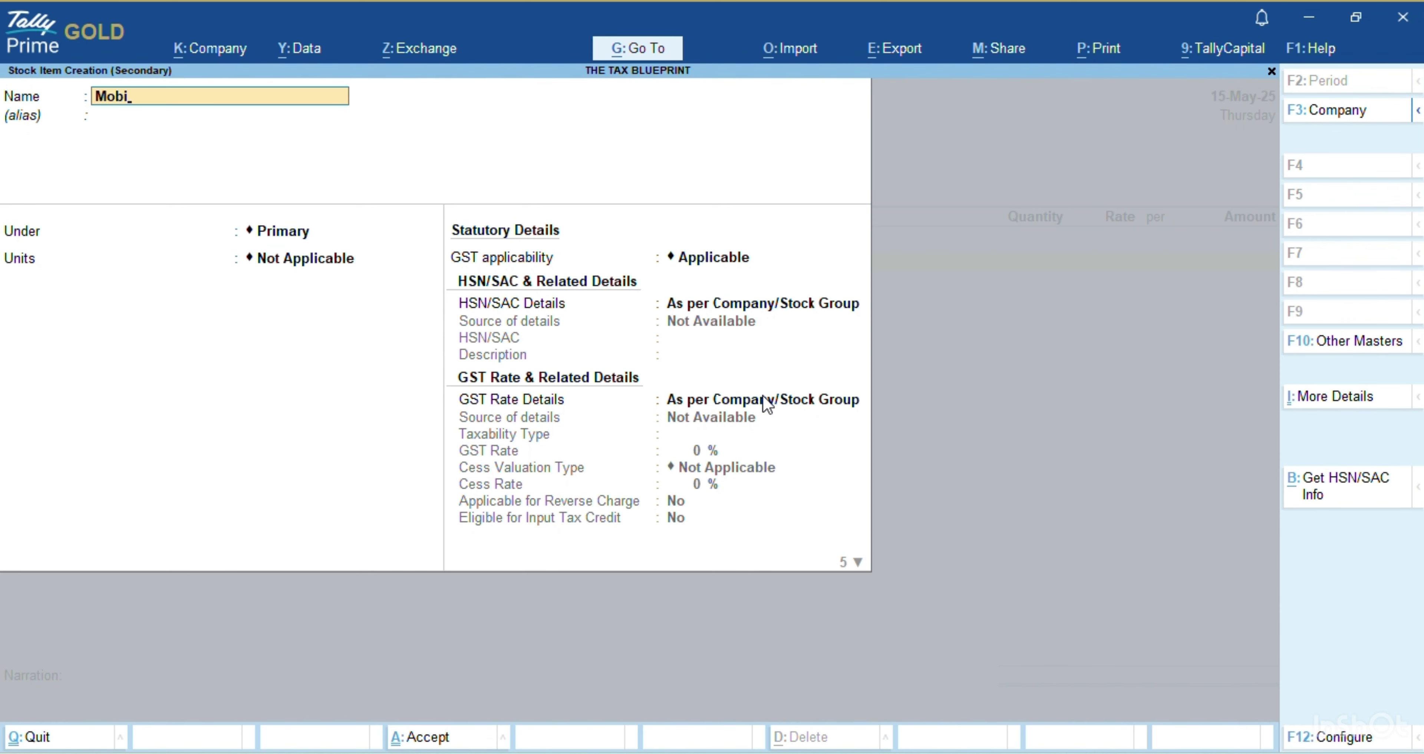
pyautogui.write('le Ph')
pyautogui.press('Return')
pyautogui.press('Return')
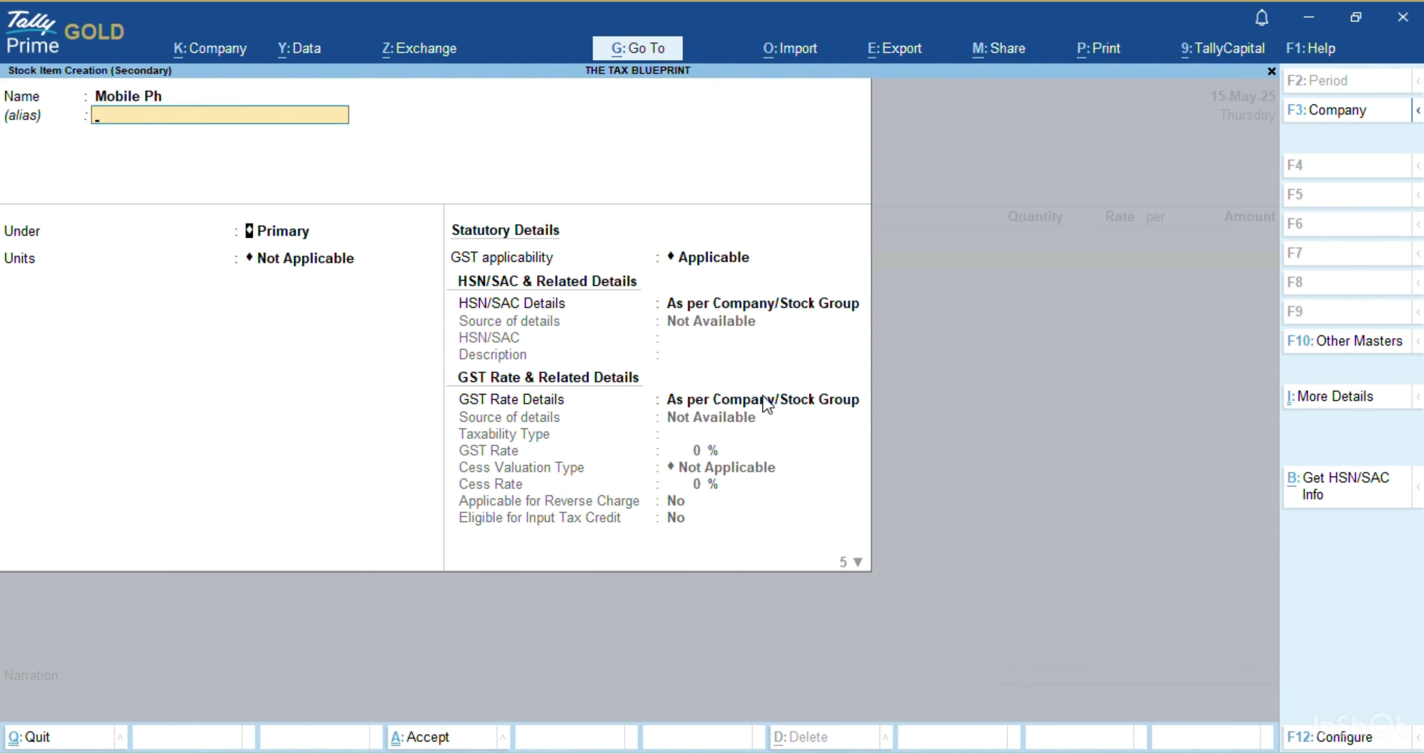
pyautogui.press('Return')
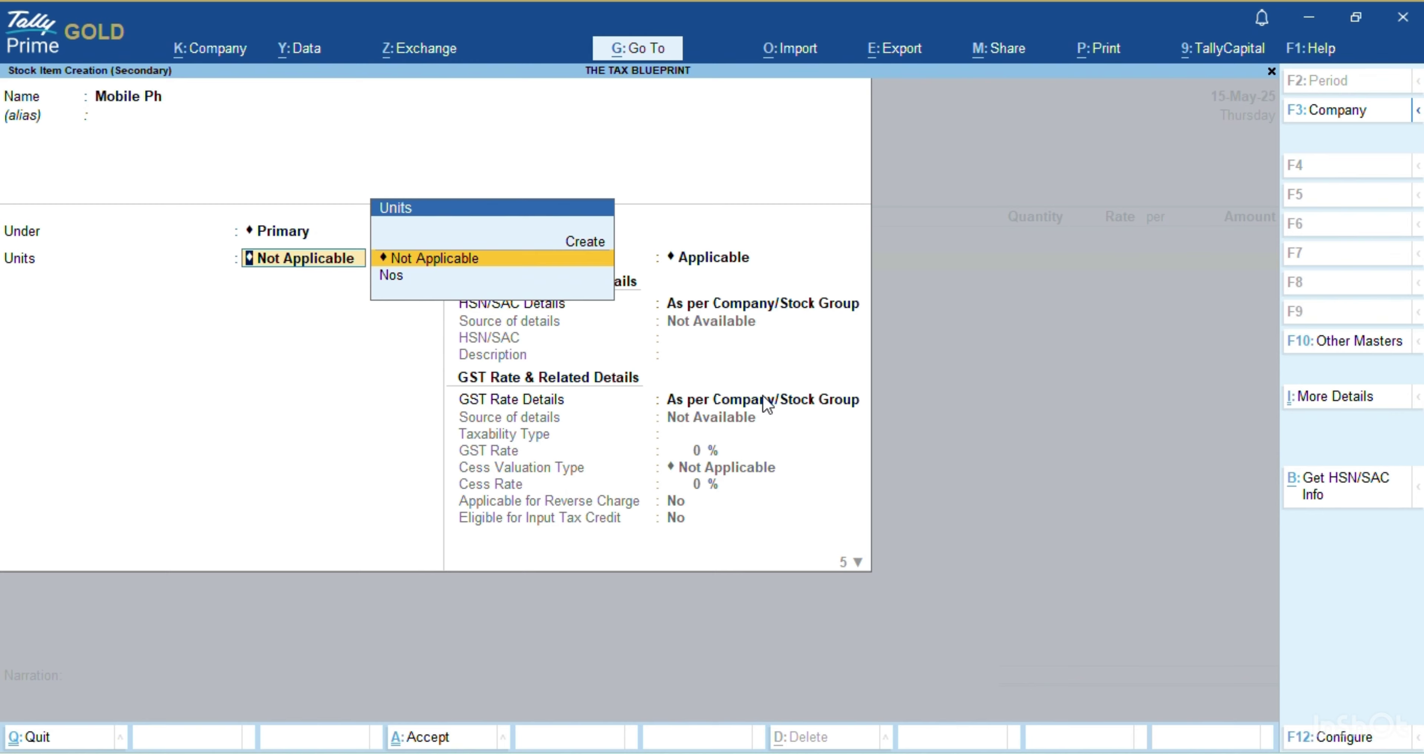
pyautogui.press('Down')
pyautogui.press('Return')
pyautogui.press('ctrl')
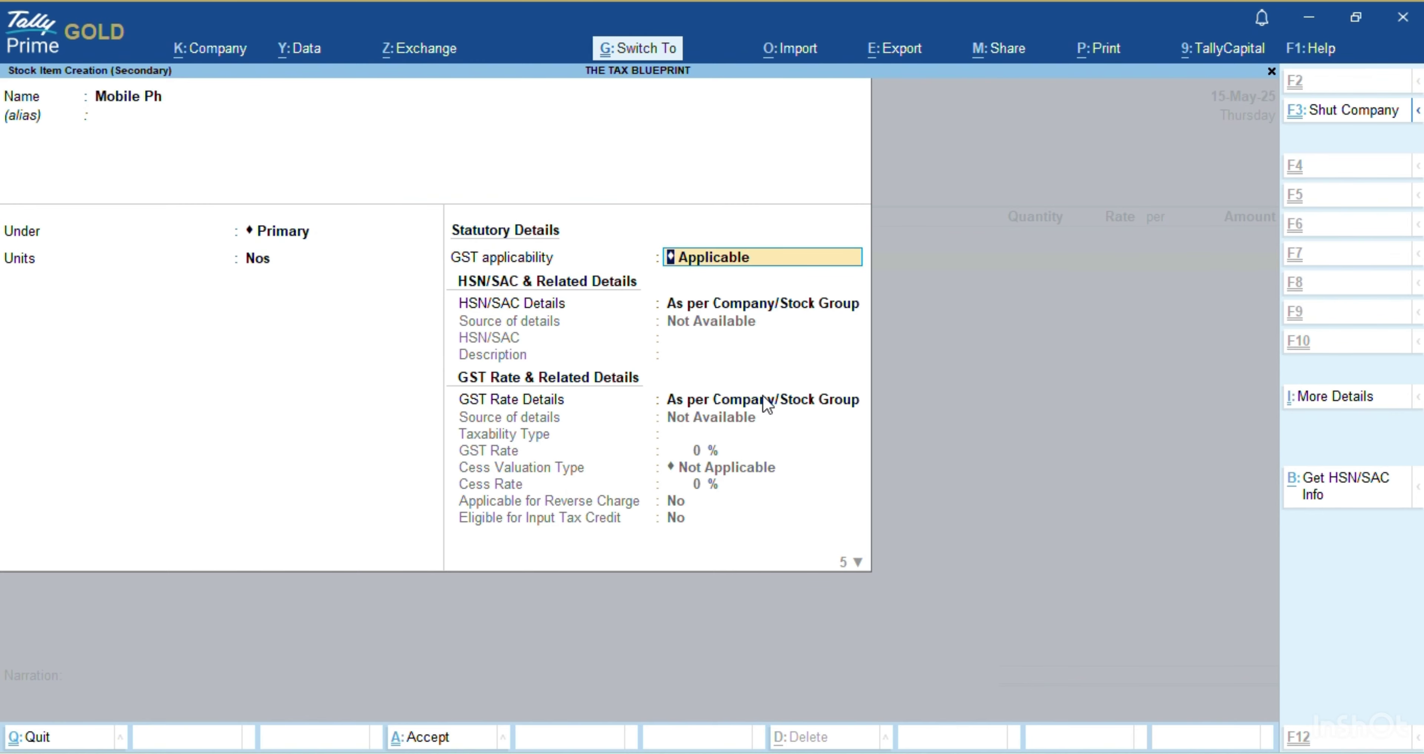
pyautogui.hotkey('ctrl', 'a')
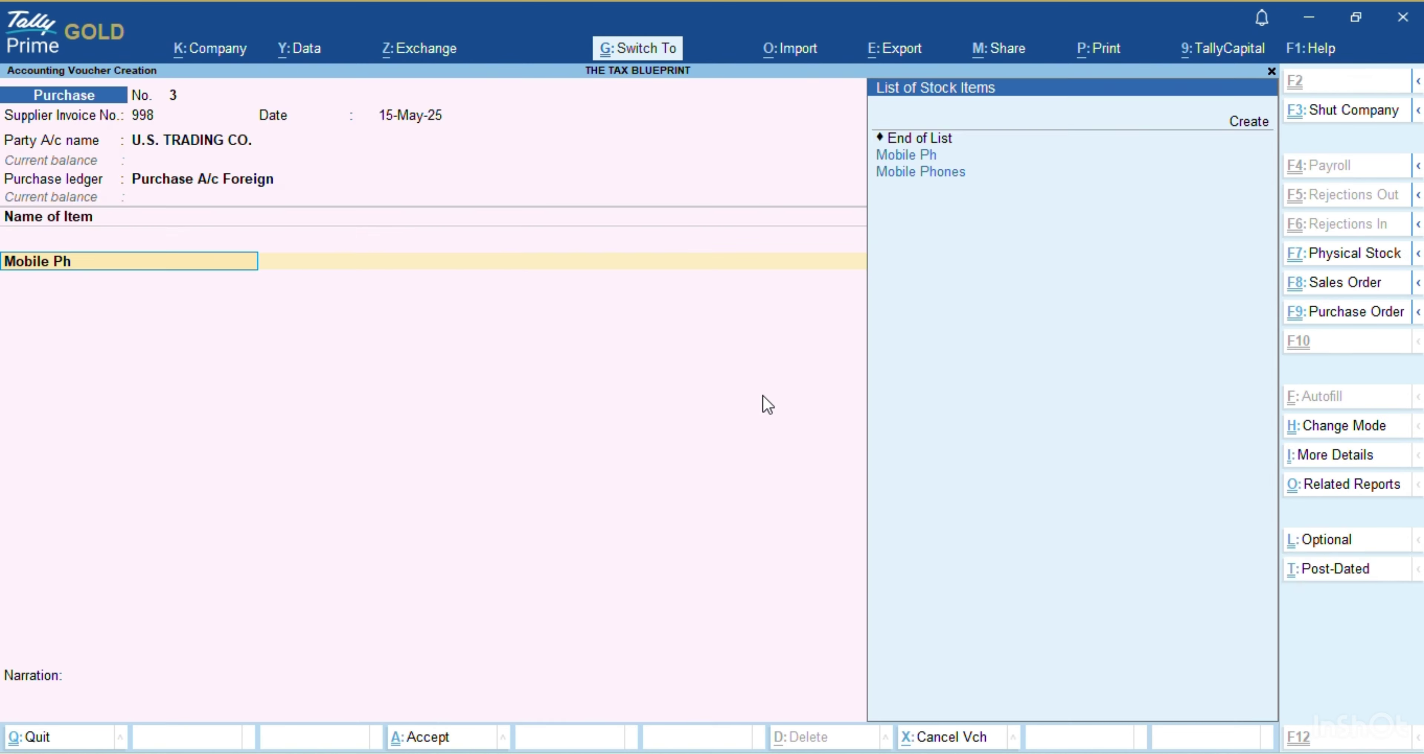
# Open the item allocation for Mobile Ph, check the quantity in the Word document, and set it to 10 Nos
pyautogui.press('Return')
pyautogui.press('Return')
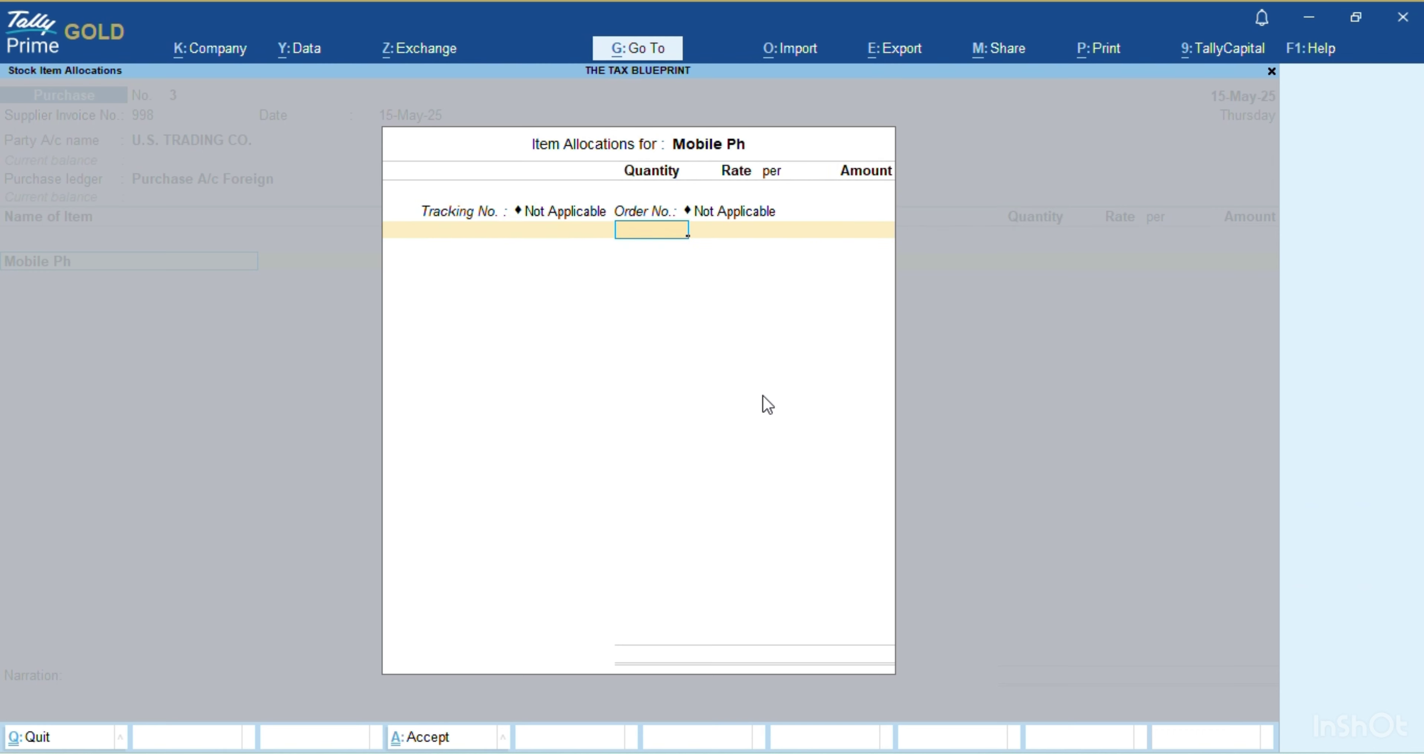
pyautogui.hotkey('alt', 'Tab')
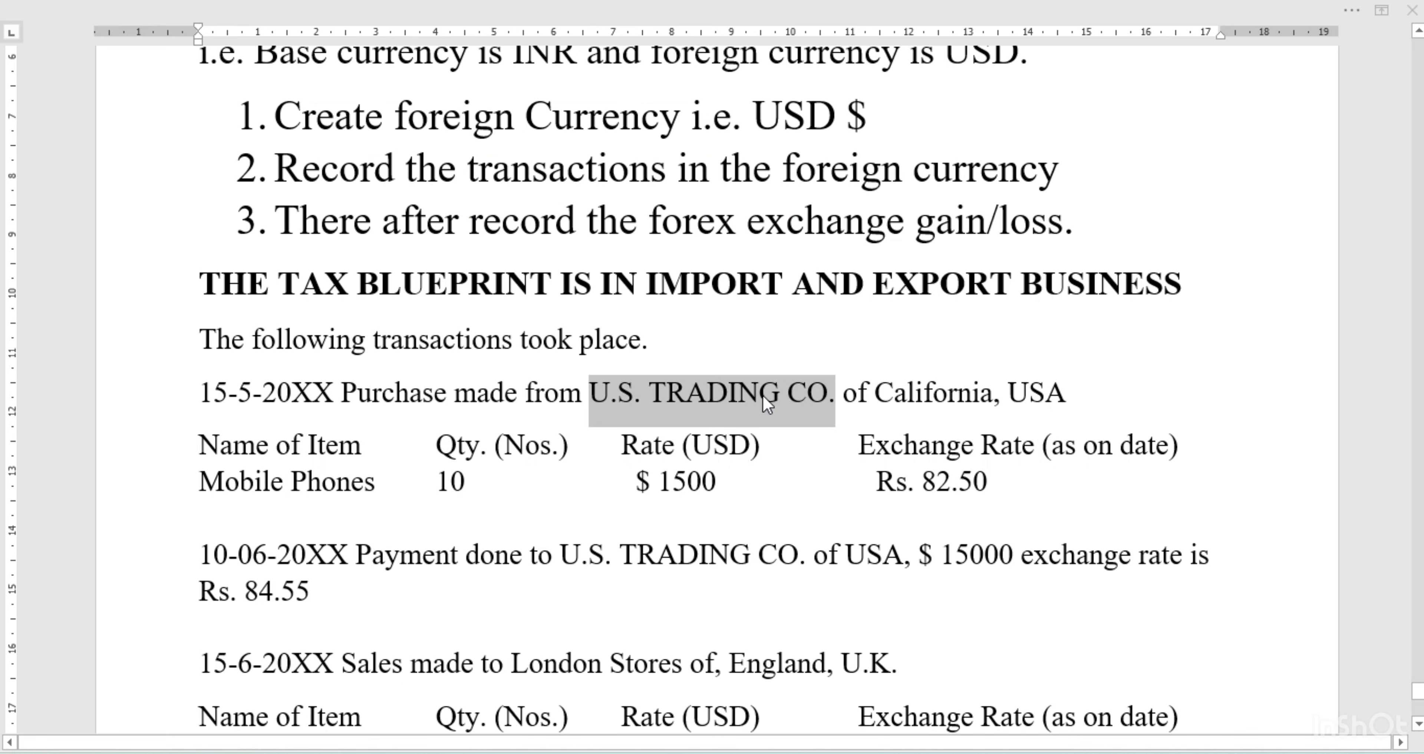
pyautogui.hotkey('alt', 'Tab')
pyautogui.write('10')
pyautogui.press('Return')
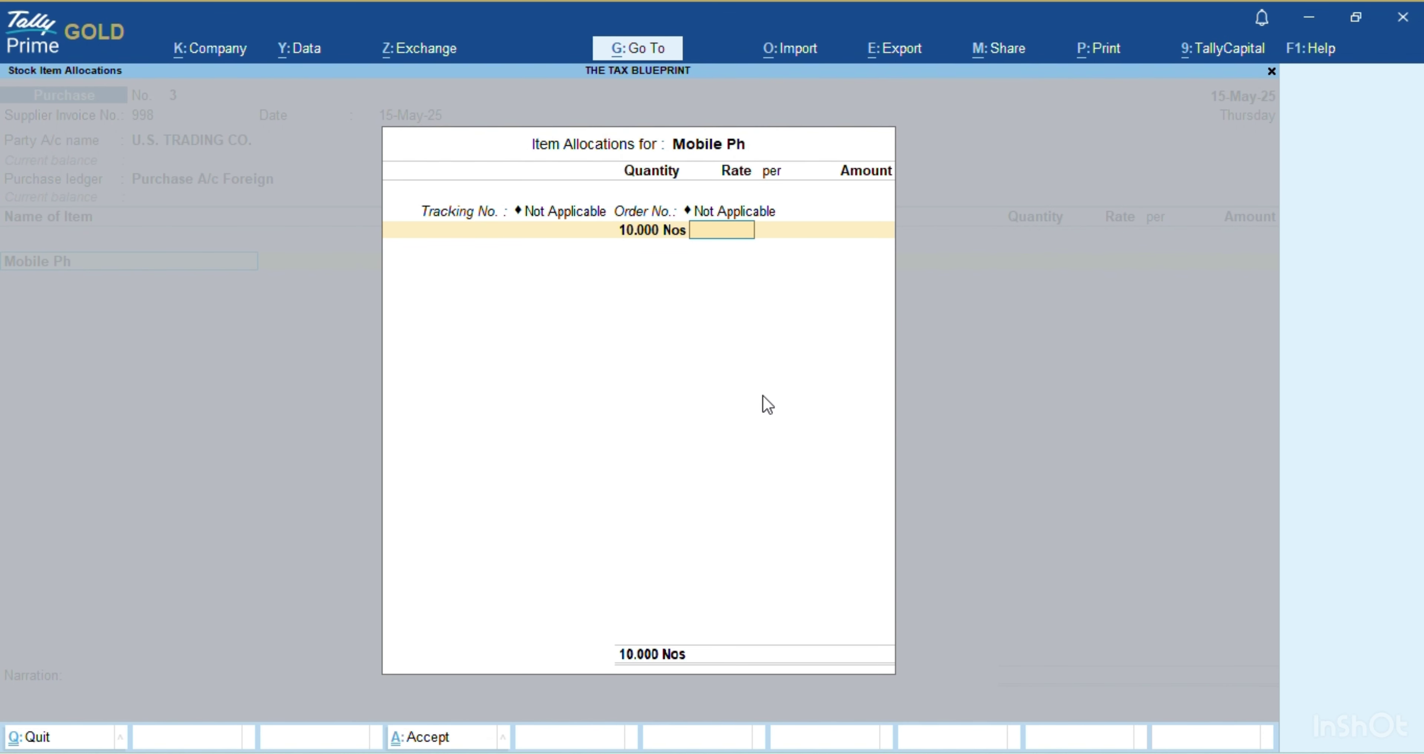
# Check the item's dollar rate in the Word document and set the Mobile Ph rate to $1500
pyautogui.hotkey('alt', 'Tab')
pyautogui.hotkey('alt', 'Tab')
pyautogui.write('$15')
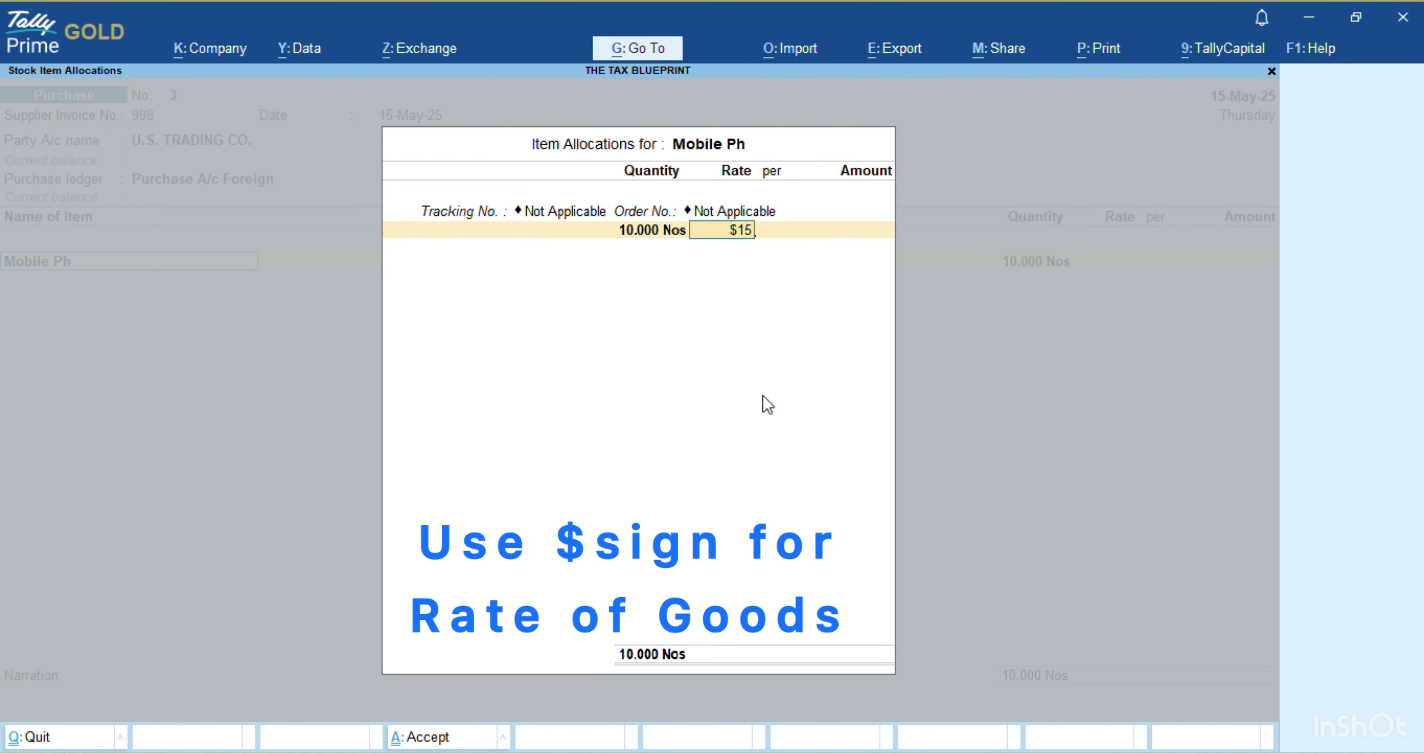
pyautogui.write('00')
pyautogui.press('Return')
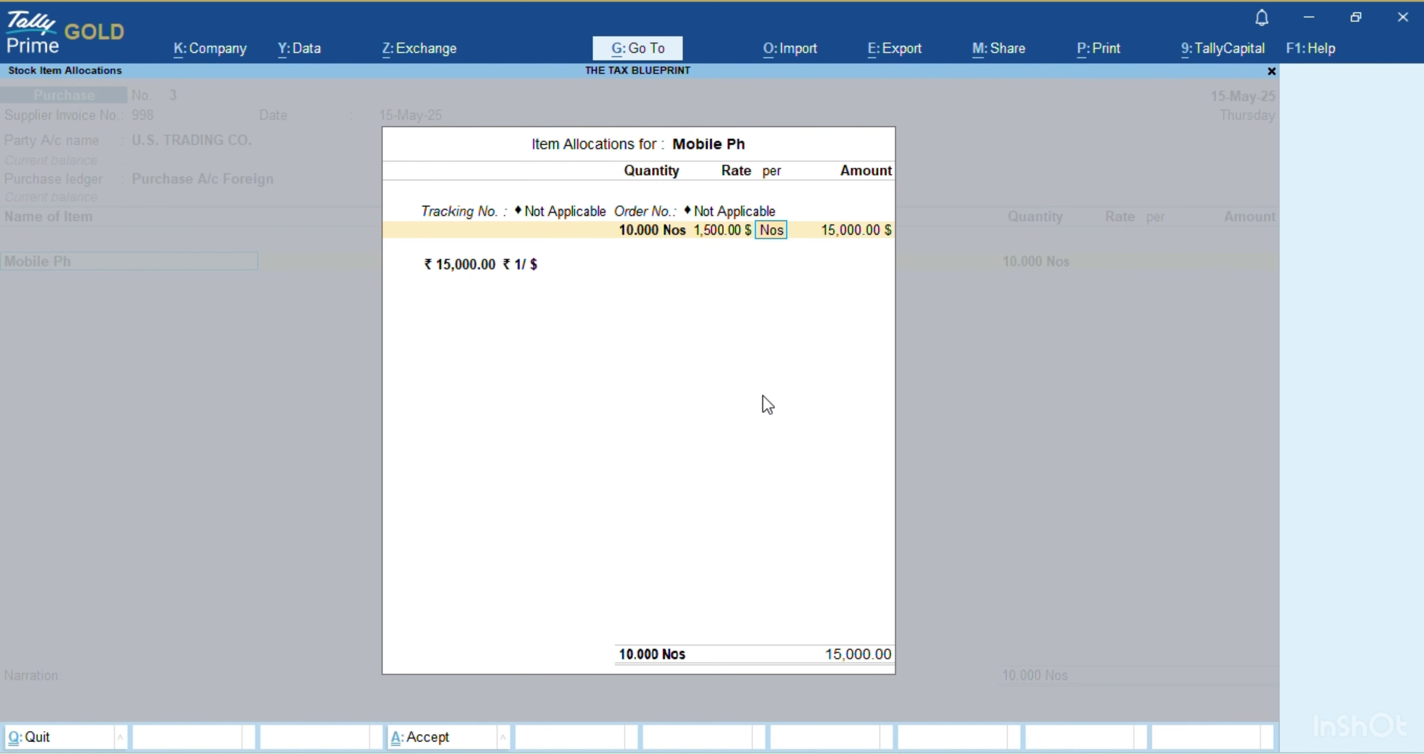
# Look up the purchase exchange rate in the Word document, set it to 82.50/$, and accept the item allocation
pyautogui.press('Return')
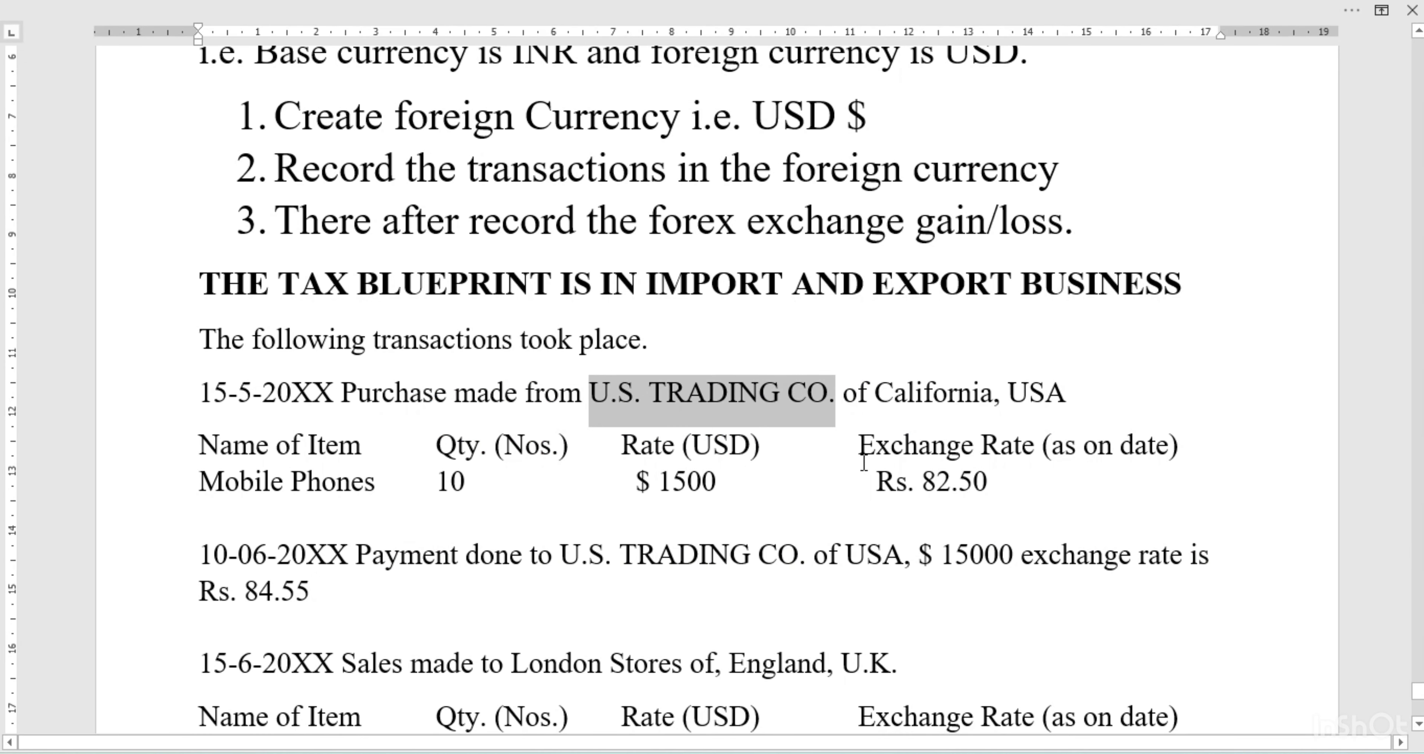
pyautogui.click(923, 481)
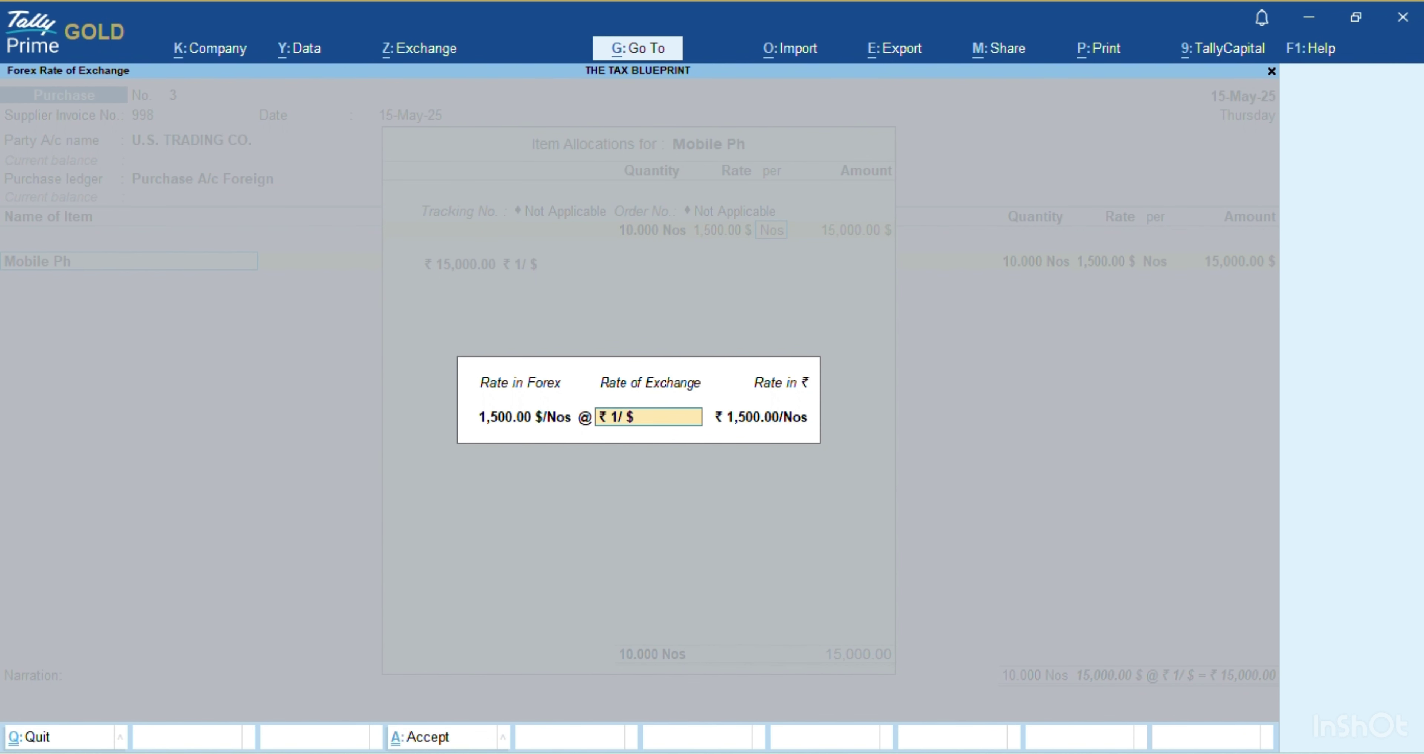
pyautogui.write('82.50/$')
pyautogui.press('Return')
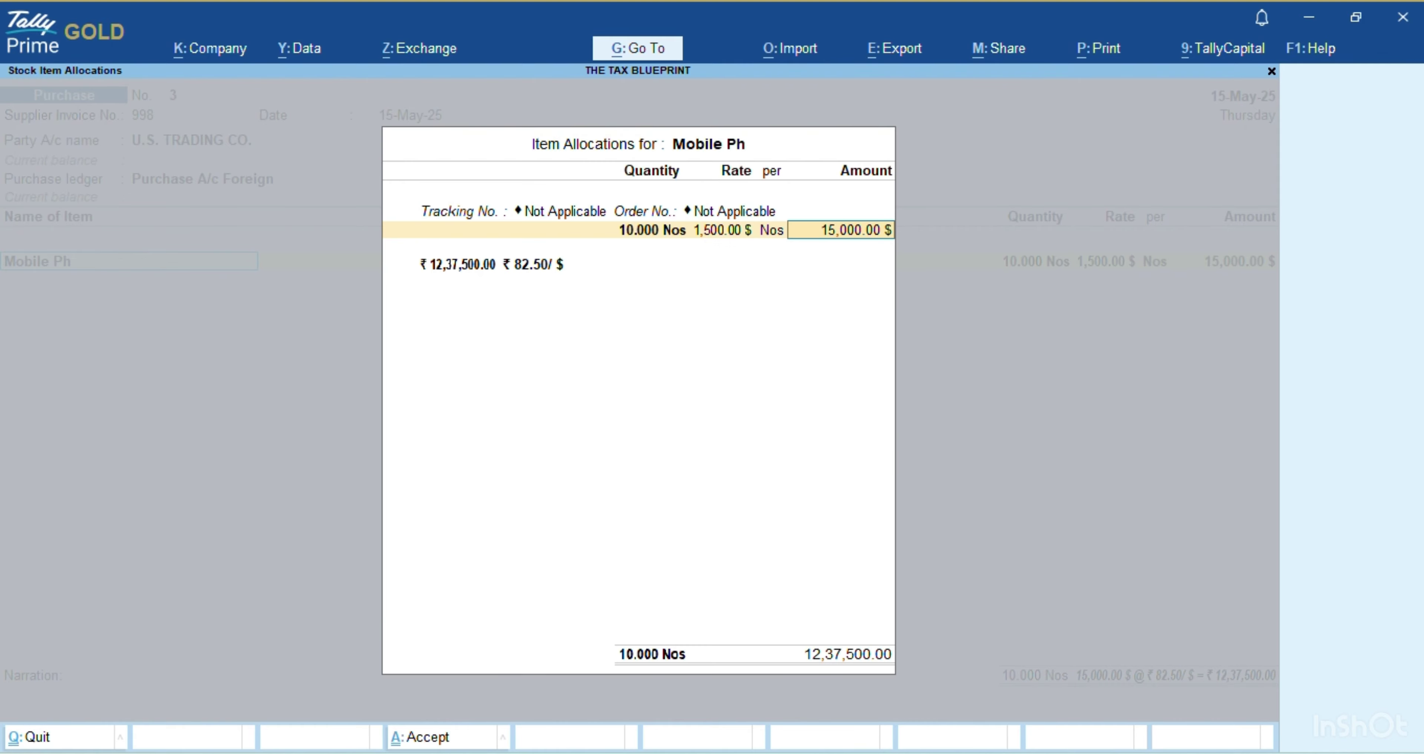
pyautogui.press('Return')
pyautogui.press('Return')
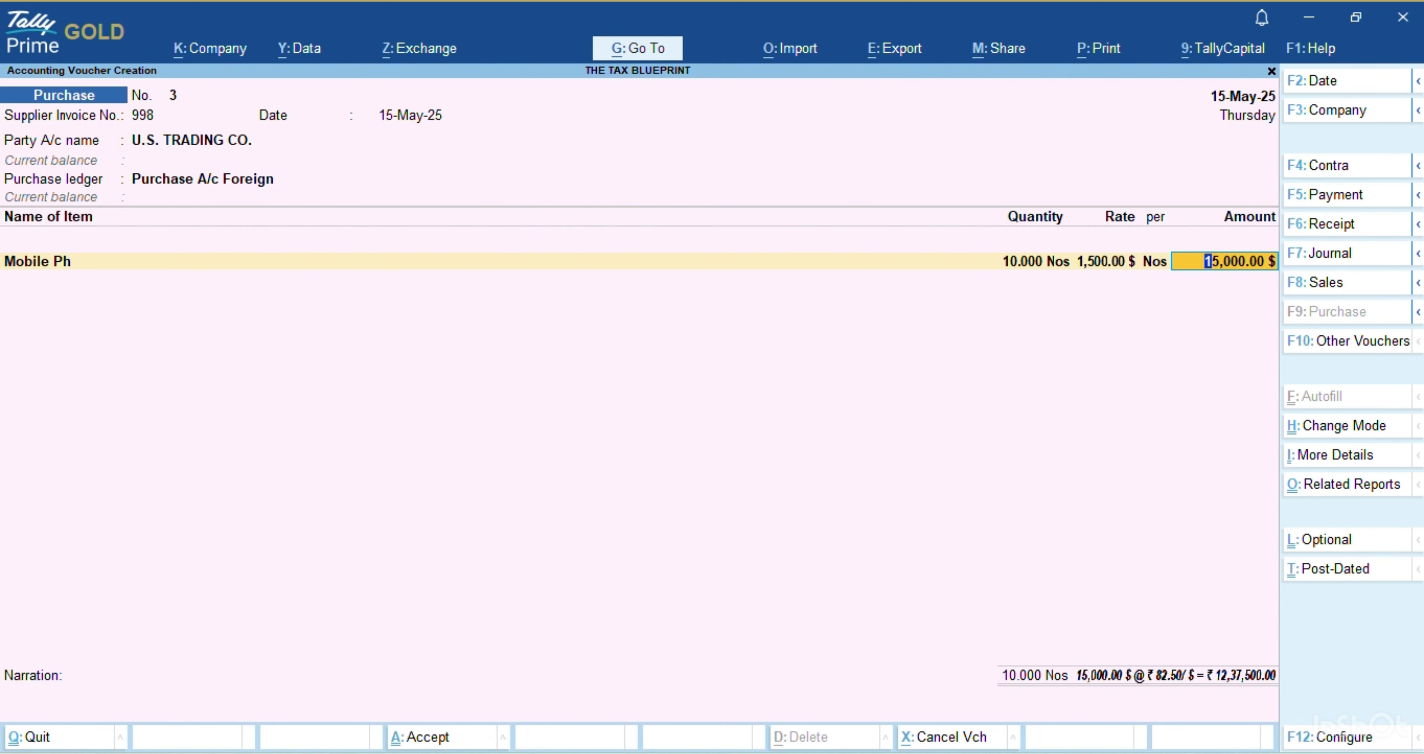
# Accept the item amount, end the item list, and set Provide GST/e-Way Bill details to No
pyautogui.press('Return')
pyautogui.press('Return')
pyautogui.press('Return')
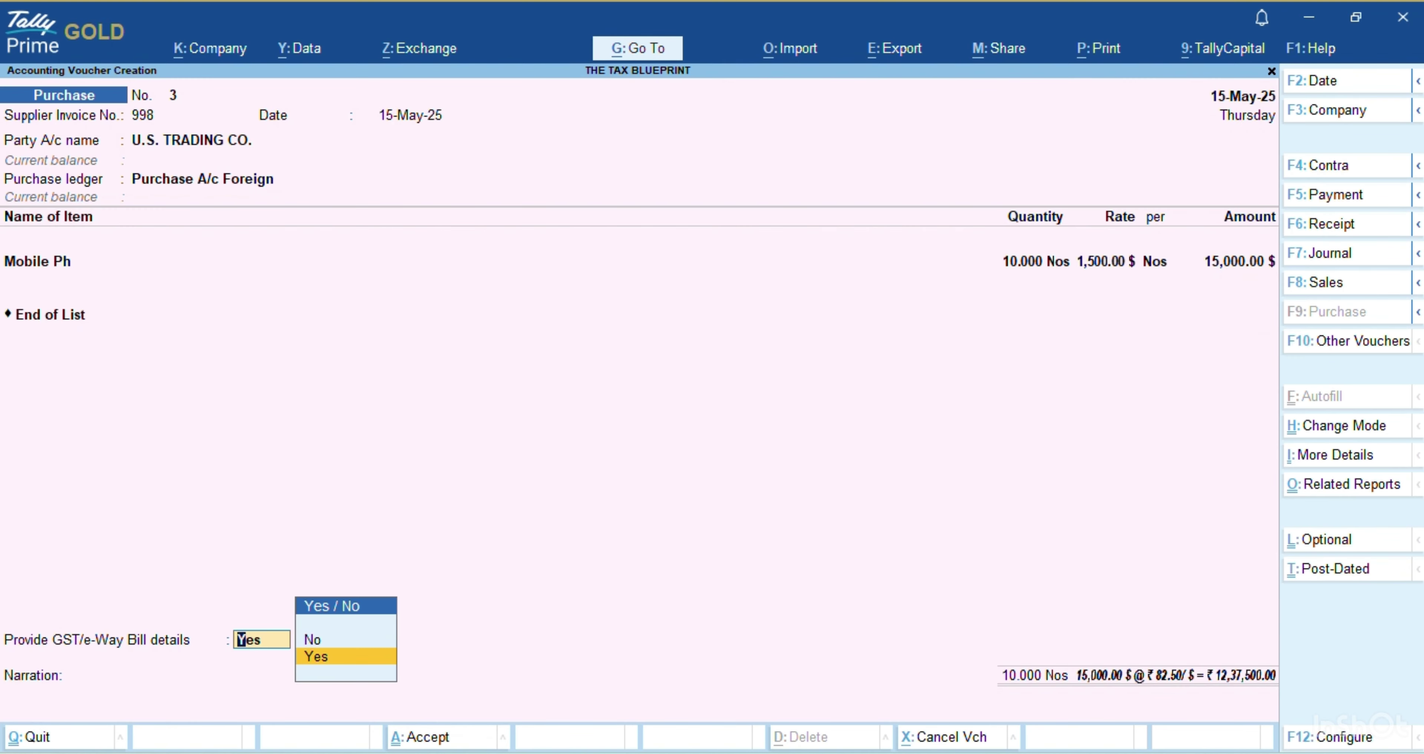
pyautogui.press('Up')
pyautogui.press('Return')
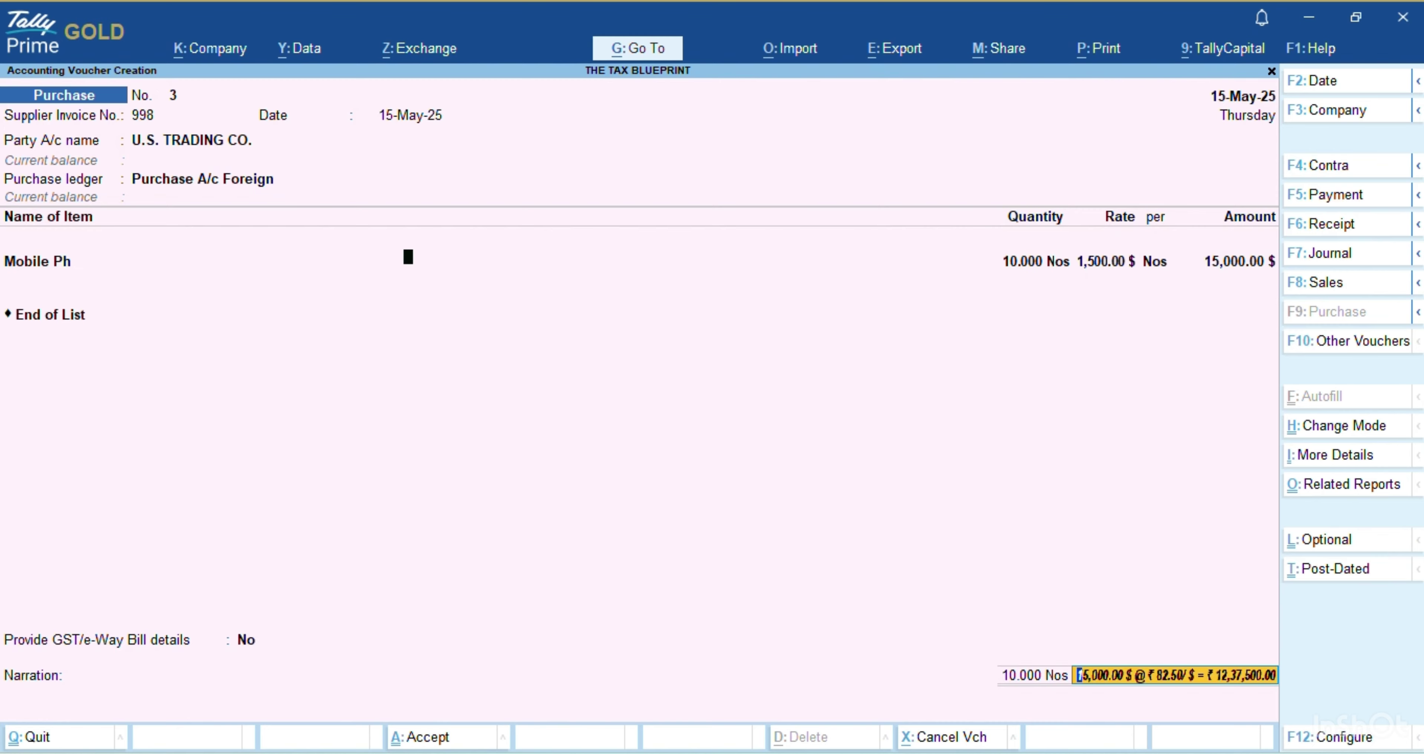
# Enter the narration "By bill no 998" and save the purchase voucher
pyautogui.press('Return')
pyautogui.press('Return')
pyautogui.press('Return')
pyautogui.press('Return')
pyautogui.write('By')
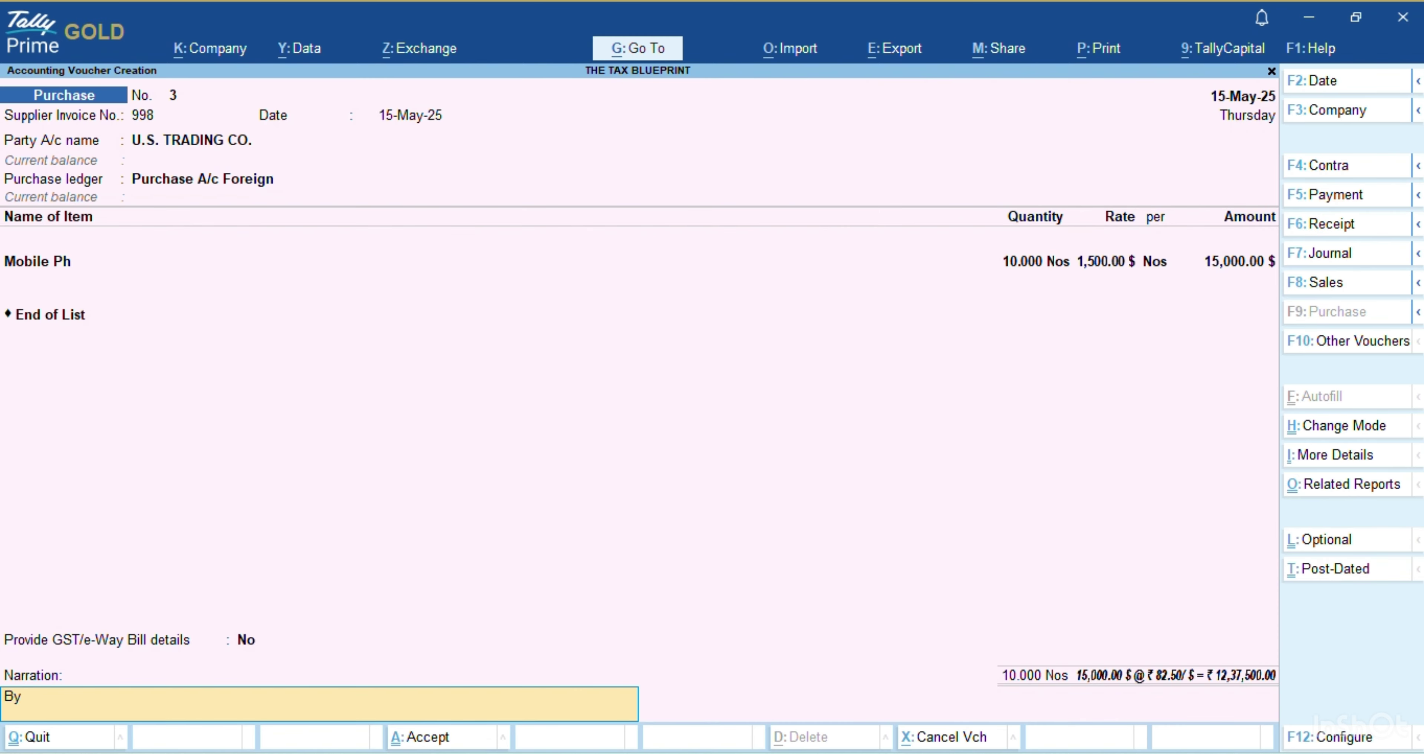
pyautogui.write(' bill no 98')
pyautogui.press('Return')
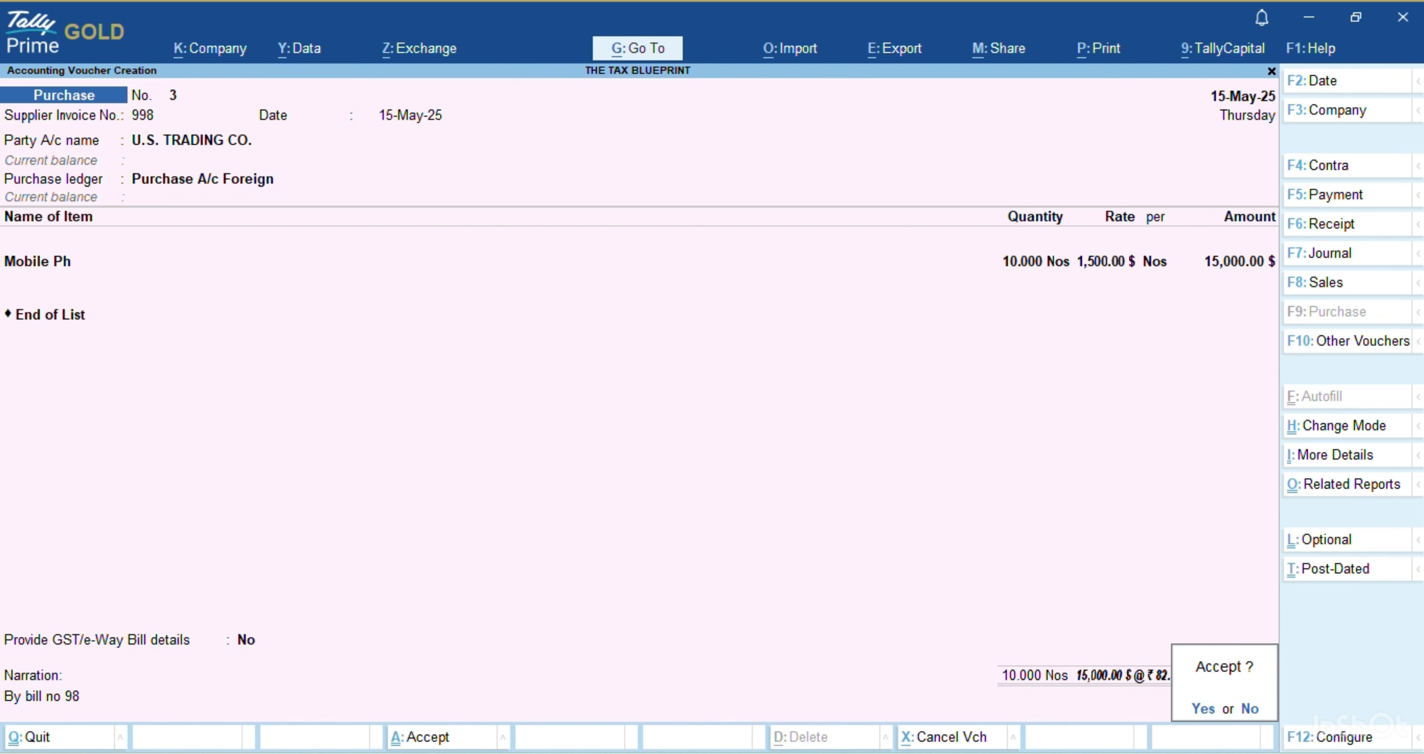
pyautogui.press('Escape')
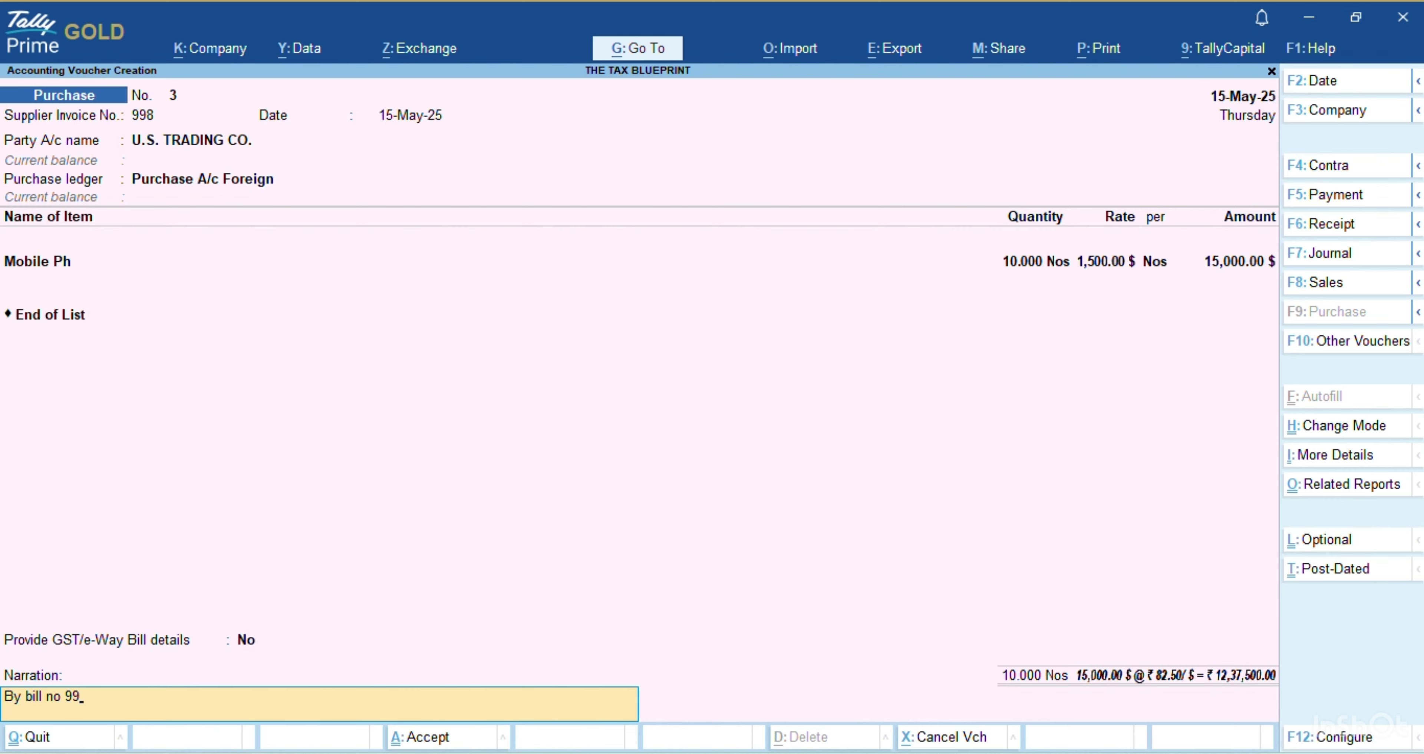
pyautogui.write('8')
pyautogui.press('Return')
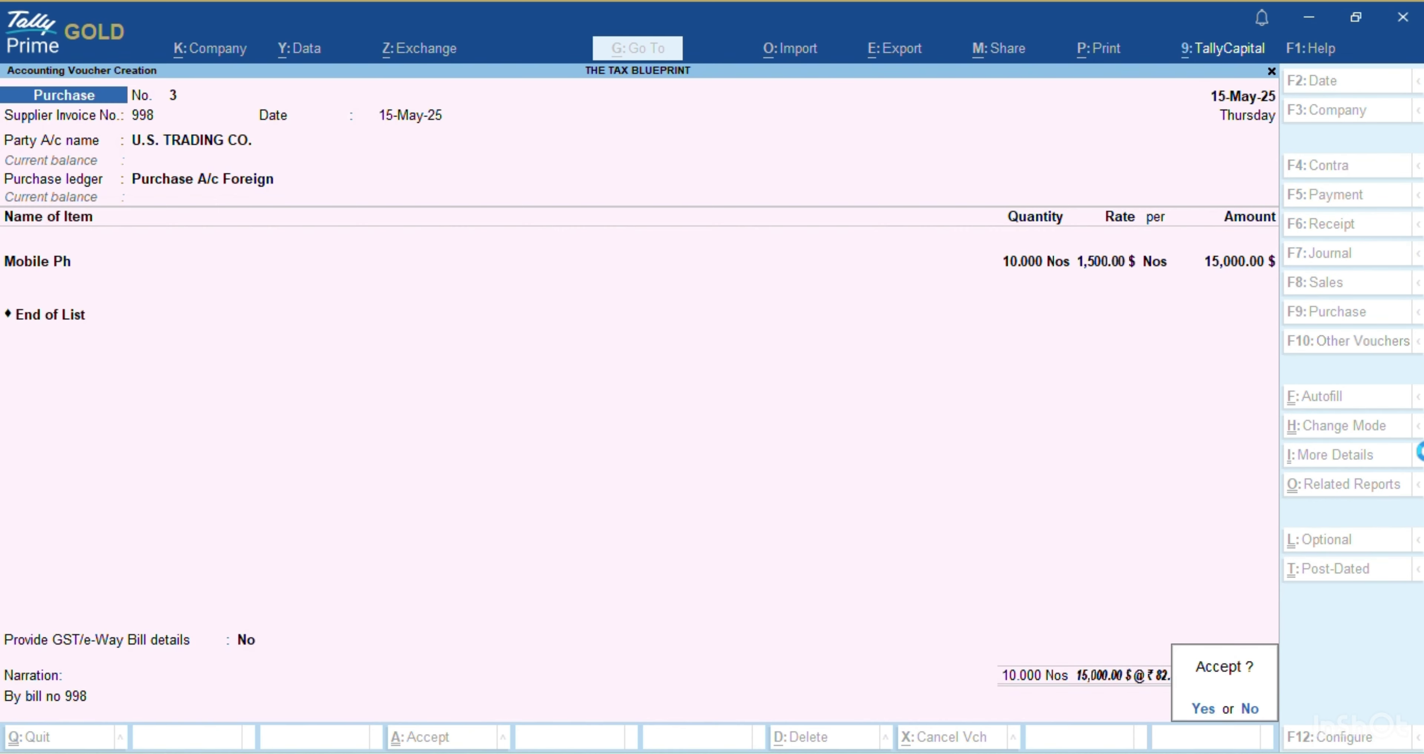
pyautogui.press('Return')
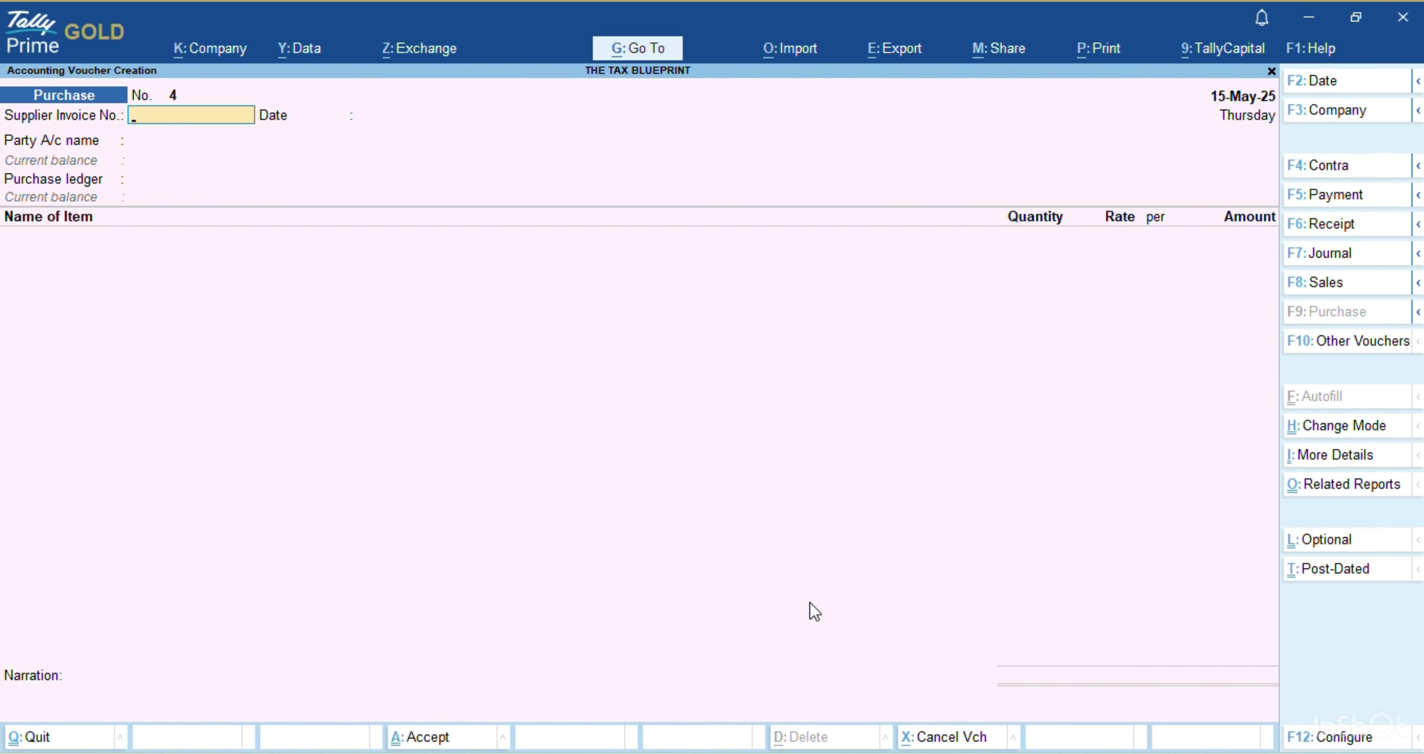
# Check the payment transaction in the Word document, then set the voucher date to 10-6 and change to a payment voucher
pyautogui.hotkey('alt', 'Tab')
pyautogui.scroll(-3, 382, 525)
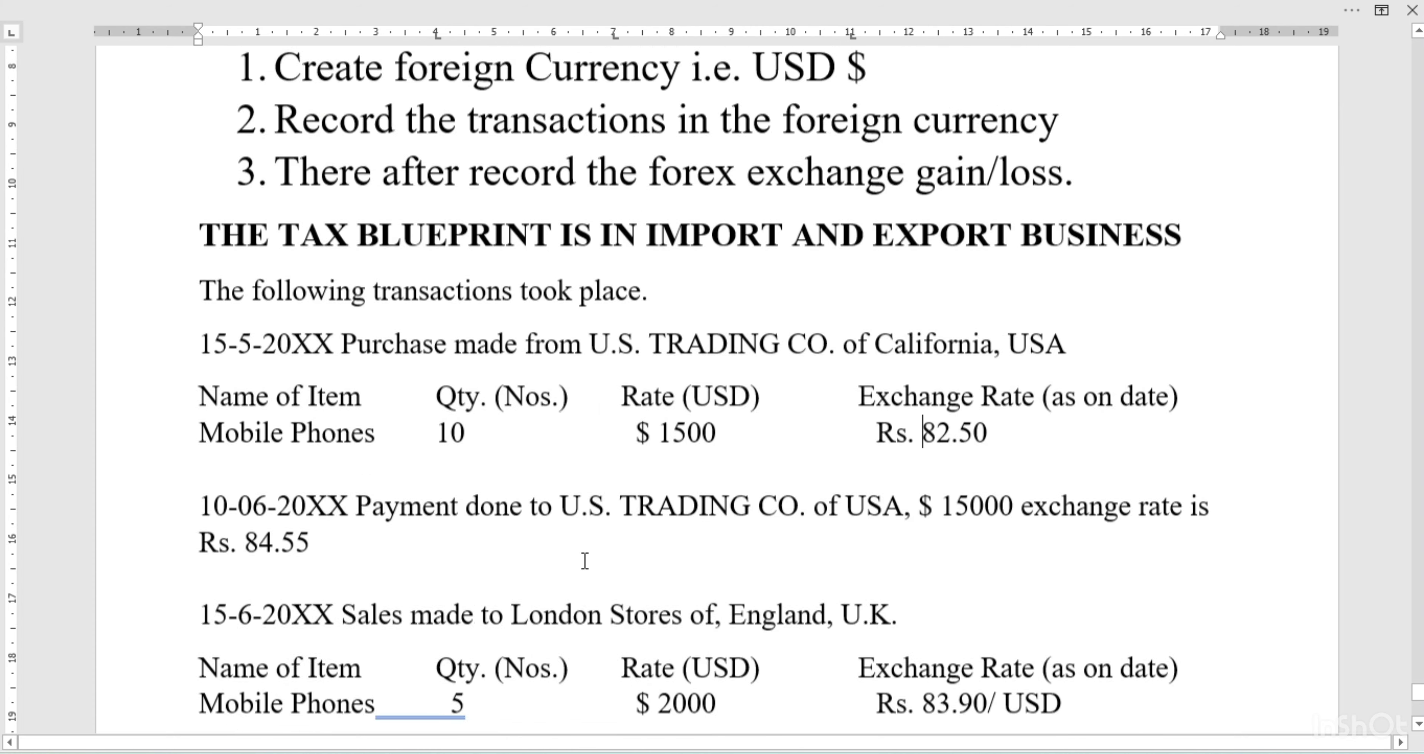
pyautogui.click(389, 471)
pyautogui.hotkey('alt', 'Tab')
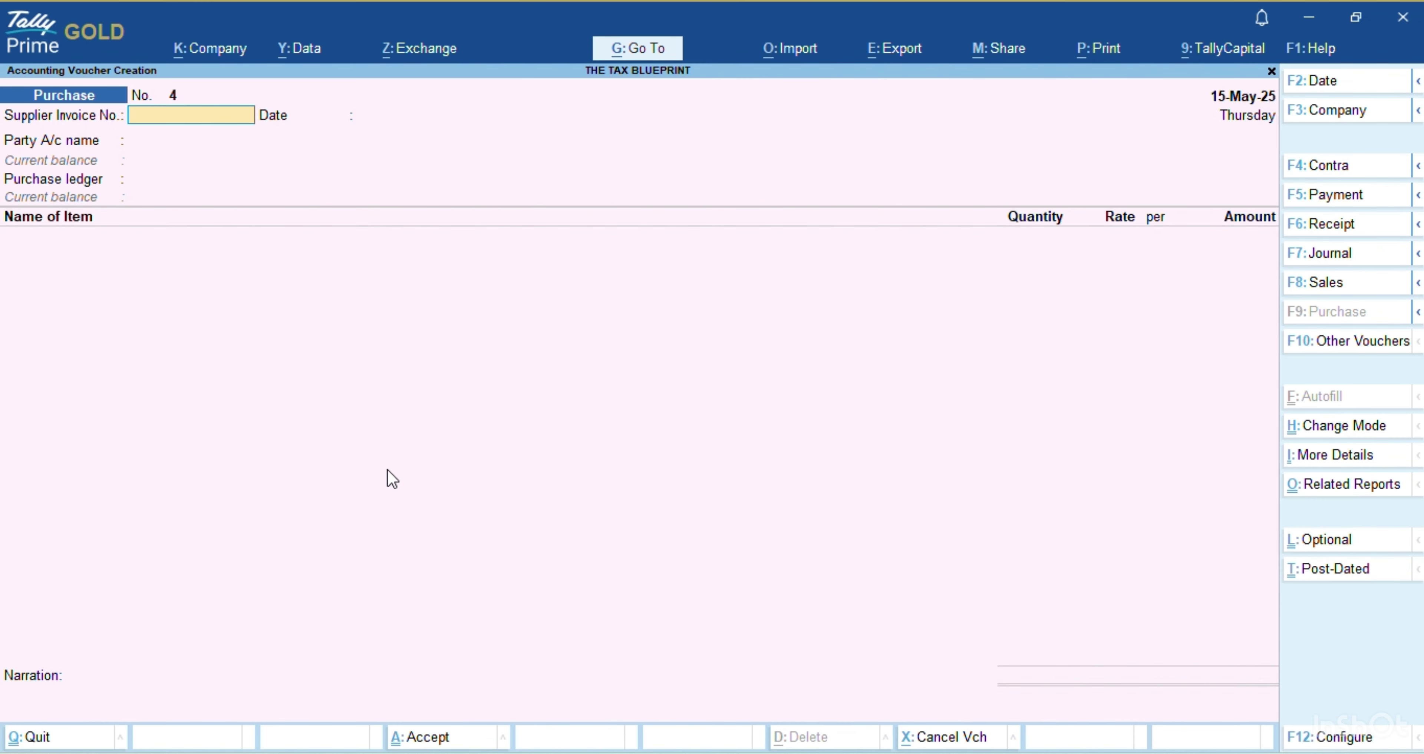
pyautogui.press('F2')
pyautogui.write('10')
pyautogui.press('Return')
pyautogui.press('F2')
pyautogui.write('10-6')
pyautogui.press('Return')
pyautogui.press('F5')
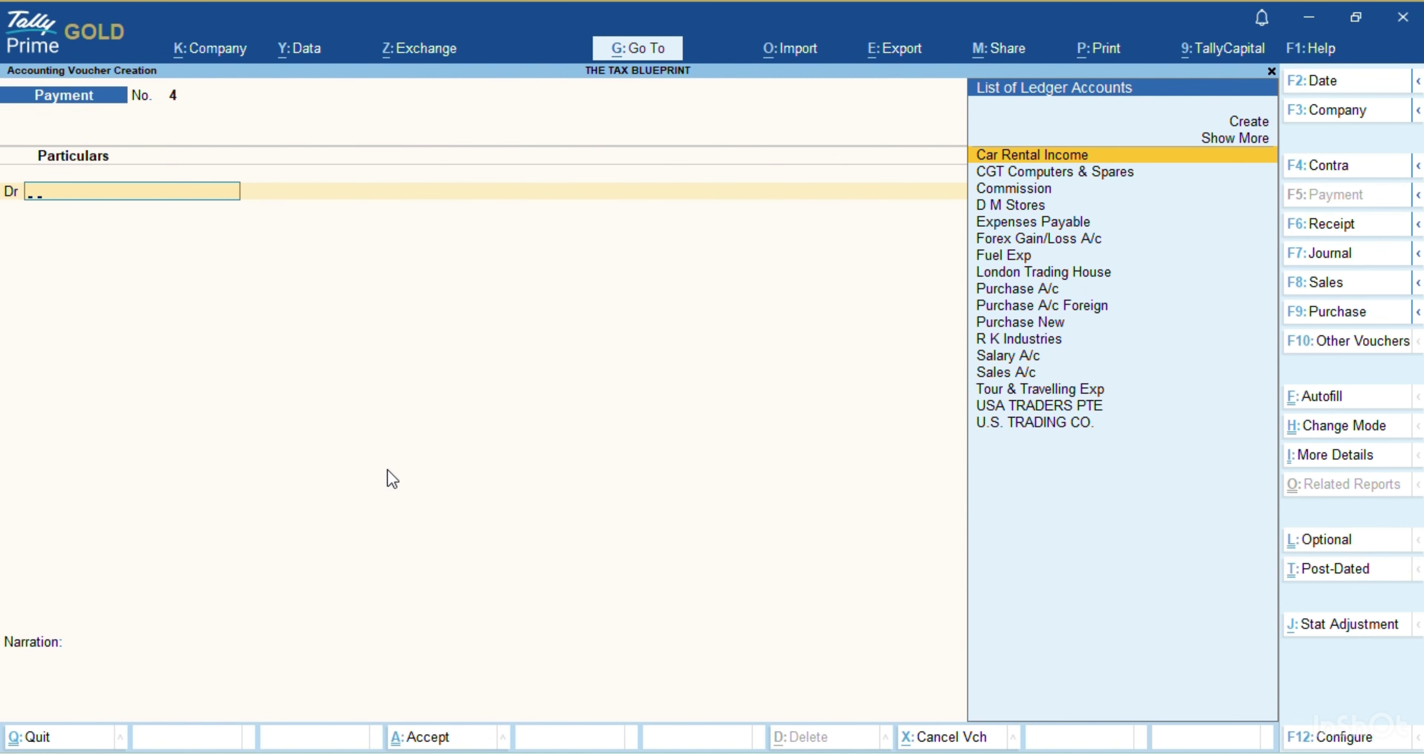
# Choose U.S. TRADING CO. as the payment's debit ledger after checking the party name in the Word document
pyautogui.write('Us')
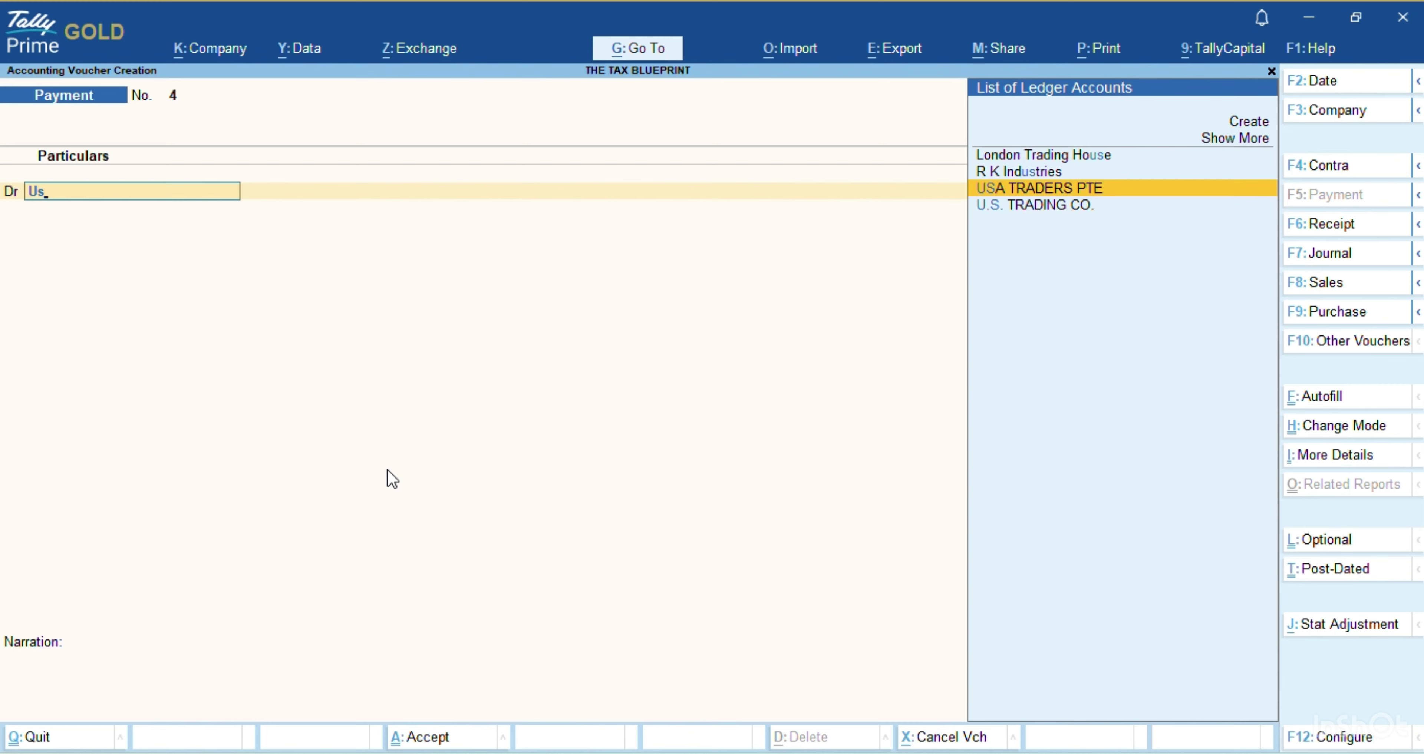
pyautogui.press('Down')
pyautogui.hotkey('alt', 'Tab')
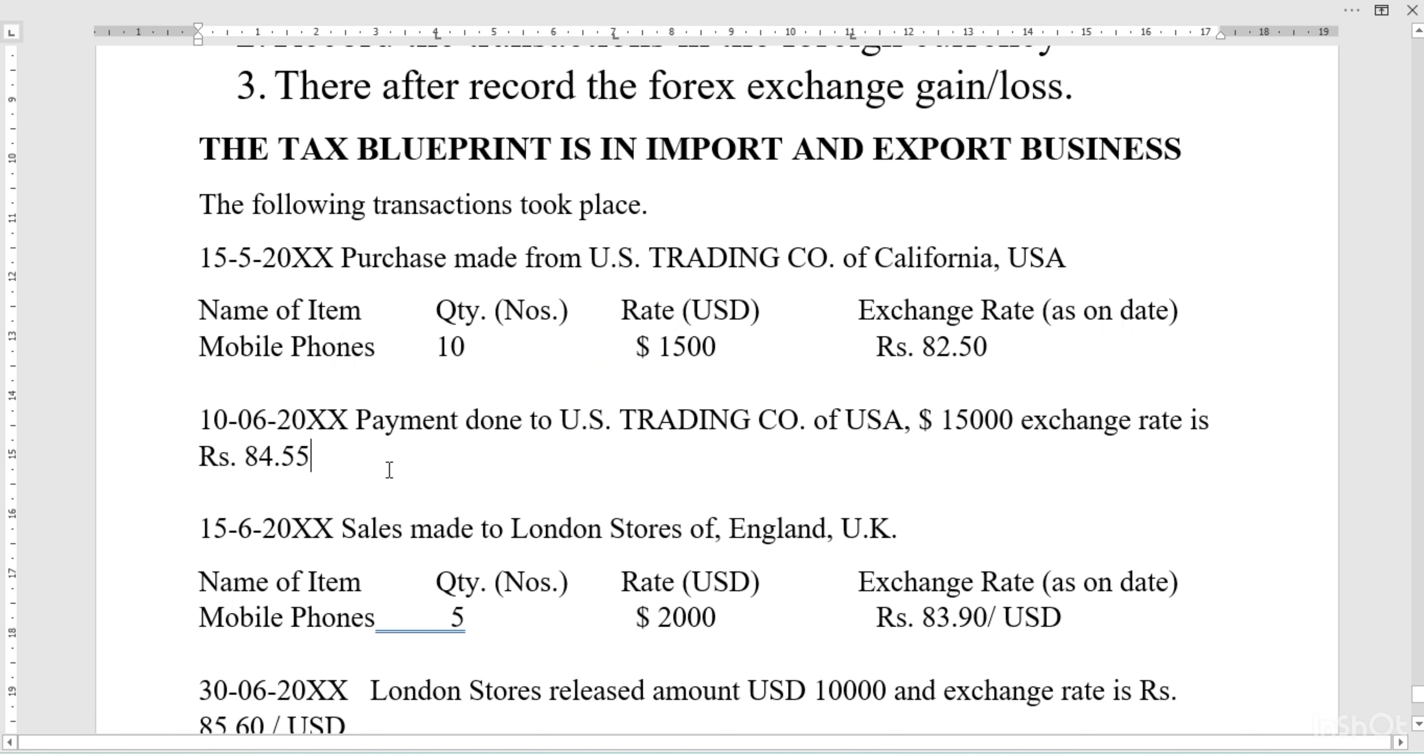
pyautogui.hotkey('alt', 'Tab')
pyautogui.press('Return')
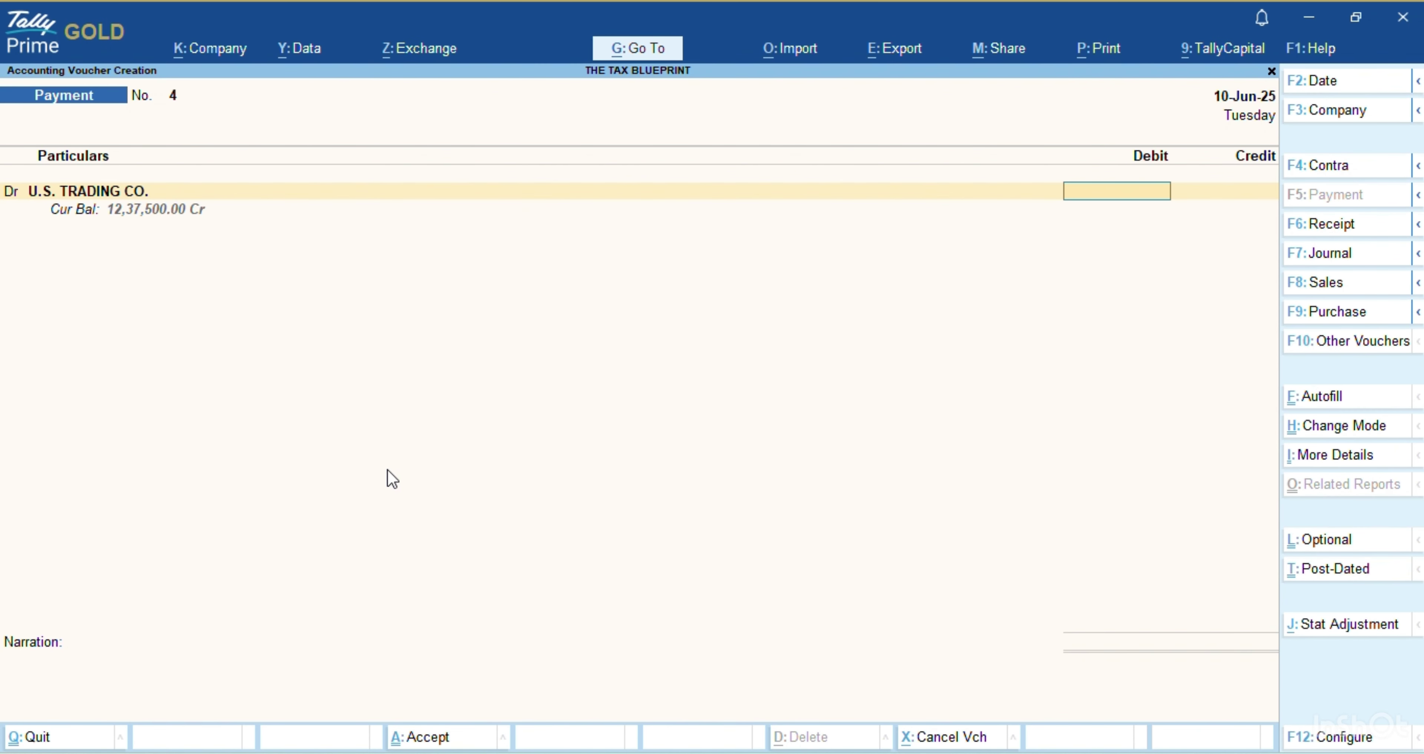
# Check the payment details in the Word document and enter $15000 as the debit amount for U.S. TRADING CO
pyautogui.hotkey('alt', 'Tab')
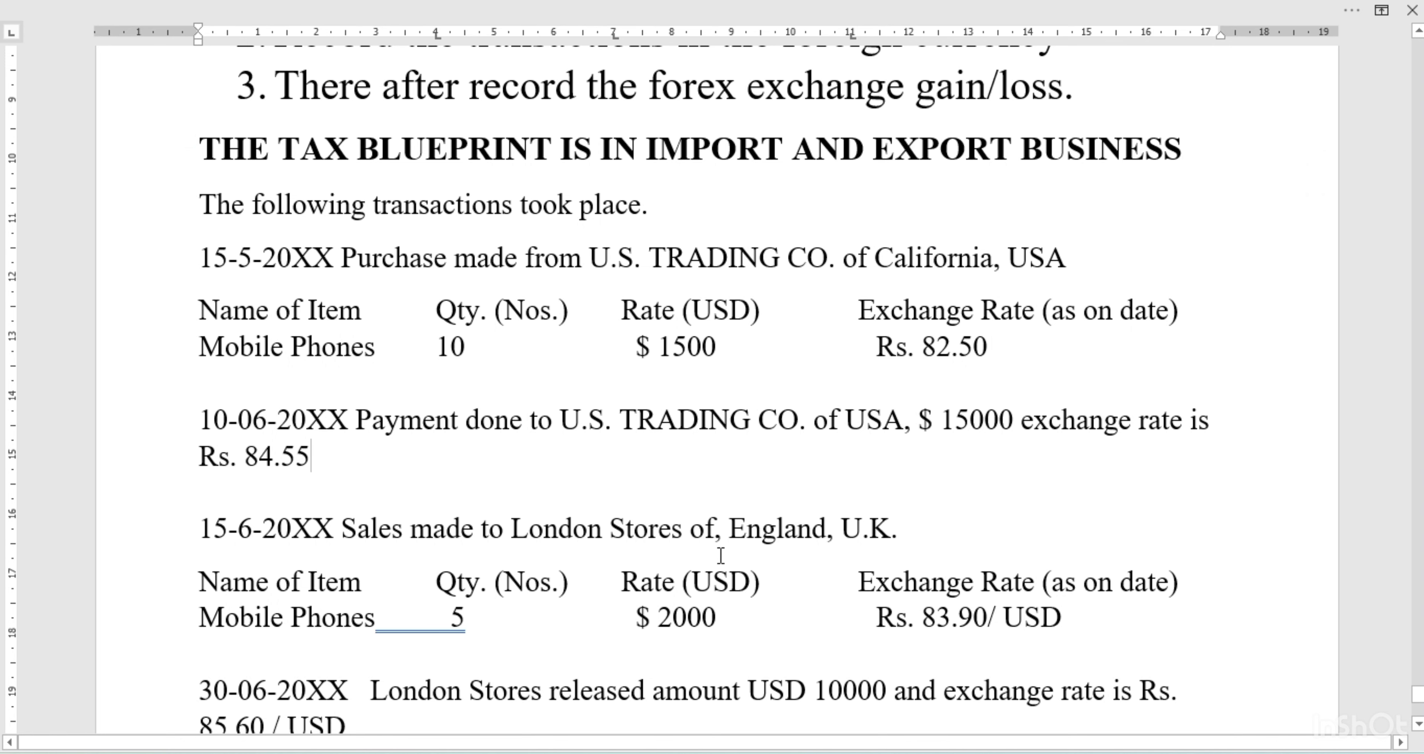
pyautogui.scroll(-1, 636, 470)
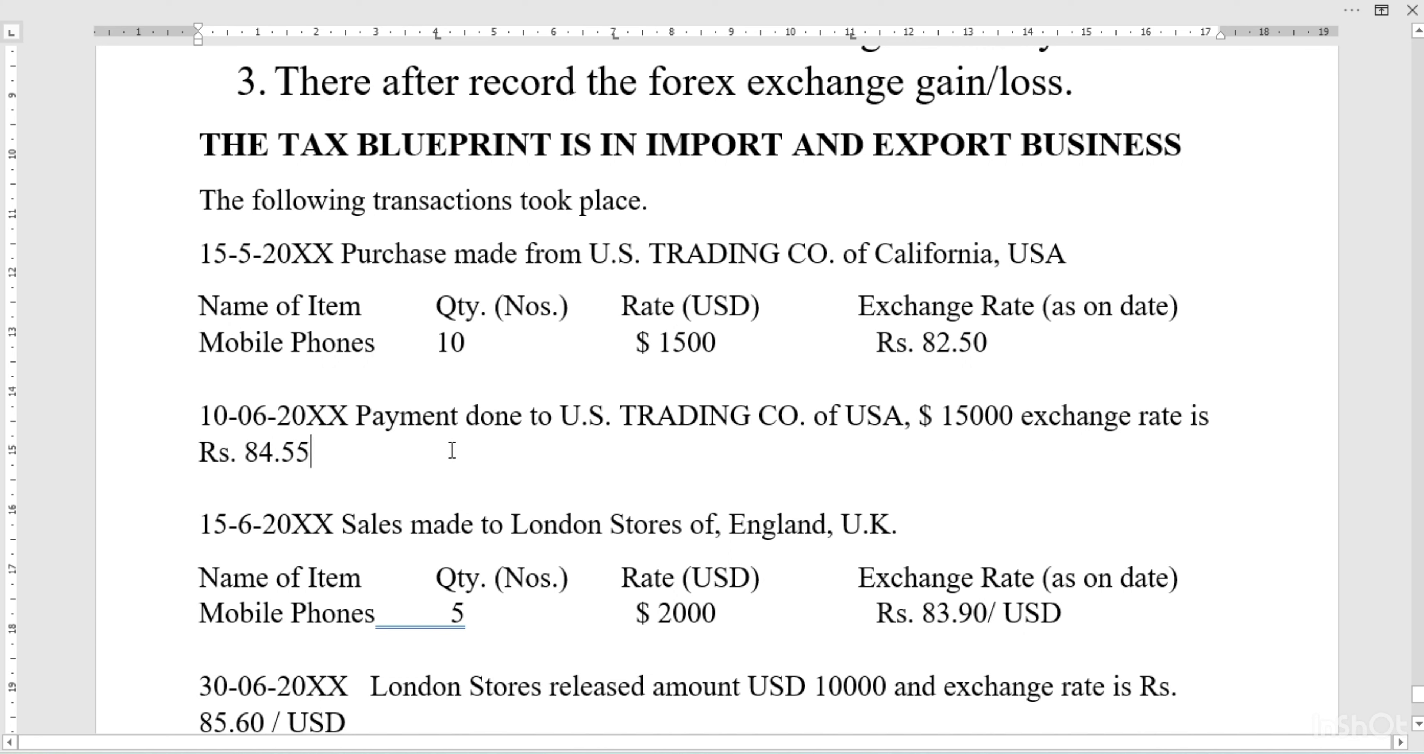
pyautogui.hotkey('alt', 'Tab')
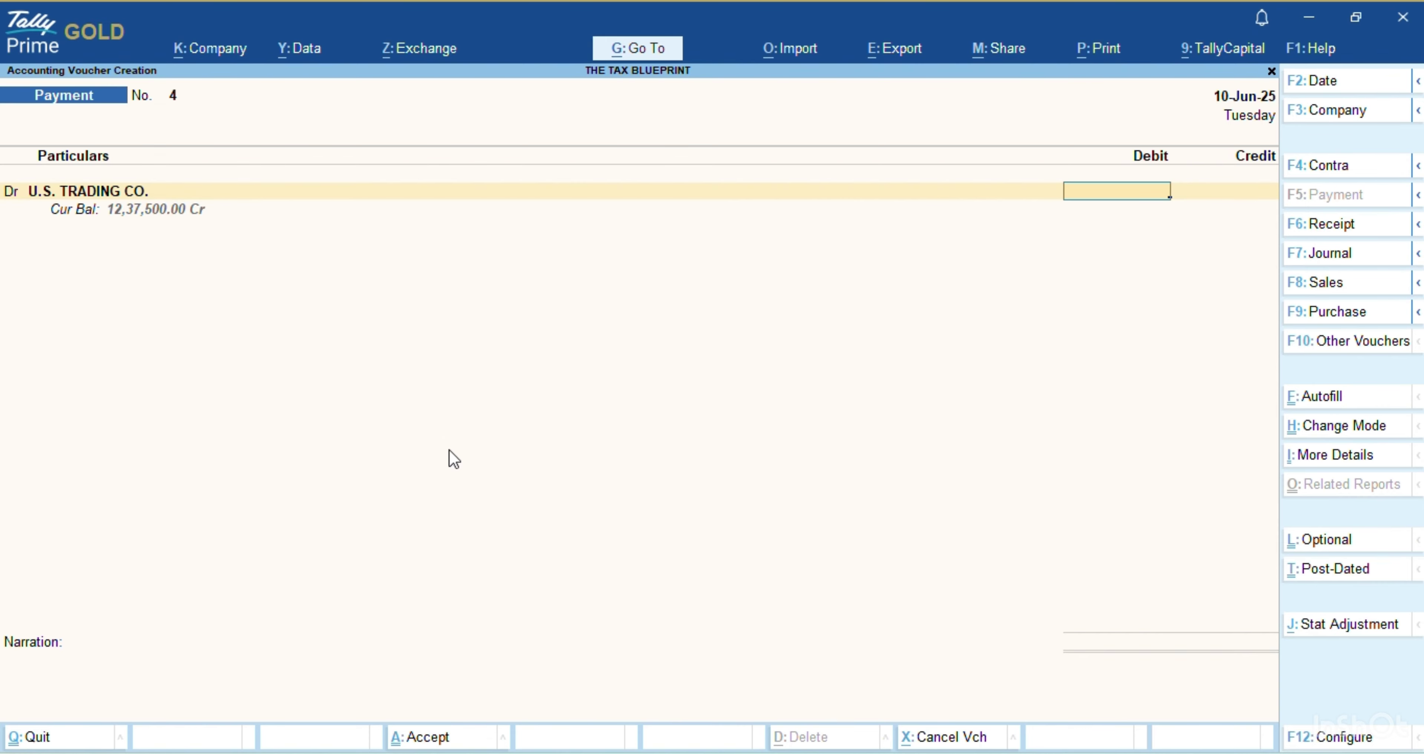
pyautogui.write('$15000')
pyautogui.hotkey('alt', 'Tab')
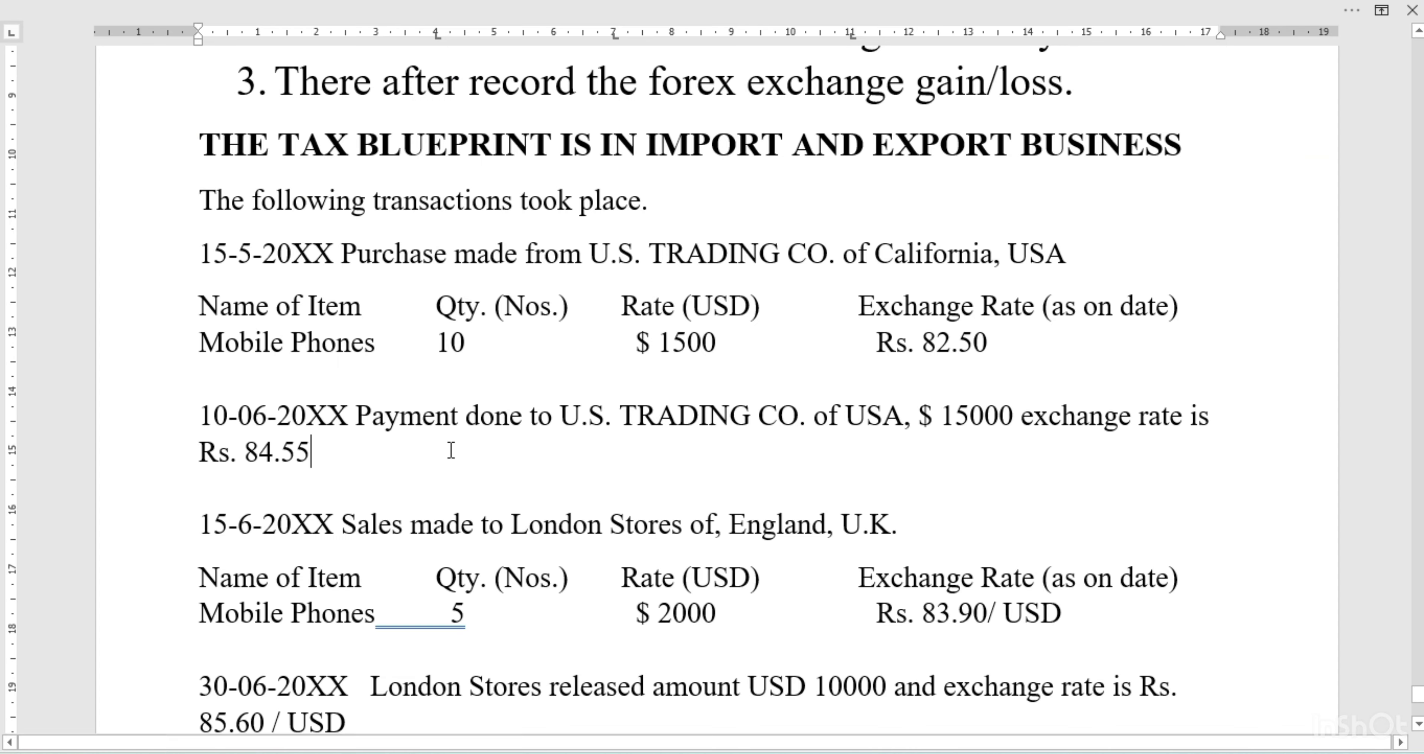
pyautogui.hotkey('alt', 'Tab')
pyautogui.press('Return')
pyautogui.press('Return')
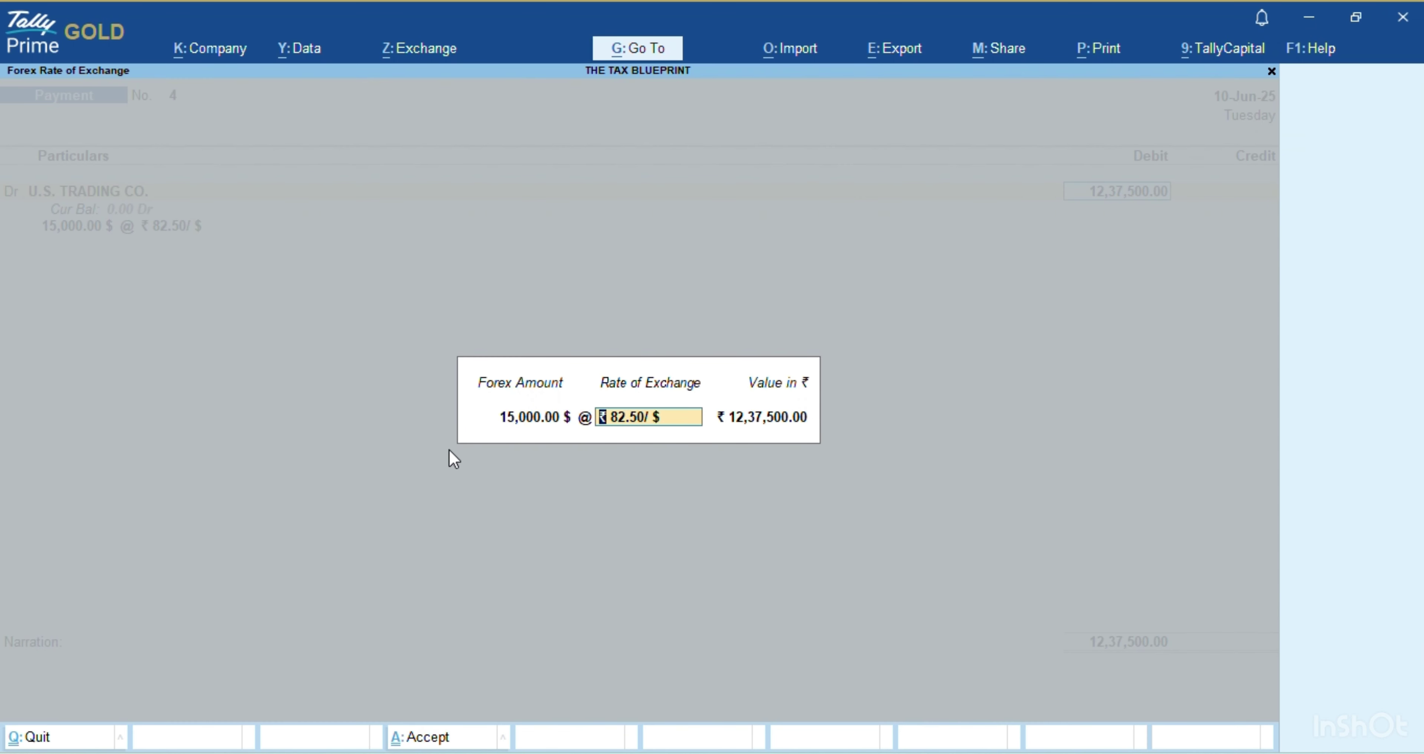
# Set the payment's rate of exchange to ₹ 84.55/$, checking it against the Word document, and accept the rupee value
pyautogui.press('Right')
pyautogui.press('Right')
pyautogui.press('Right')
pyautogui.write('4')
pyautogui.press('Right')
pyautogui.press('Right')
pyautogui.write('5')
pyautogui.hotkey('alt', 'Tab')
pyautogui.hotkey('alt', 'Tab')
pyautogui.press('Return')
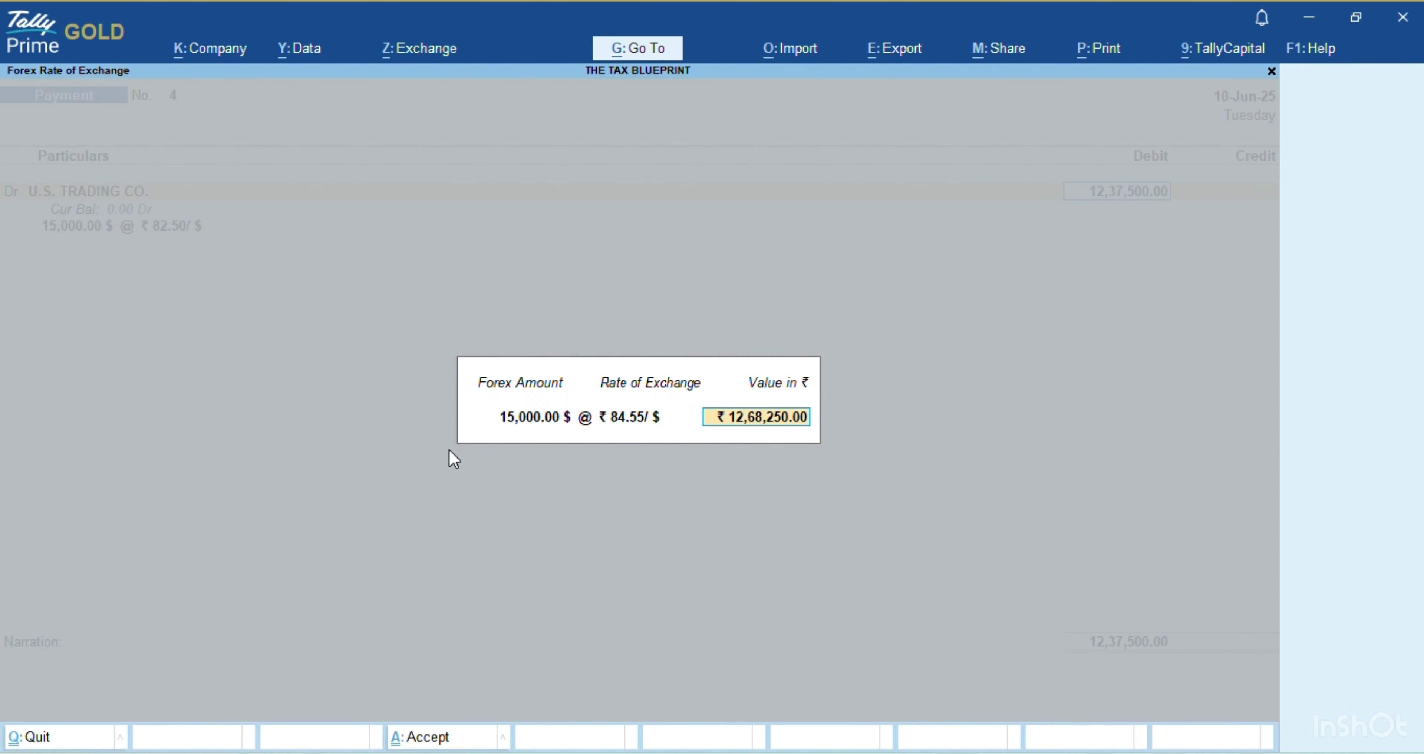
pyautogui.press('Return')
# Adjust the payment as Agst Ref against pending bill 998 and accept the bill-wise details
pyautogui.press('Return')
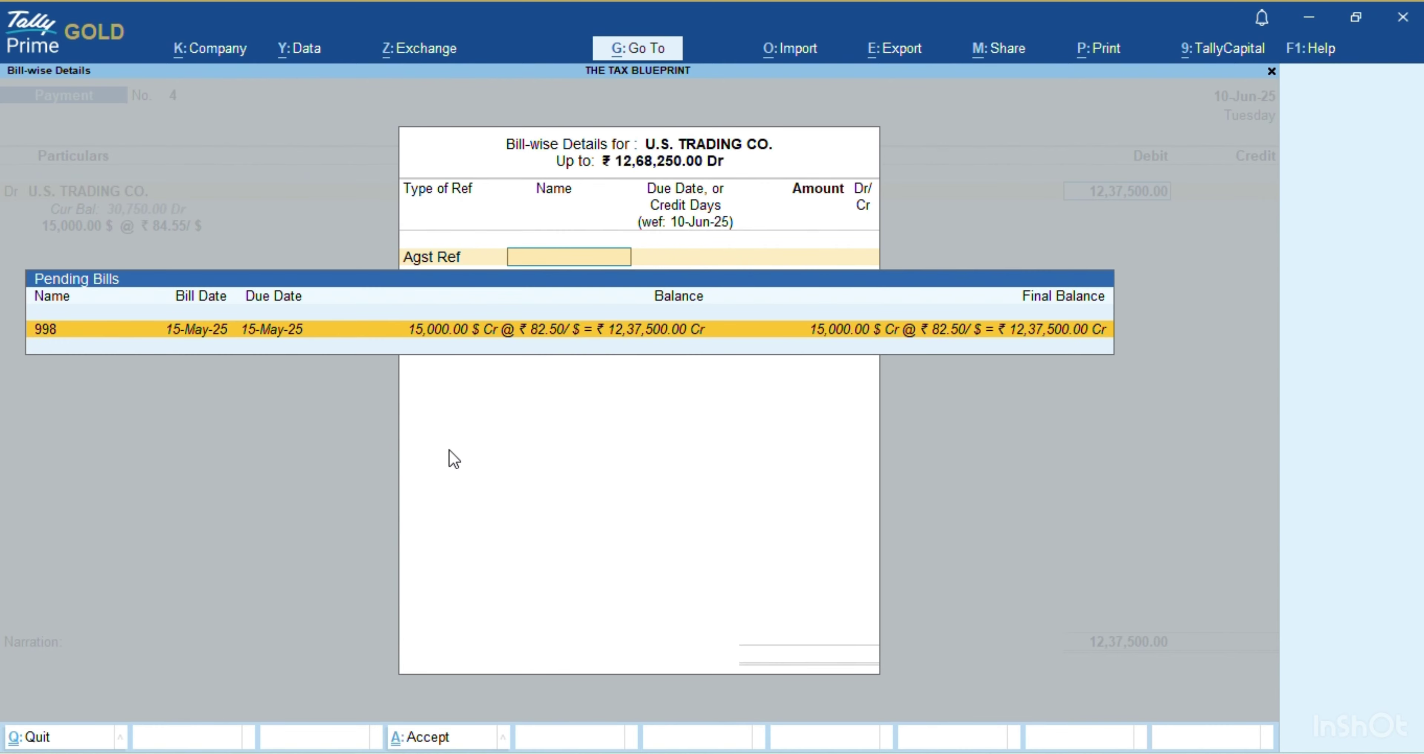
pyautogui.press('Return')
pyautogui.press('Return')
pyautogui.press('Return')
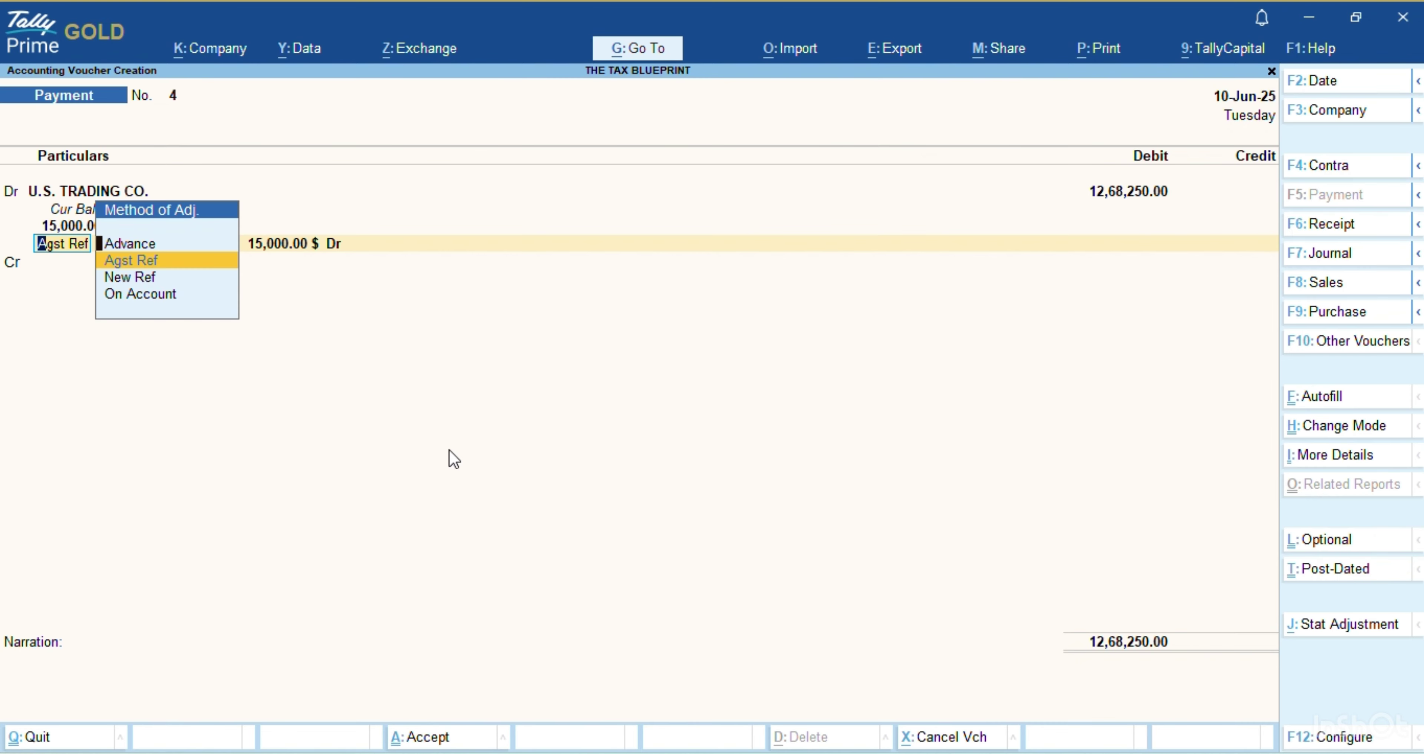
pyautogui.press('Return')
pyautogui.press('Return')
pyautogui.press('Return')
pyautogui.press('Return')
pyautogui.press('Return')
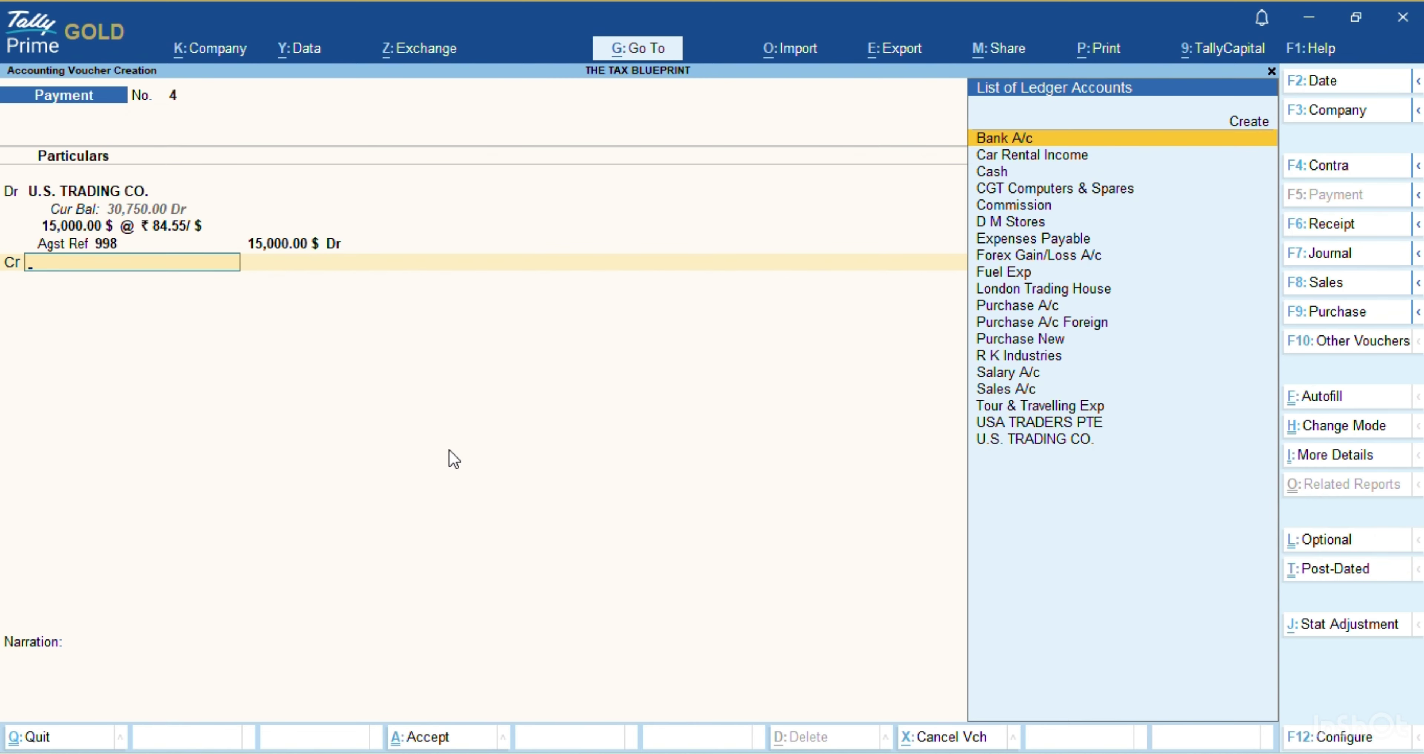
# Create a ledger named SCB Bank A/c under Bank Accounts and use it as the payment's credit ledger
pyautogui.hotkey('alt', 'c')
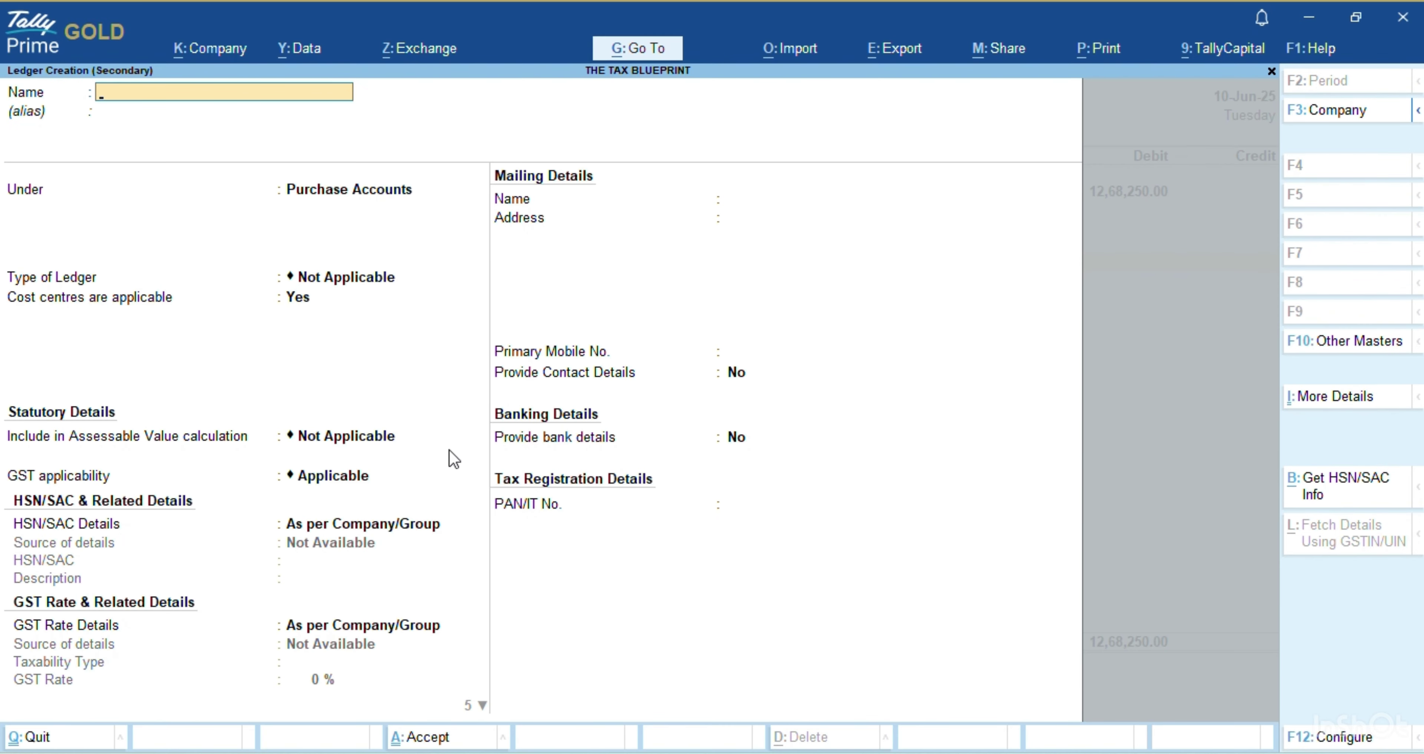
pyautogui.write('S')
pyautogui.write('CB')
pyautogui.write(' Bank A')
pyautogui.write('/c')
pyautogui.write('Ba')
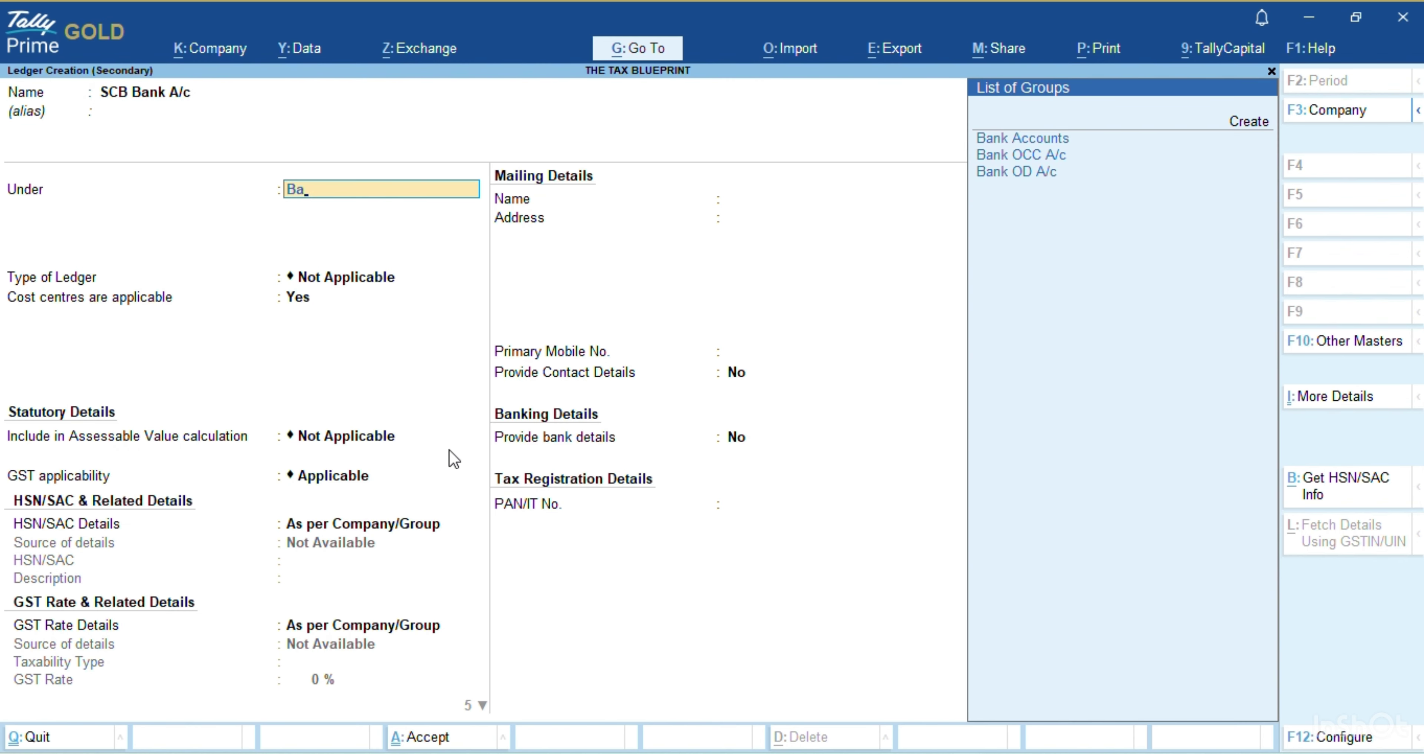
pyautogui.press('Return')
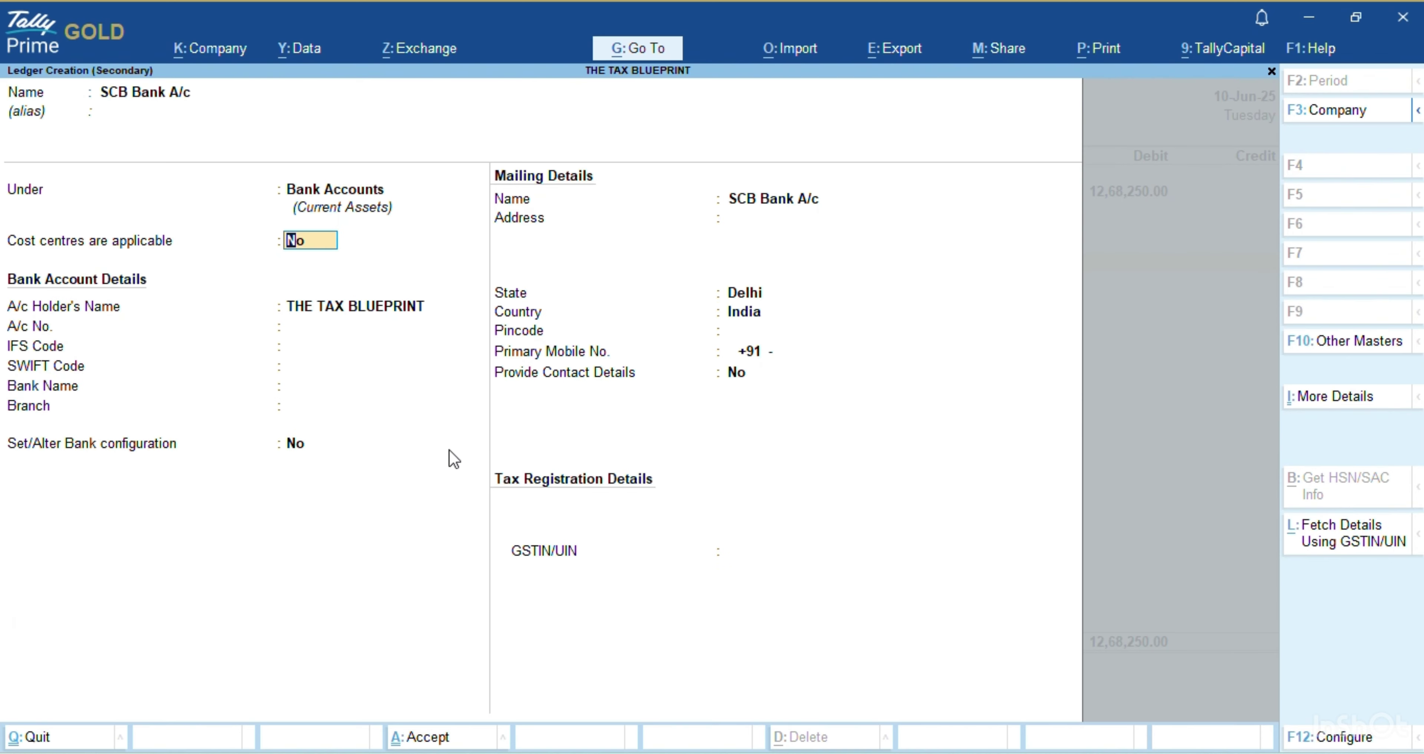
pyautogui.hotkey('ctrl', 'a')
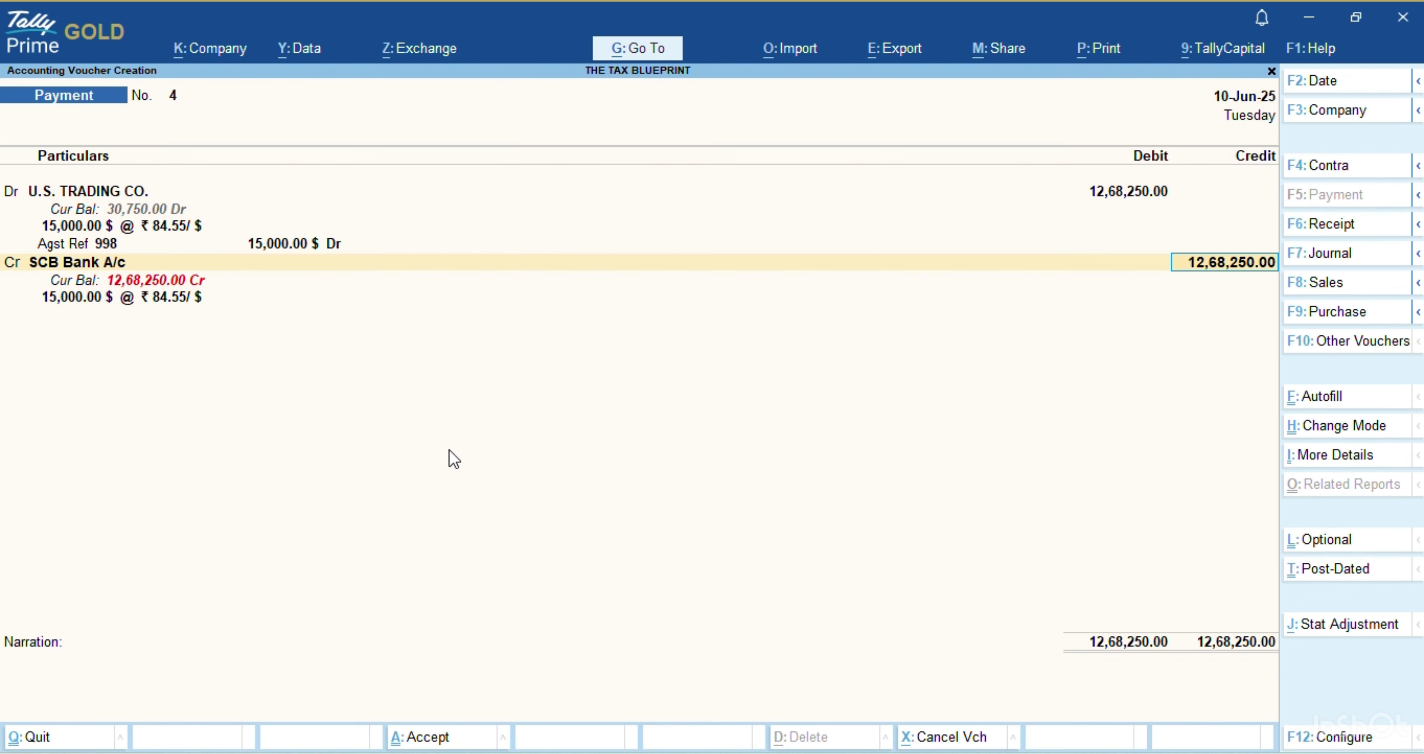
# Accept the SCB Bank A/c credit of $15,000 at ₹ 84.55/$ and its rupee value in the payment voucher
pyautogui.press('Return')
pyautogui.press('Return')
pyautogui.press('Return')
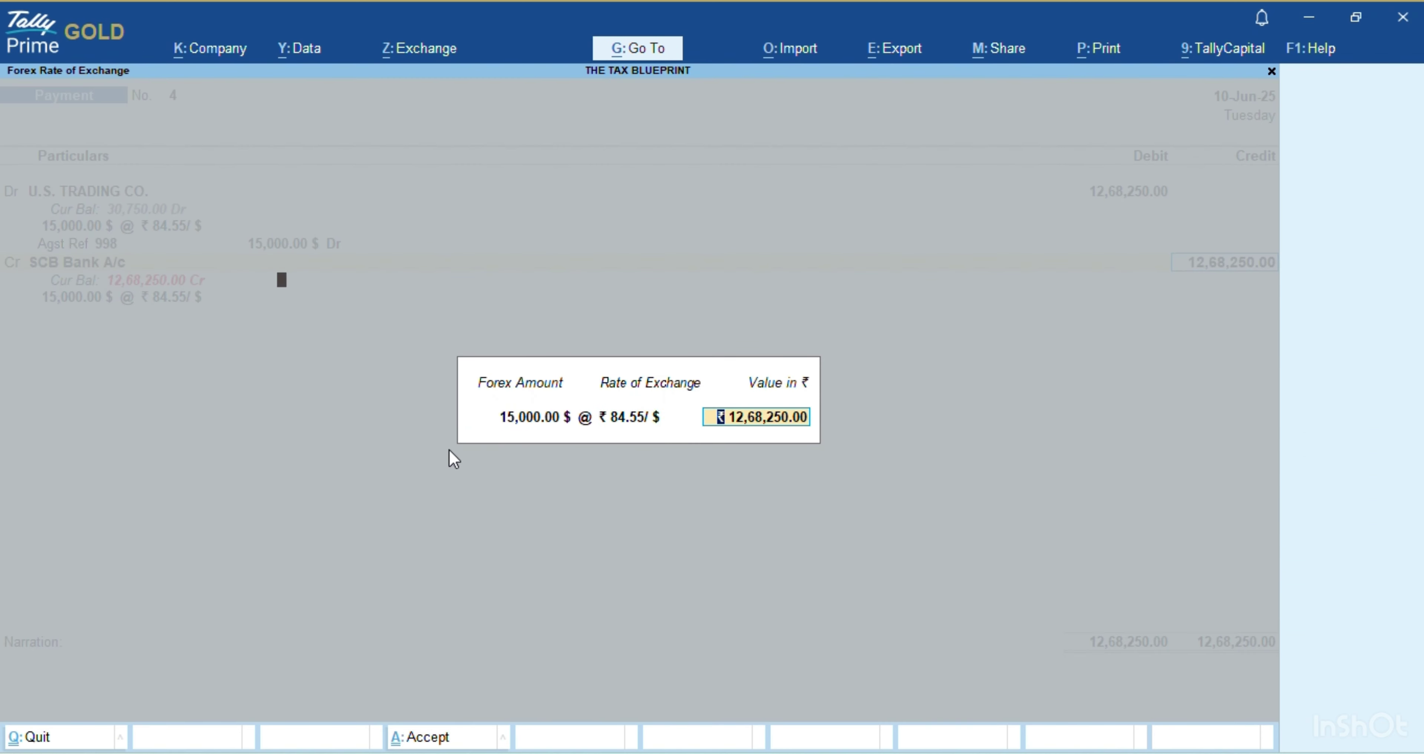
pyautogui.press('Return')
pyautogui.press('Return')
pyautogui.press('Return')
pyautogui.press('Return')
pyautogui.press('Return')
pyautogui.press('Return')
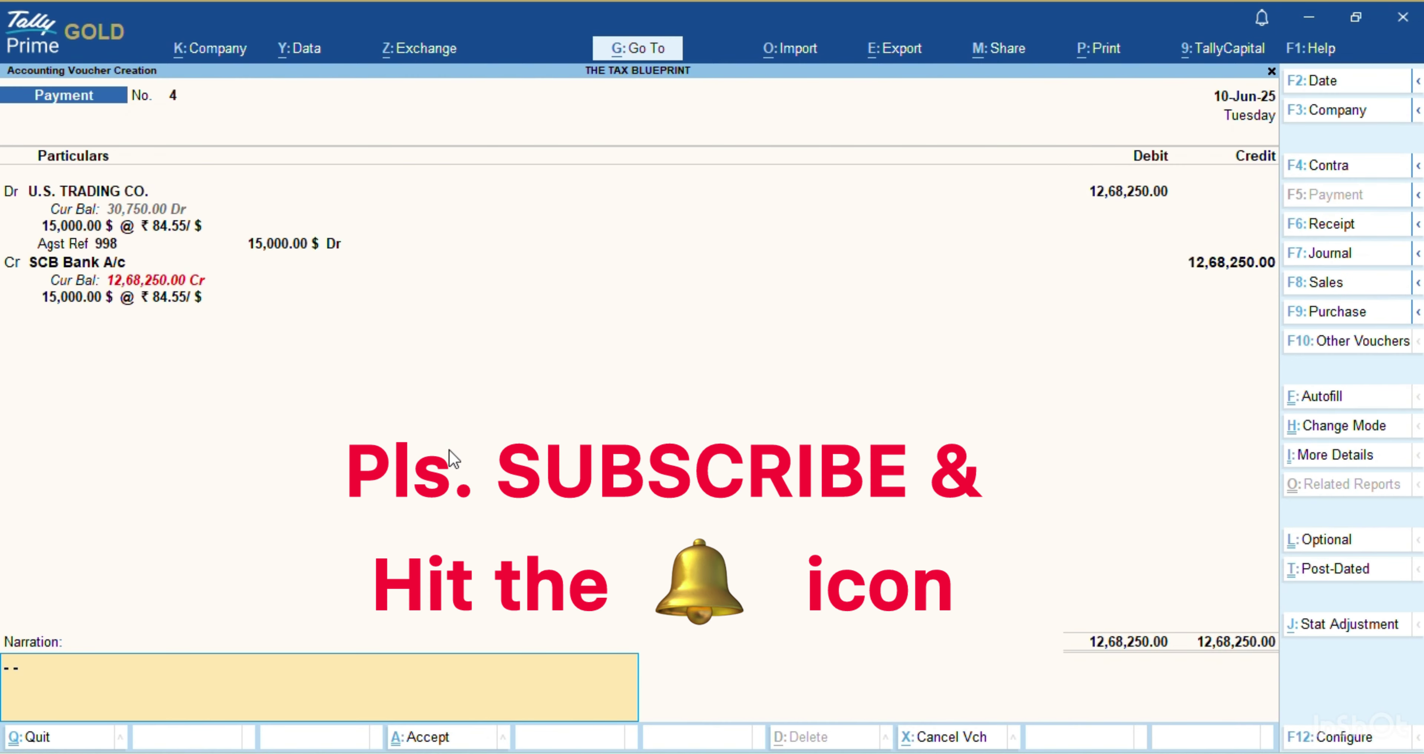
# Enter the narration "By USD15000 paid" and save the payment voucher
pyautogui.write('By USD15000 paid')
pyautogui.press('Return')
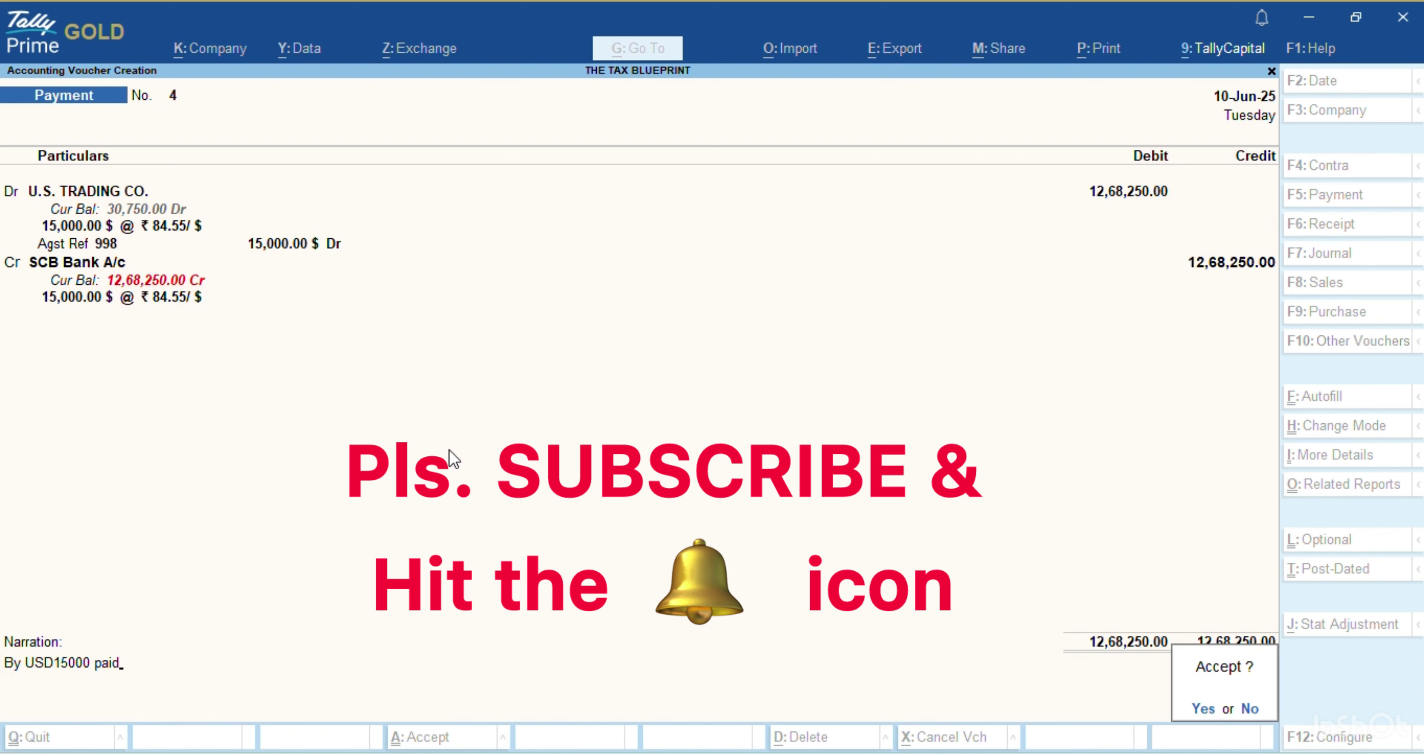
pyautogui.press('Return')
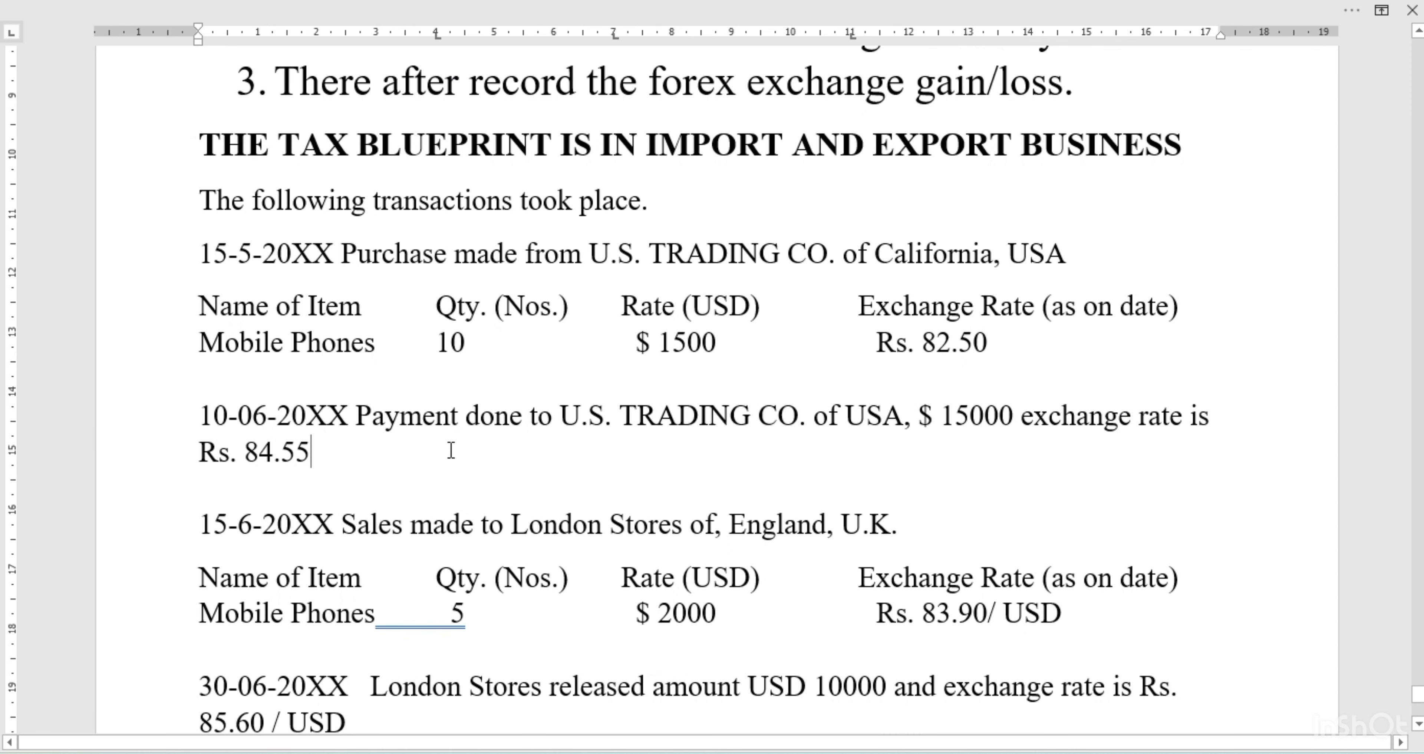
# Copy the party name London Stores from the 15-6 sales transaction in the Word document and return to TallyPrime
pyautogui.scroll(-1, 451, 450)
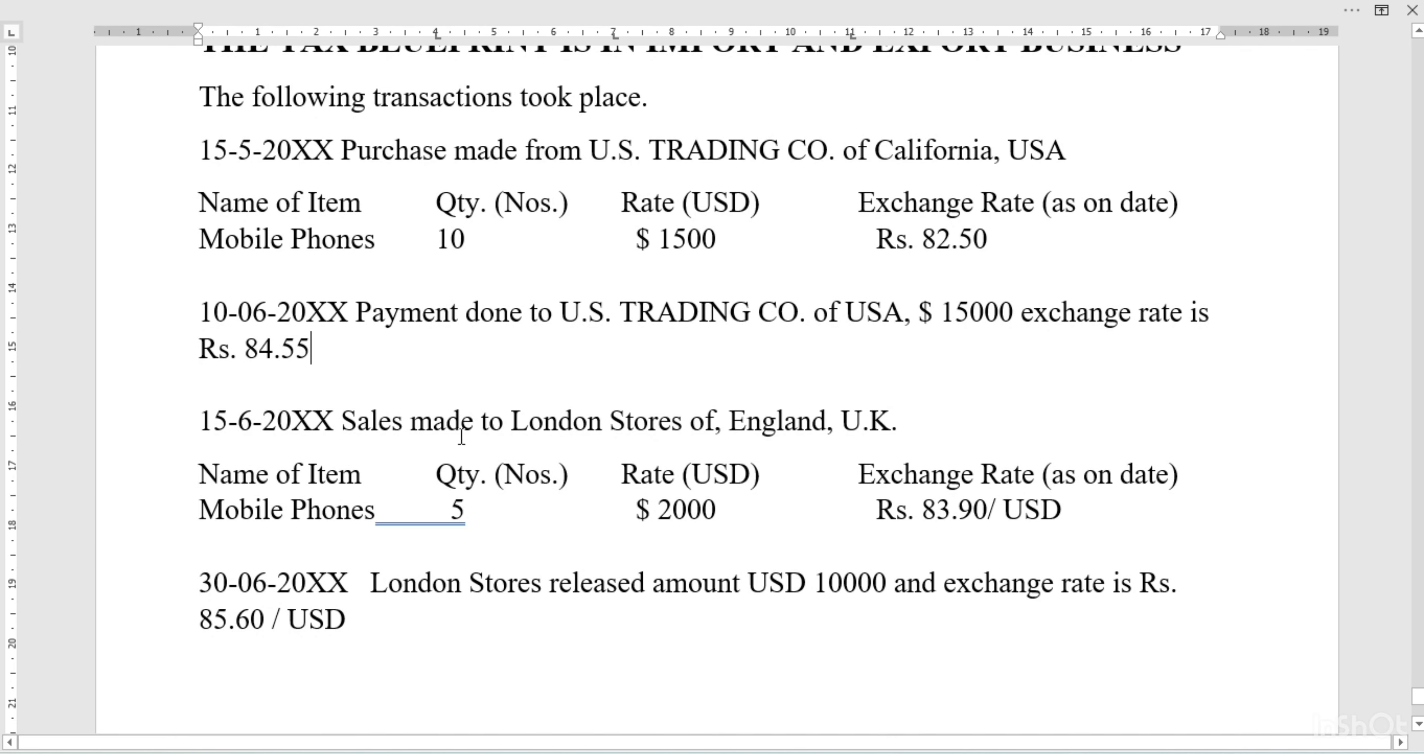
pyautogui.moveTo(510, 422); pyautogui.dragTo(691, 412)
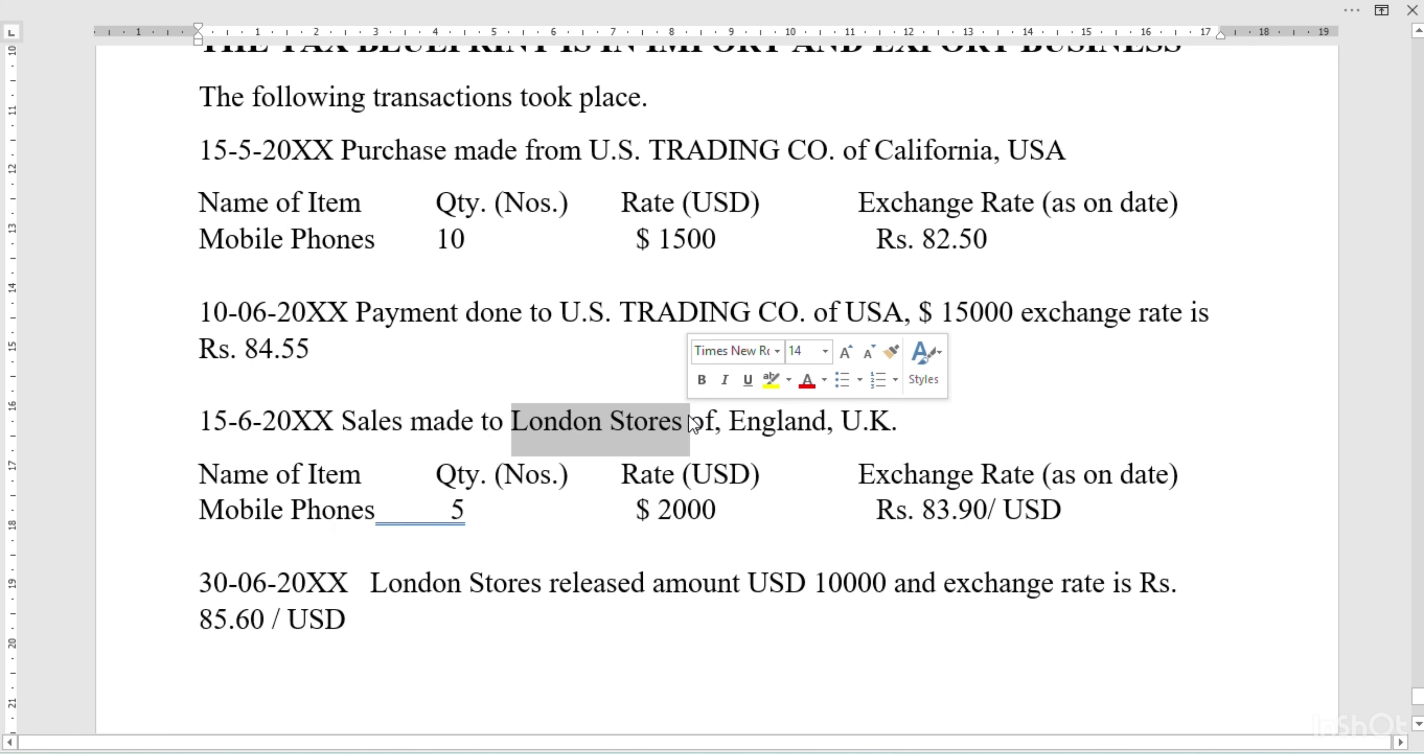
pyautogui.hotkey('shift', 'Left')
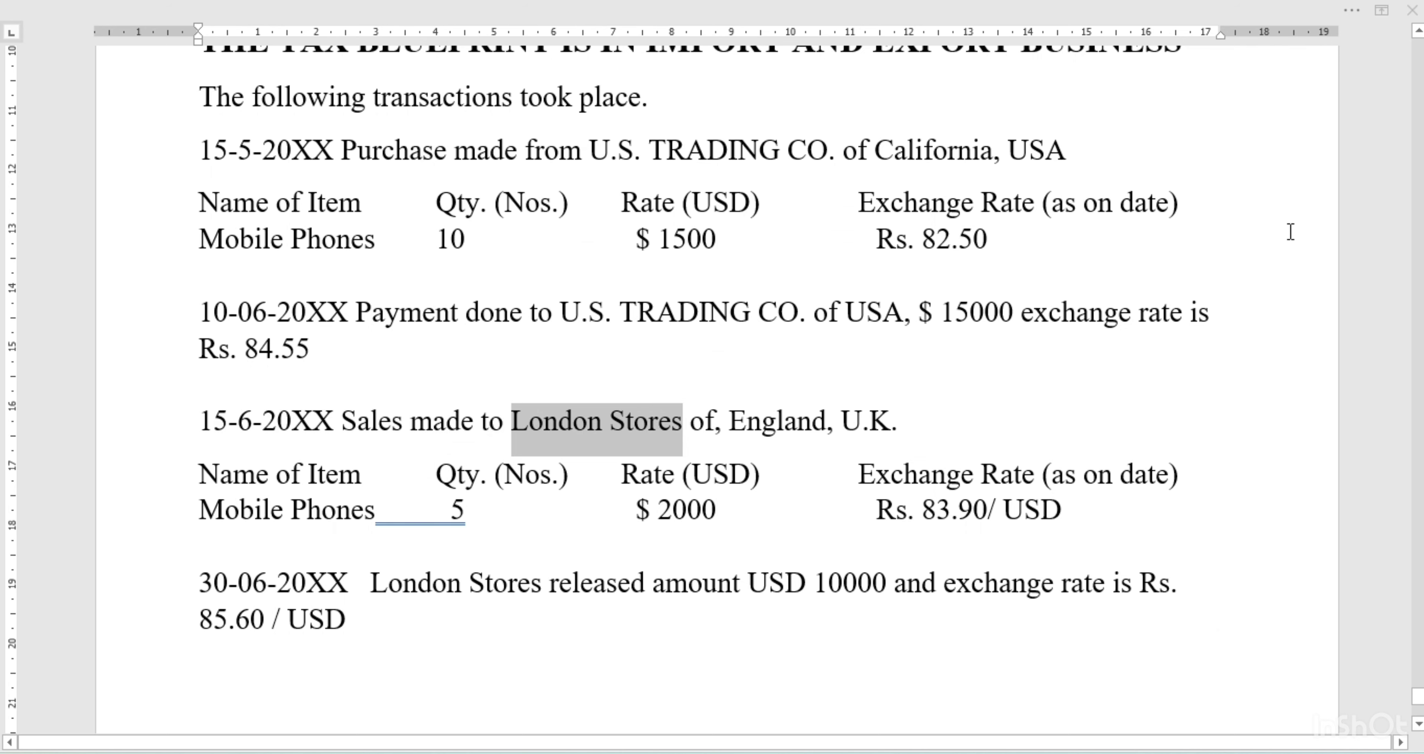
pyautogui.hotkey('alt', 'Tab')
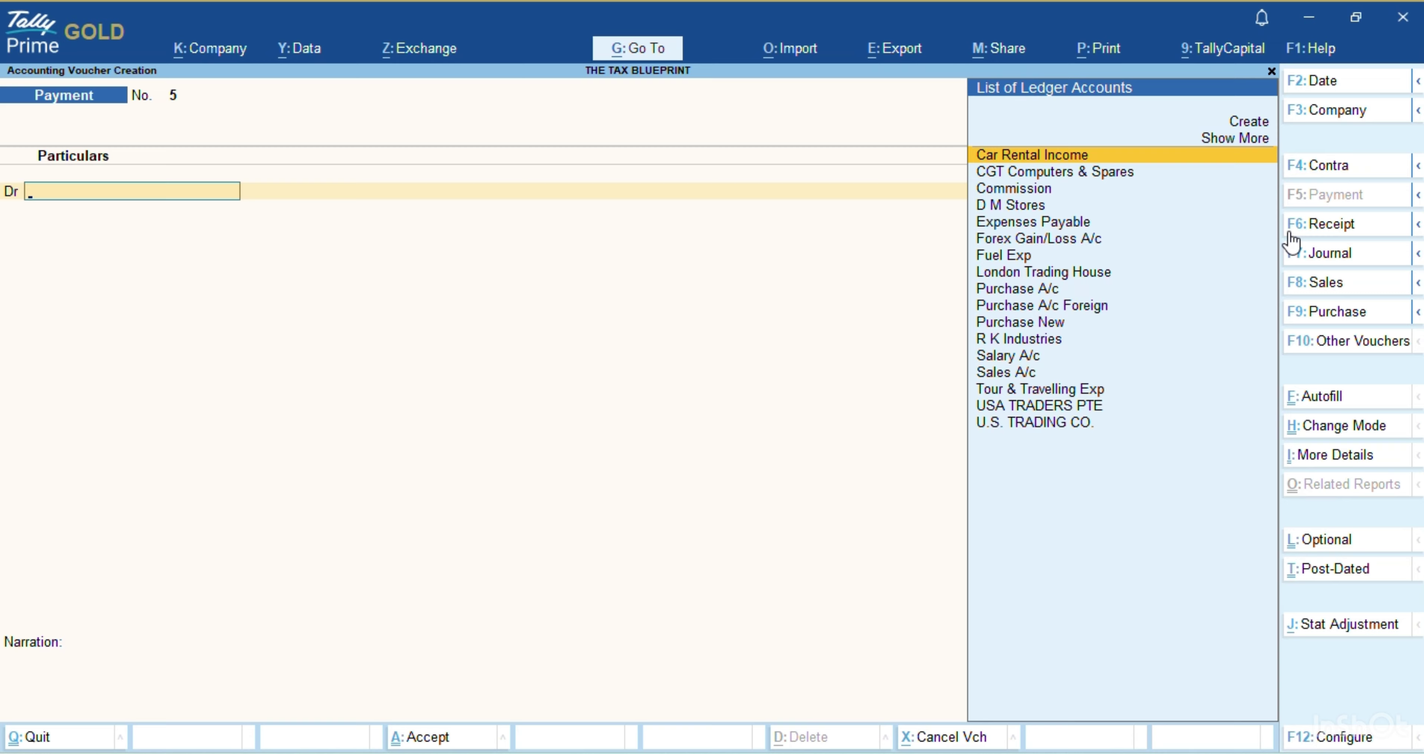
# Start a Sales voucher and set its date to 15.6, checking the Word document for the transaction details
pyautogui.press('F8')
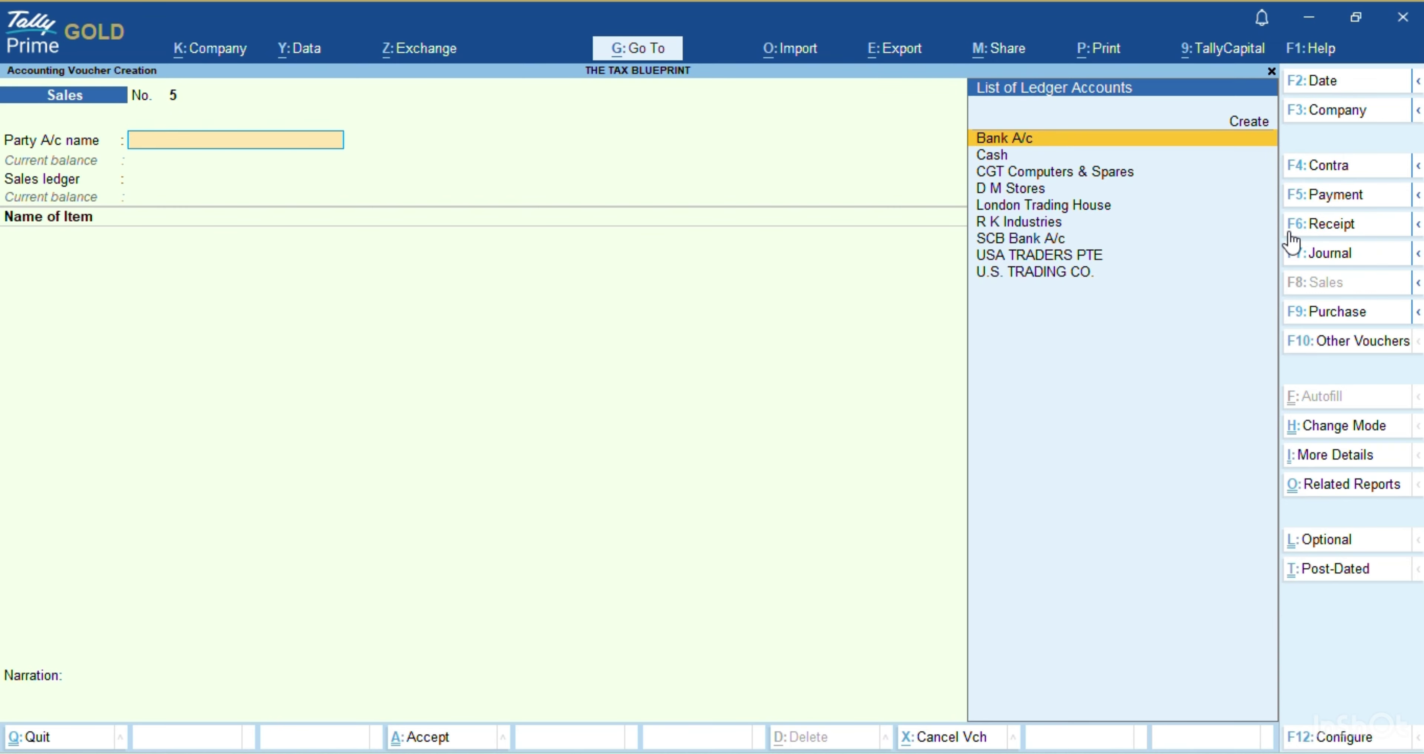
pyautogui.hotkey('alt', 'Tab')
pyautogui.hotkey('alt', 'Tab')
pyautogui.press('F2')
pyautogui.write('156.')
pyautogui.press('BackSpace')
pyautogui.press('BackSpace')
pyautogui.write('.6')
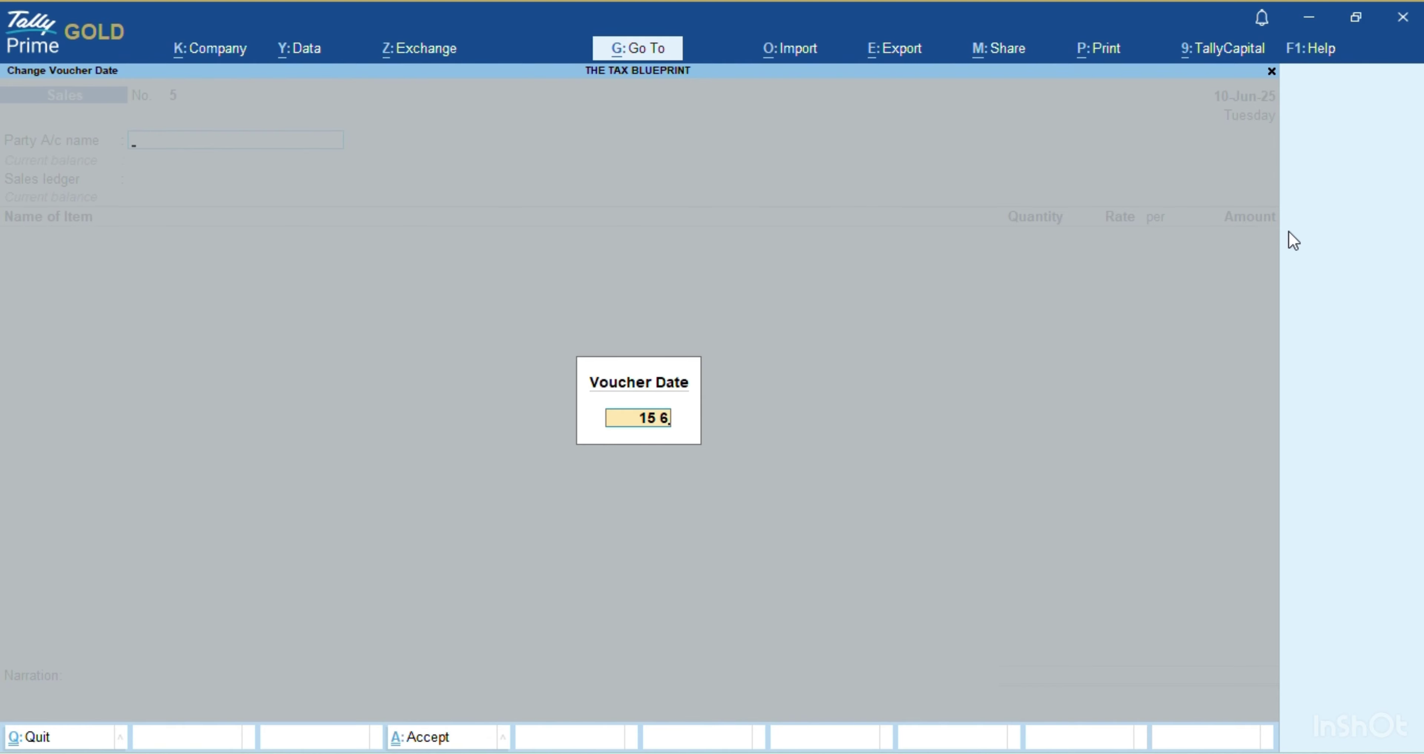
pyautogui.press('Return')
# Create a party ledger from the copied name London Stores and place it under Sundry Debtors
pyautogui.hotkey('alt', 'c')
pyautogui.hotkey('ctrl', 'alt', 'v')
pyautogui.press('Return')
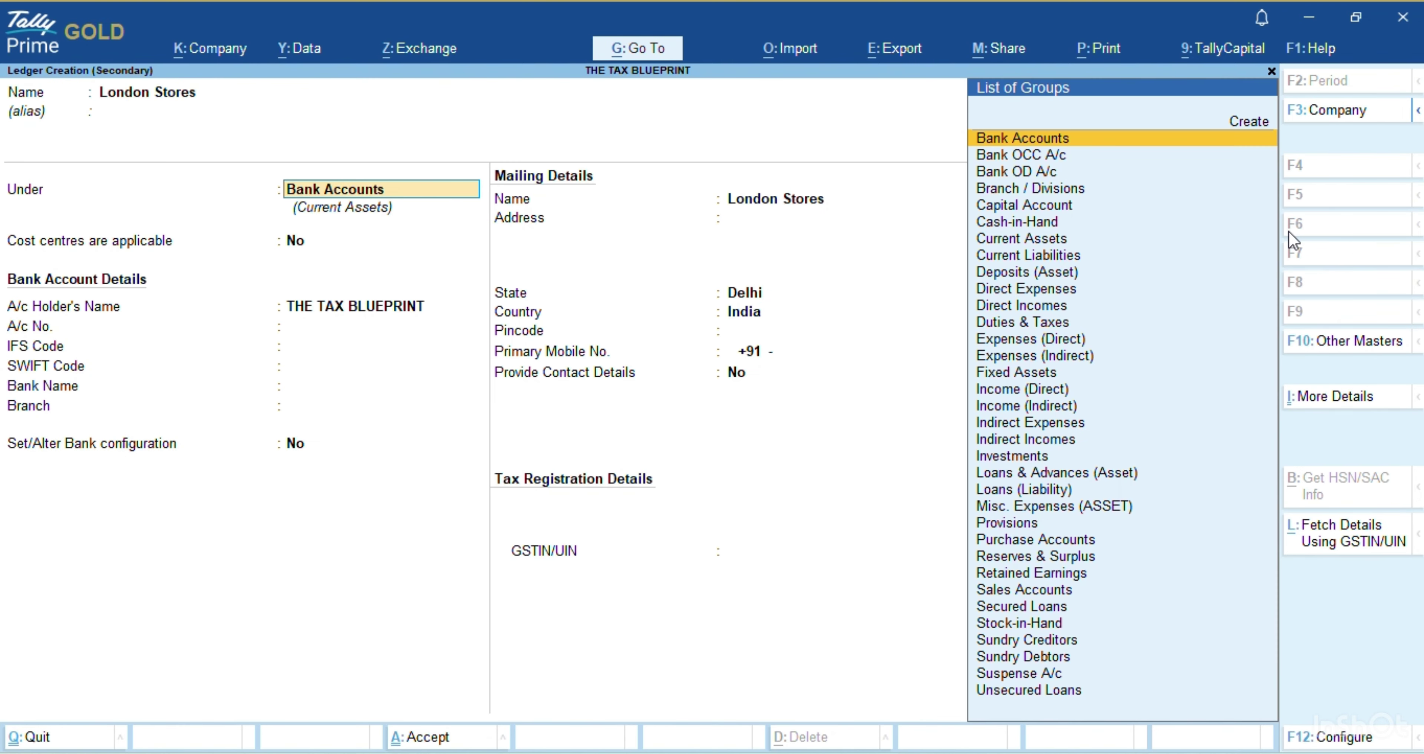
pyautogui.write('De')
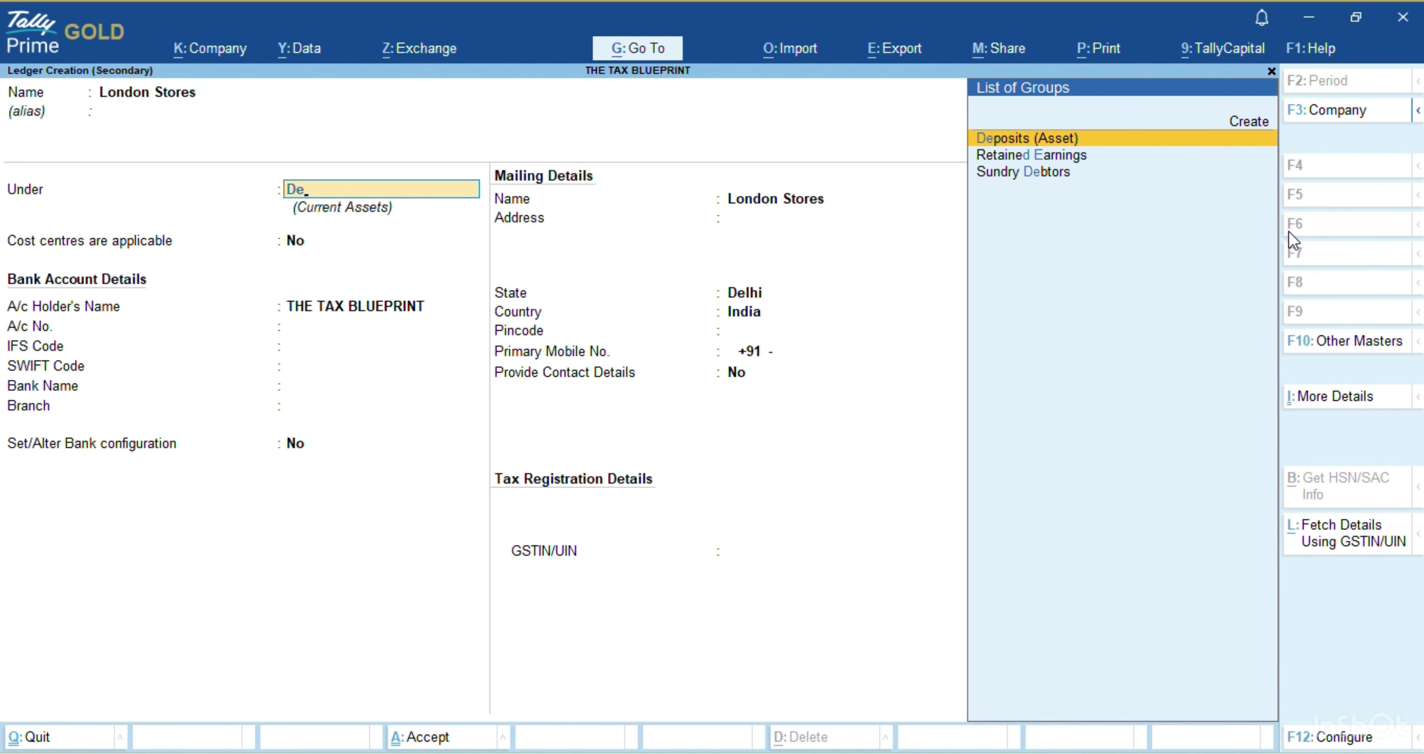
pyautogui.press('Down')
pyautogui.press('Down')
pyautogui.press('Return')
pyautogui.press('Return')
pyautogui.press('Return')
pyautogui.press('Return')
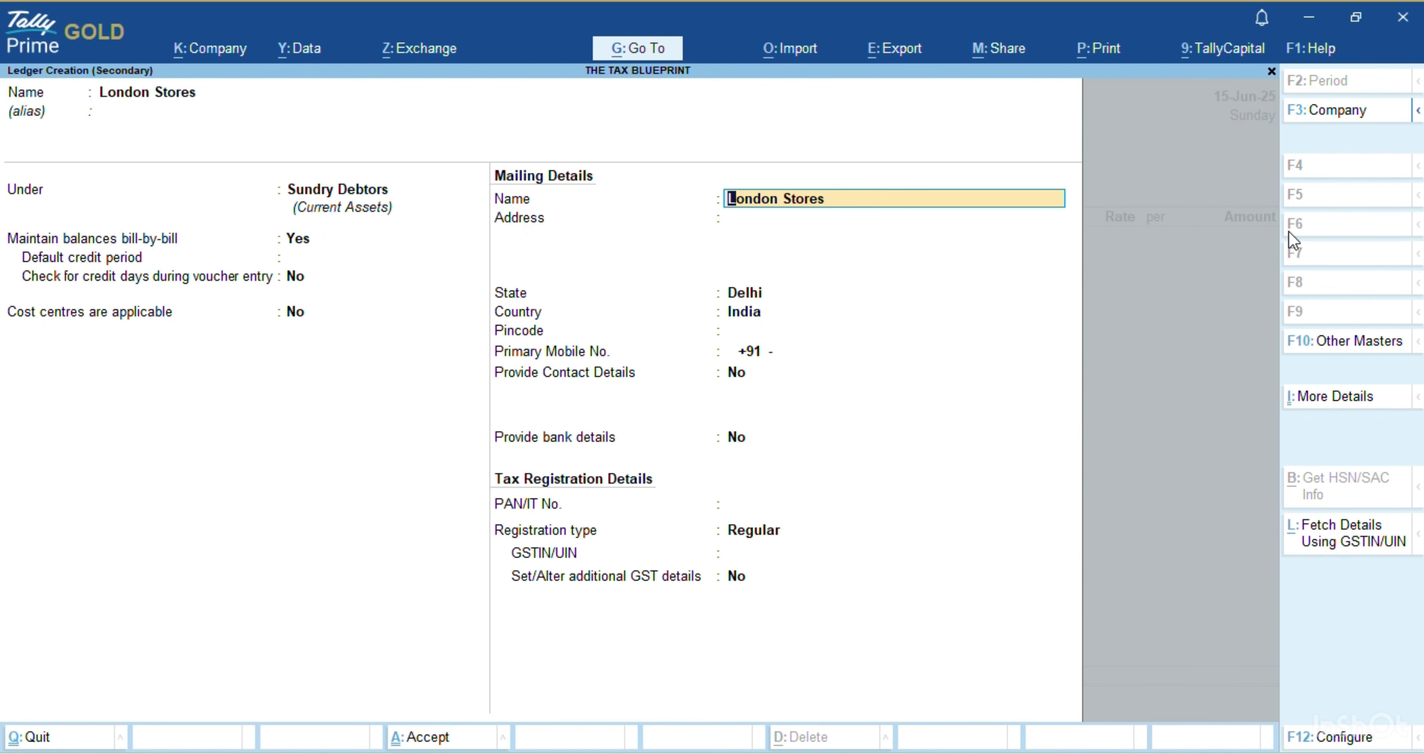
# Set the London Stores ledger's country to UK and region to England, save it, and accept the dispatch and party details
pyautogui.press('Return')
pyautogui.press('Return')
pyautogui.hotkey('ctrl', 'c')
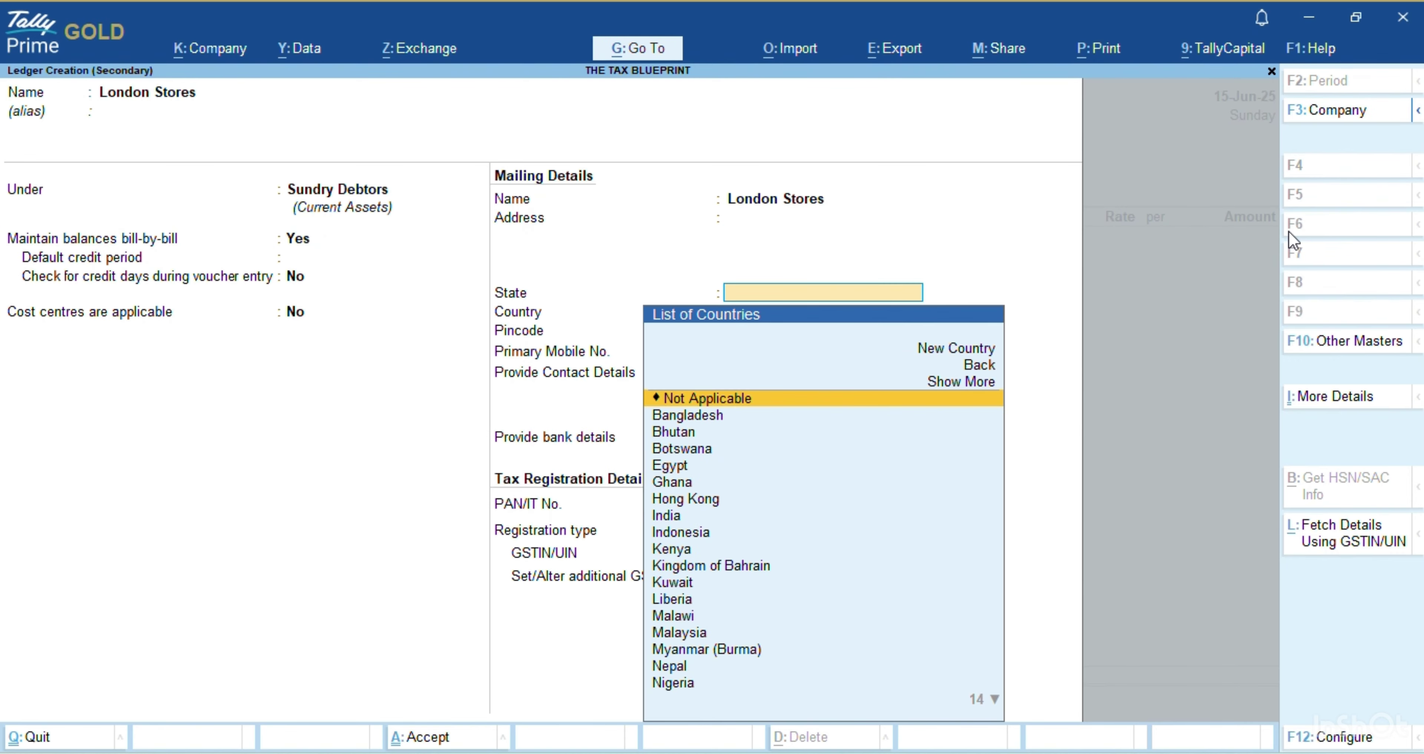
pyautogui.write('UK')
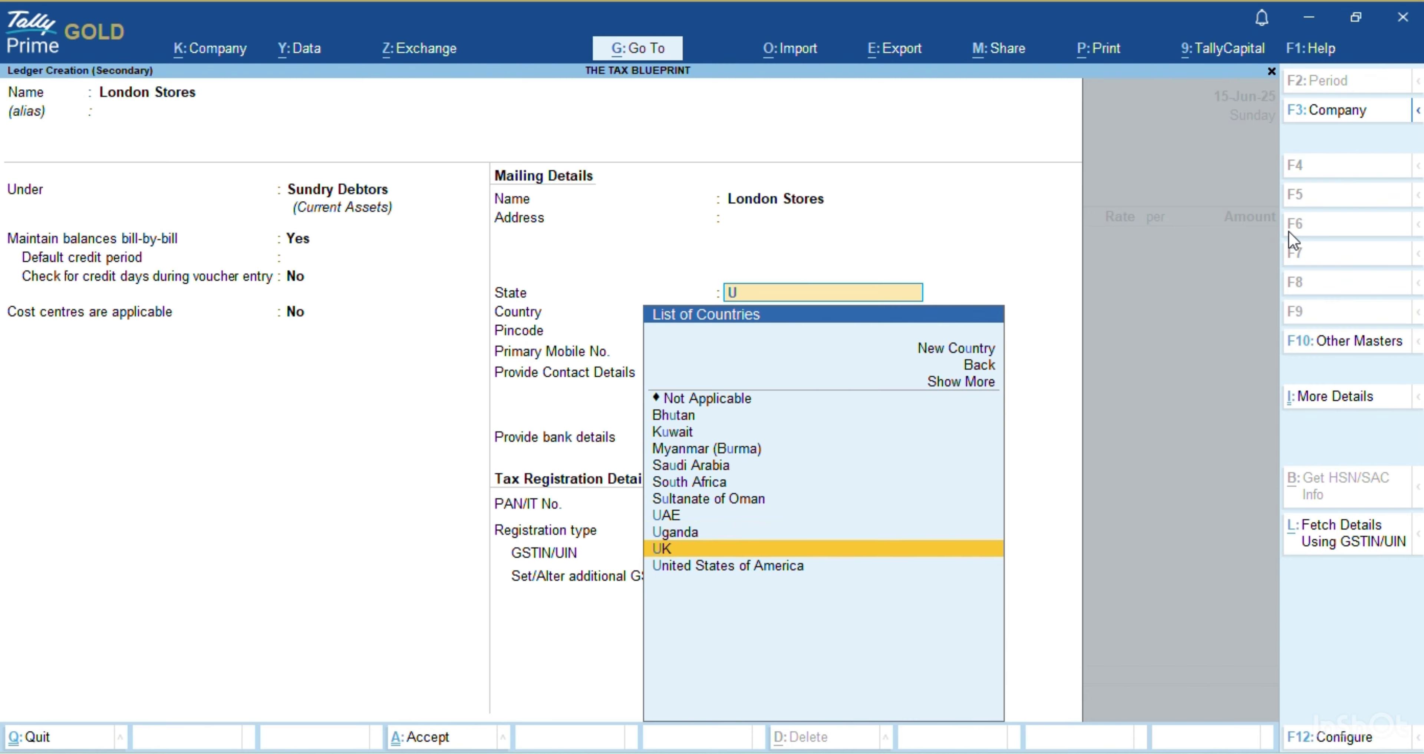
pyautogui.press('Return')
pyautogui.press('Down')
pyautogui.press('Return')
pyautogui.press('ctrl')
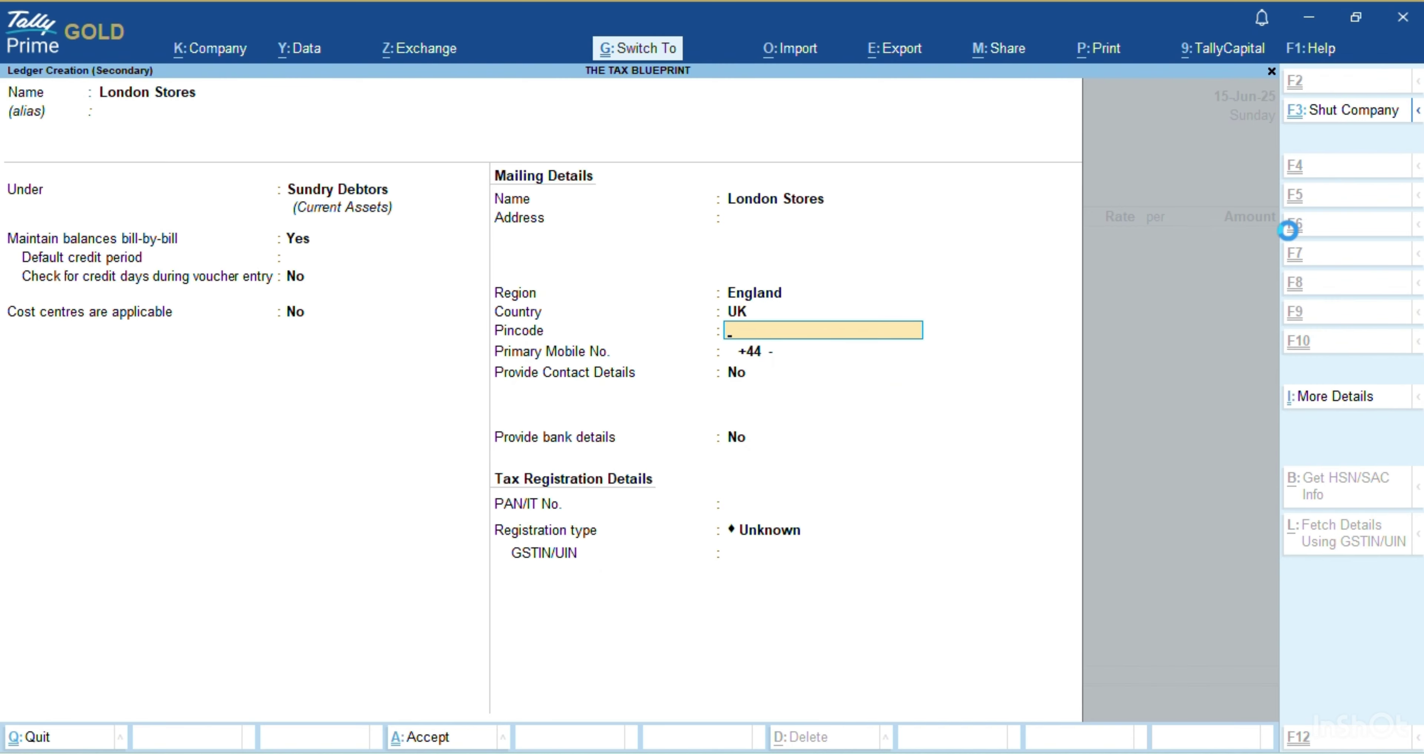
pyautogui.hotkey('ctrl', 'a')
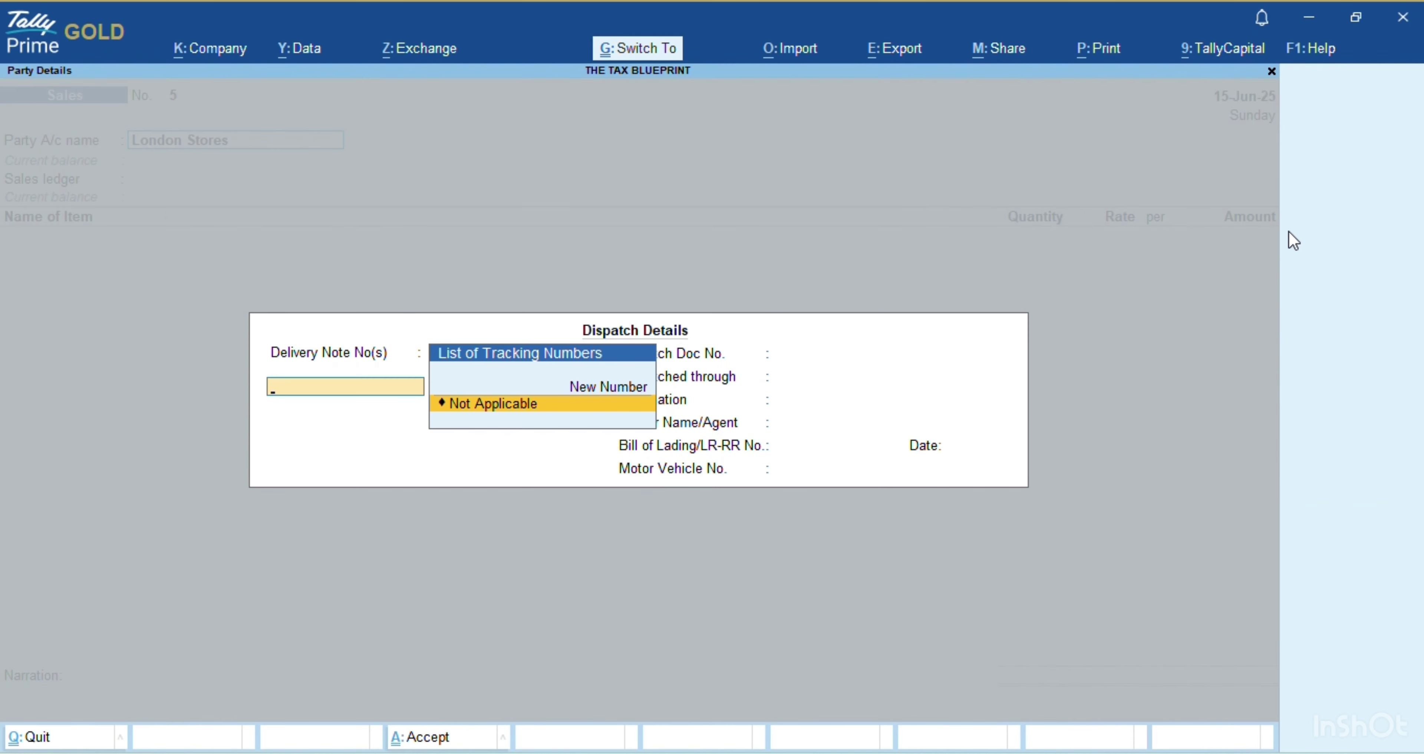
pyautogui.hotkey('ctrl', 'a')
pyautogui.hotkey('ctrl', 'a')
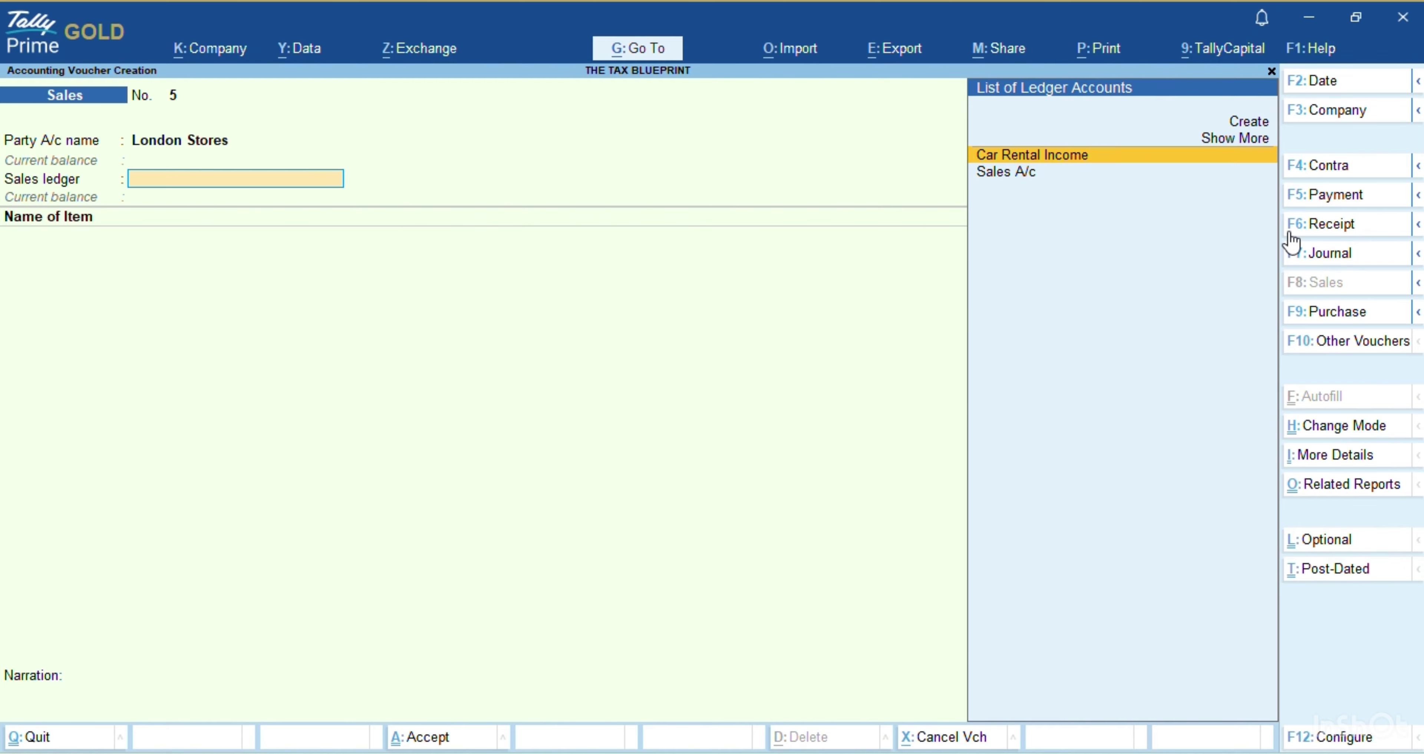
# Create a ledger named Sales A/c Foreign under Sales Accounts and use it as the sales ledger
pyautogui.hotkey('alt', 'c')
pyautogui.write('Sales')
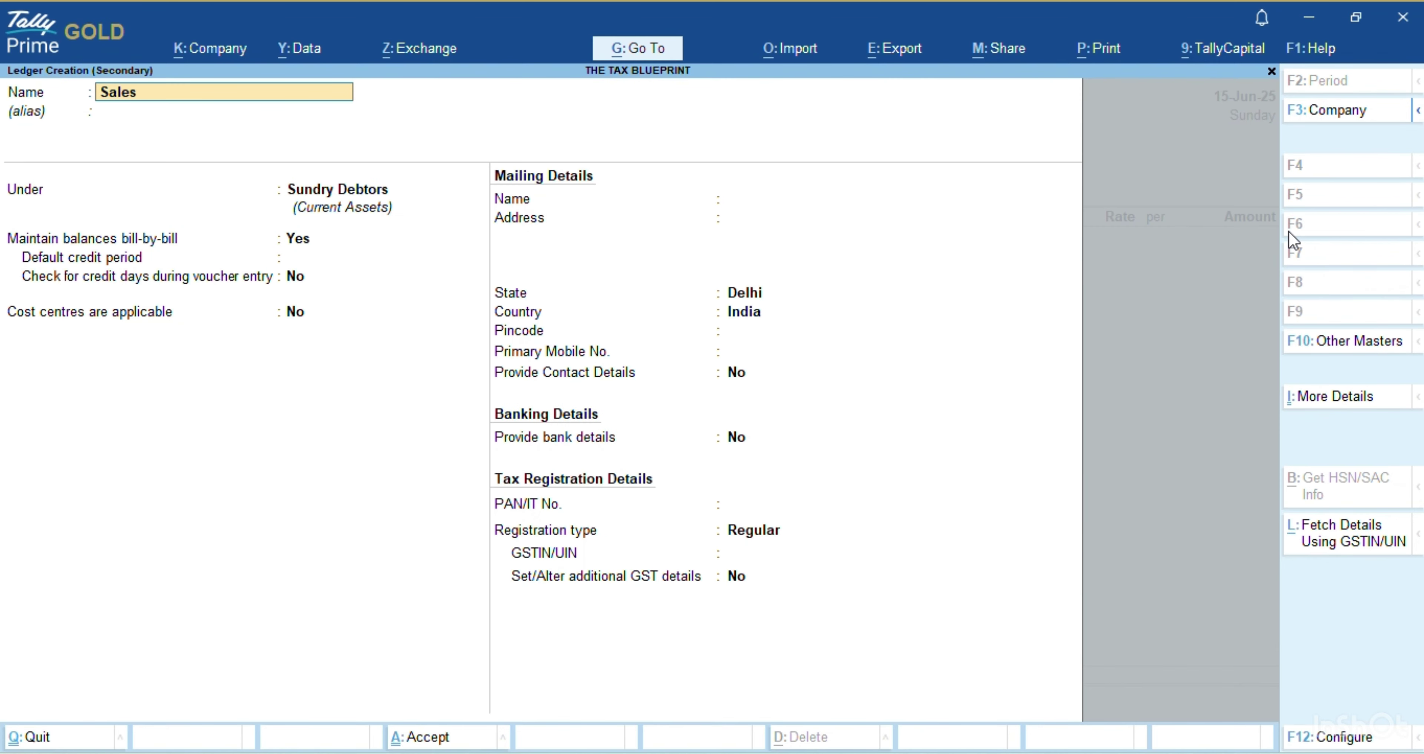
pyautogui.write(' A.c Foreign')
pyautogui.press('Return')
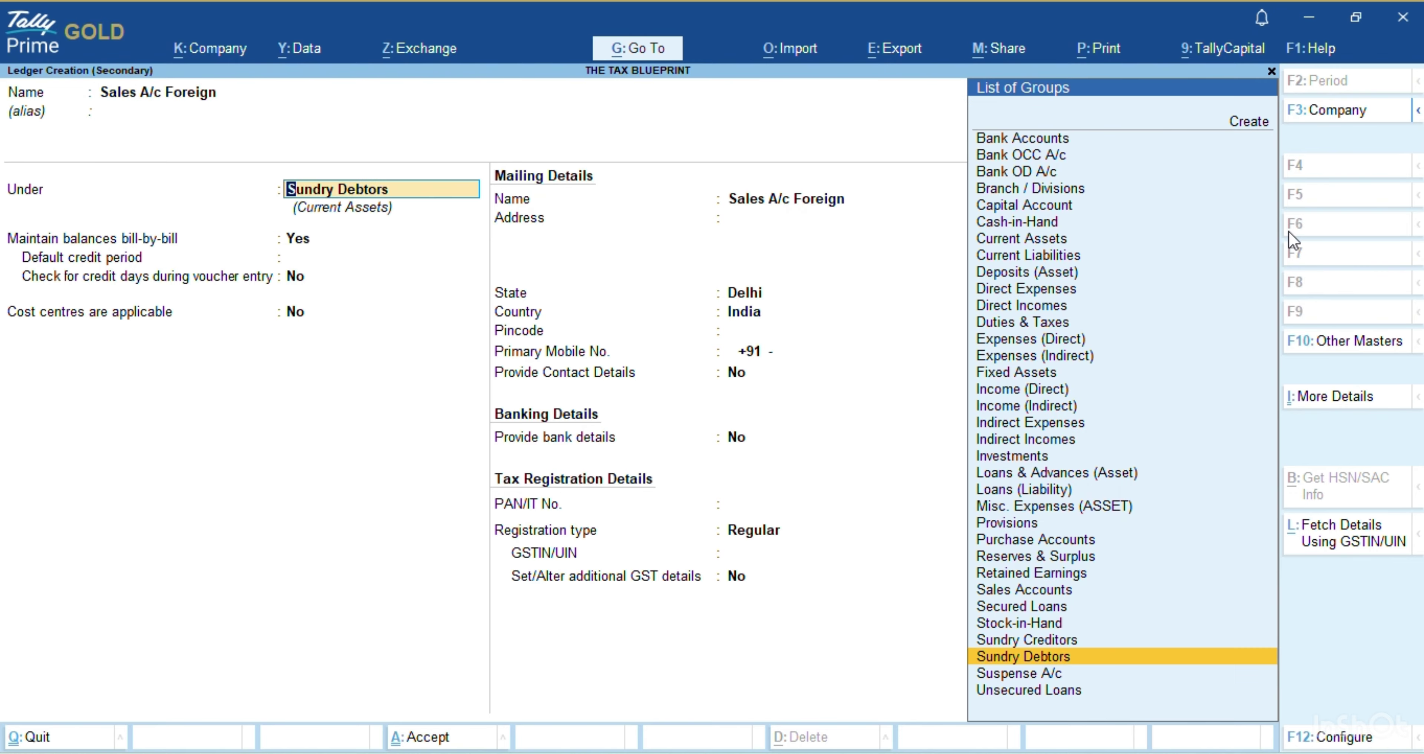
pyautogui.write('Sa')
pyautogui.press('Return')
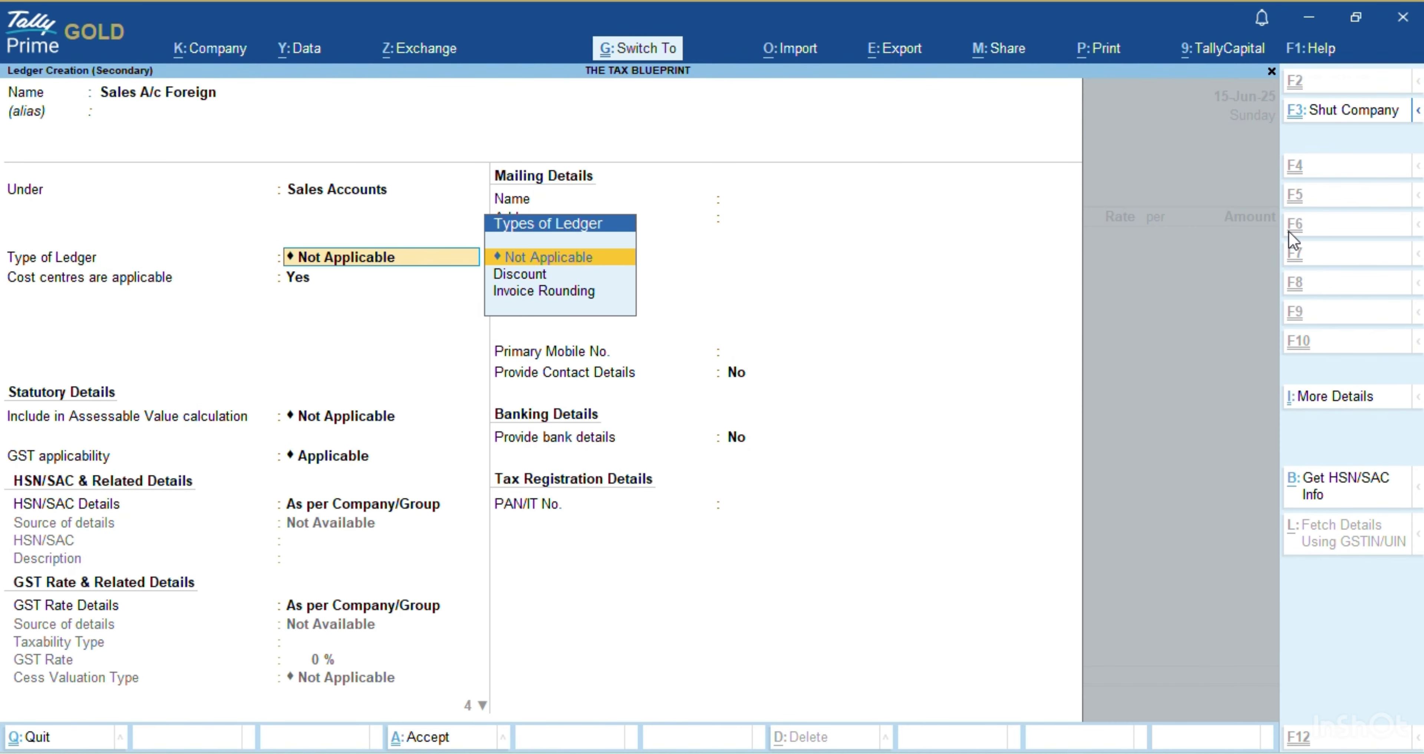
pyautogui.hotkey('ctrl', 'a')
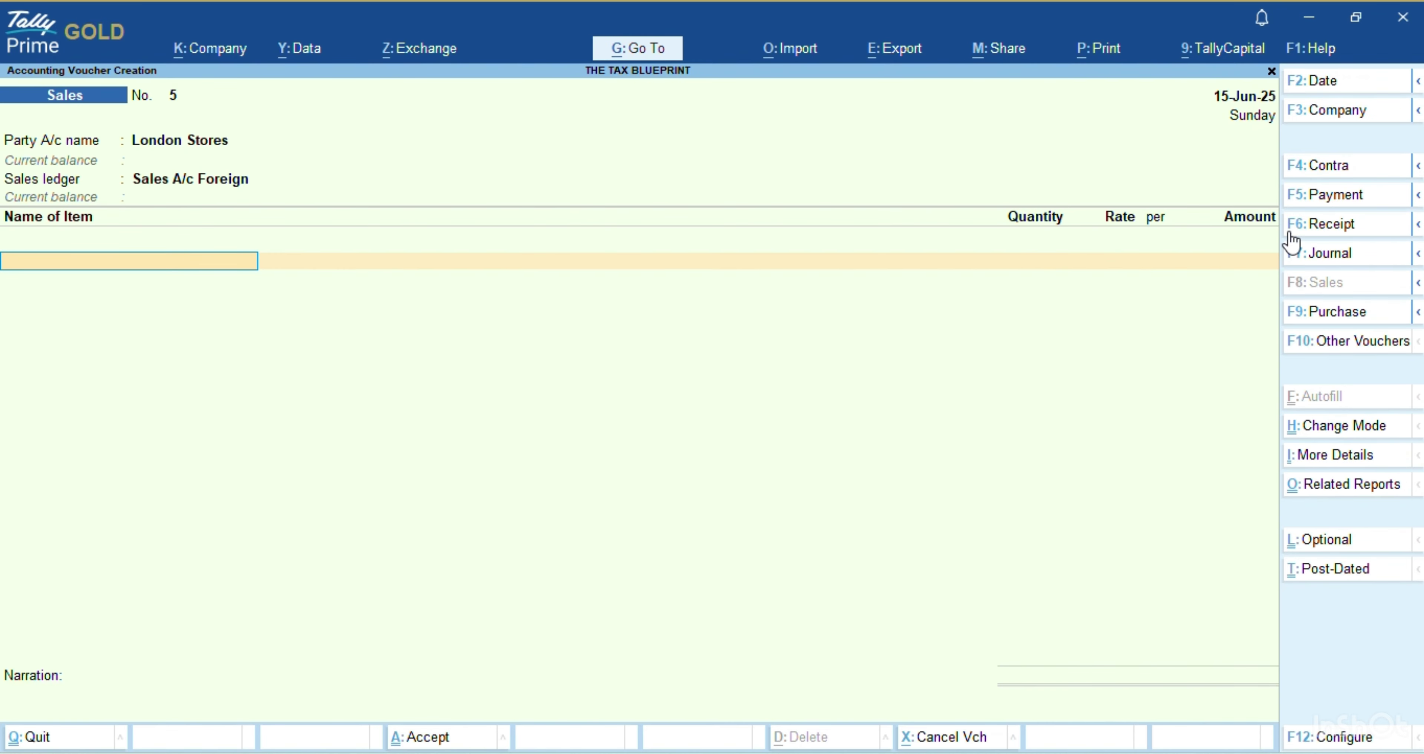
# Add the item Mobile Ph with tracking and order numbers Not Applicable, quantity 5 Nos and rate $2000
pyautogui.write('Mo')
pyautogui.press('Return')
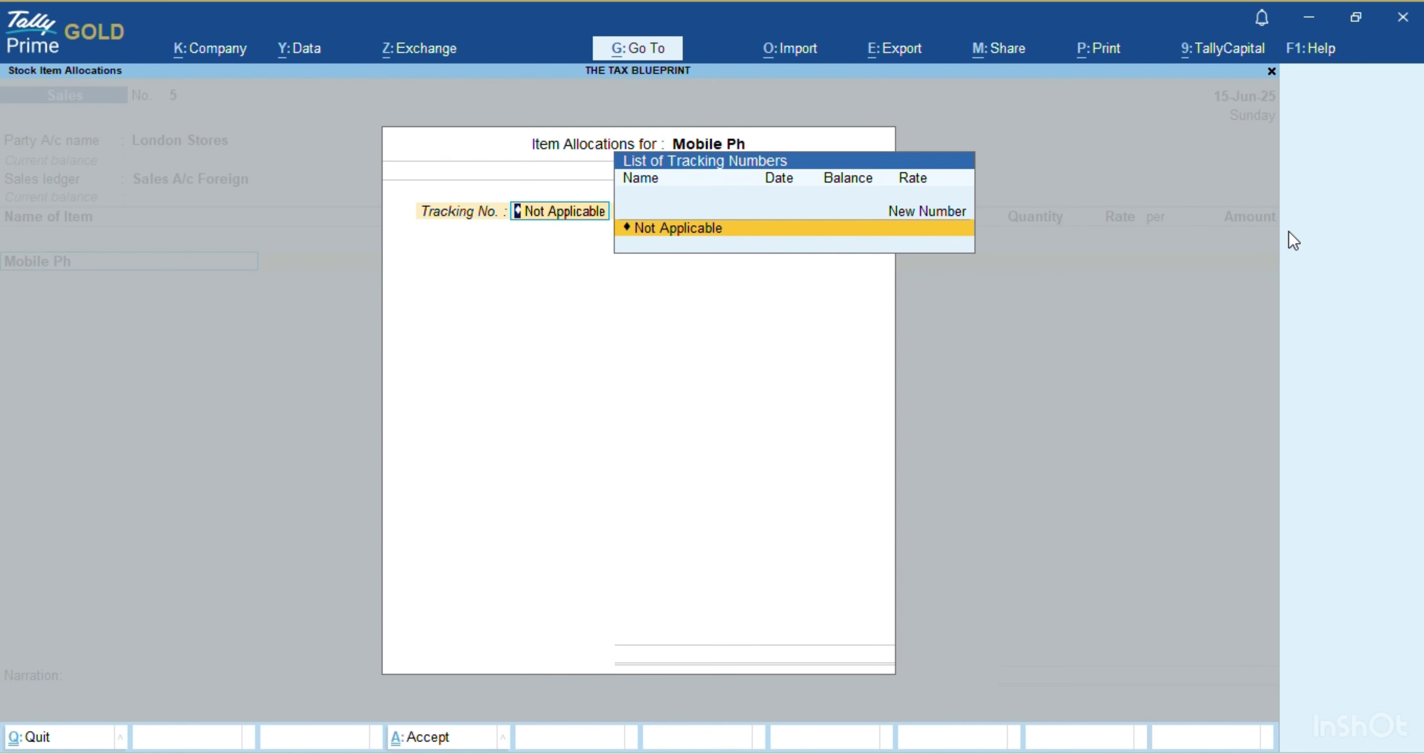
pyautogui.press('Return')
pyautogui.press('Return')
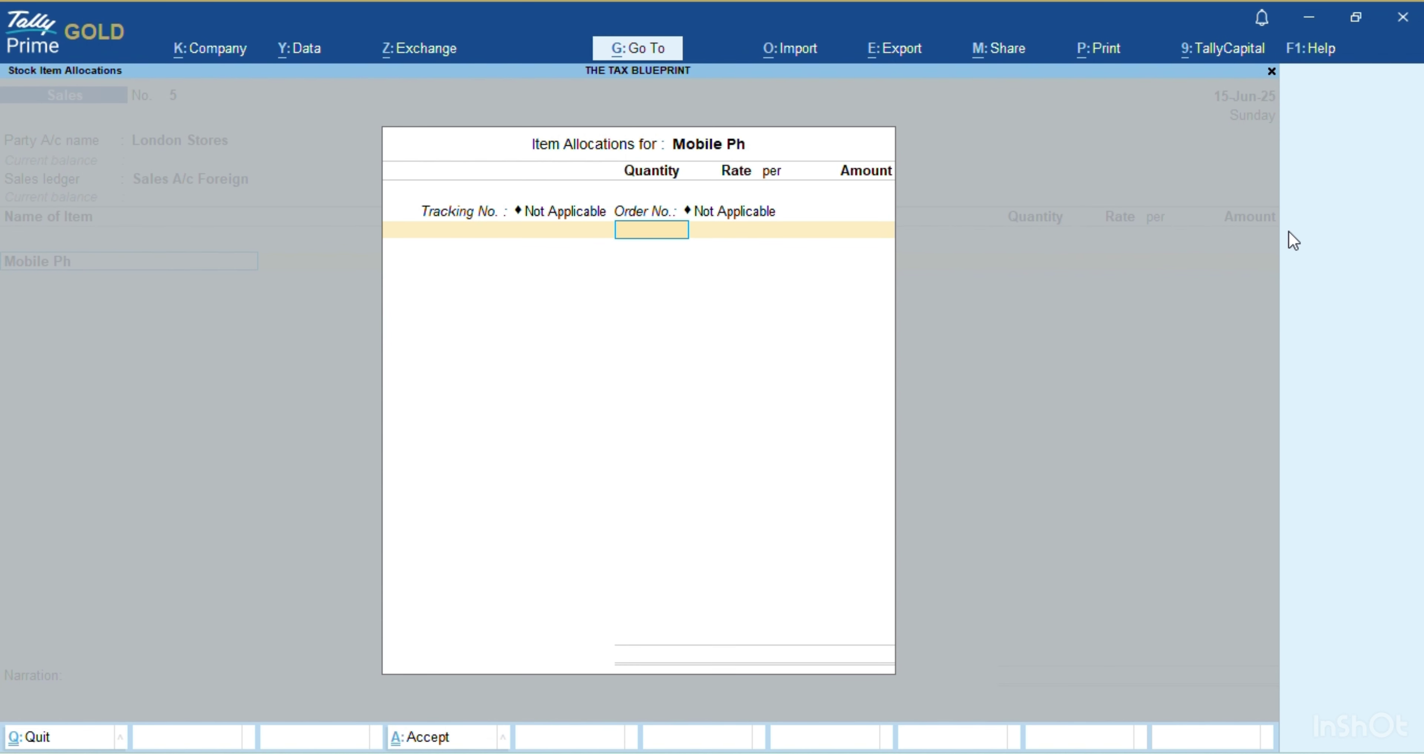
pyautogui.write('5')
pyautogui.press('Return')
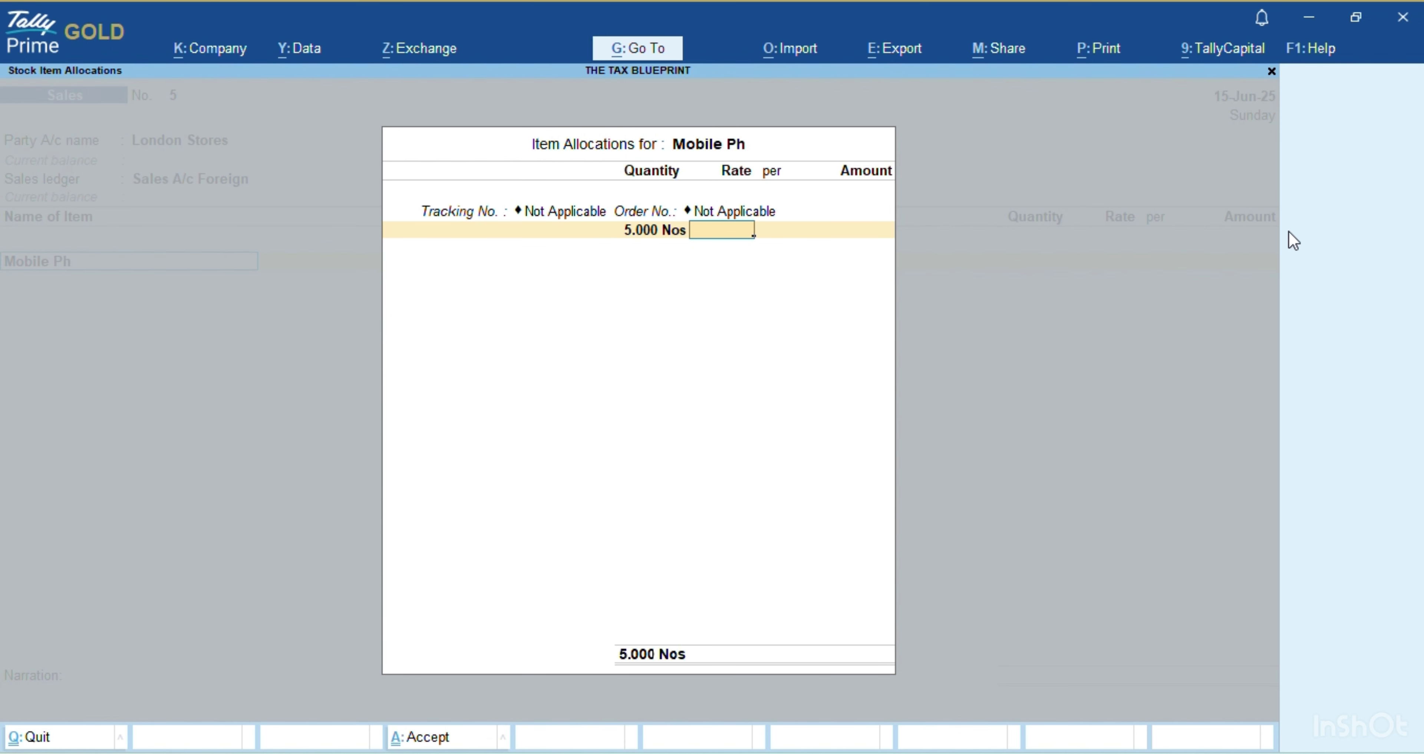
pyautogui.write('2000')
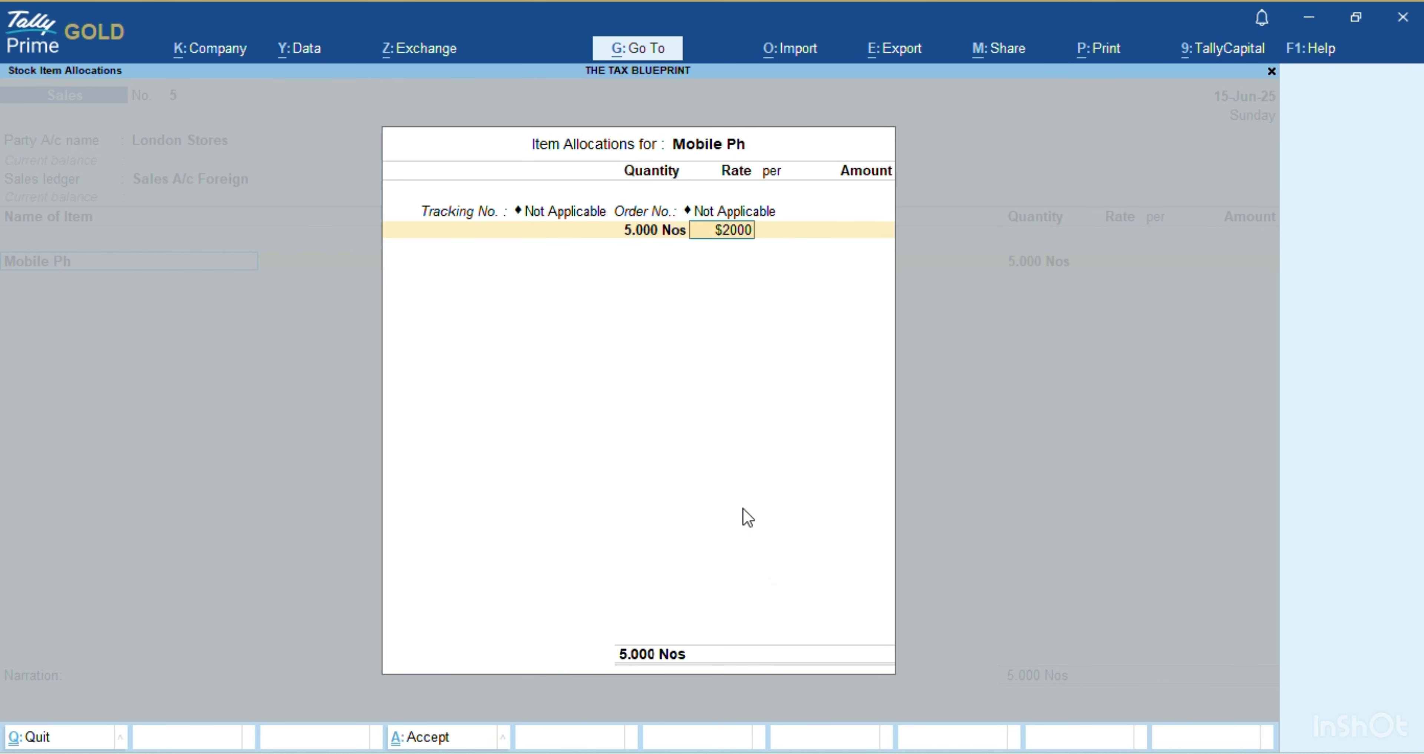
pyautogui.press('Return')
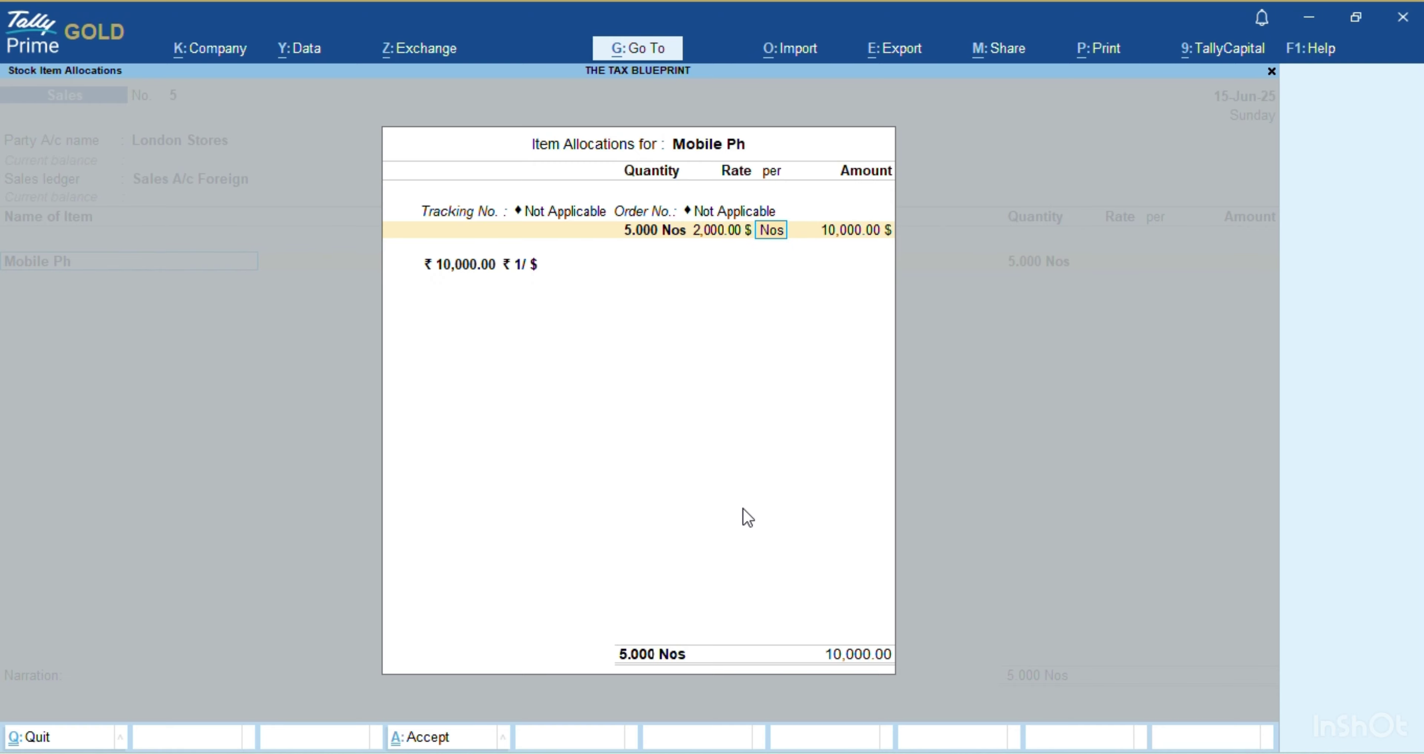
# Set the item's rate of exchange to ₹ 83.90/$ and accept the Mobile Ph amount
pyautogui.press('Return')
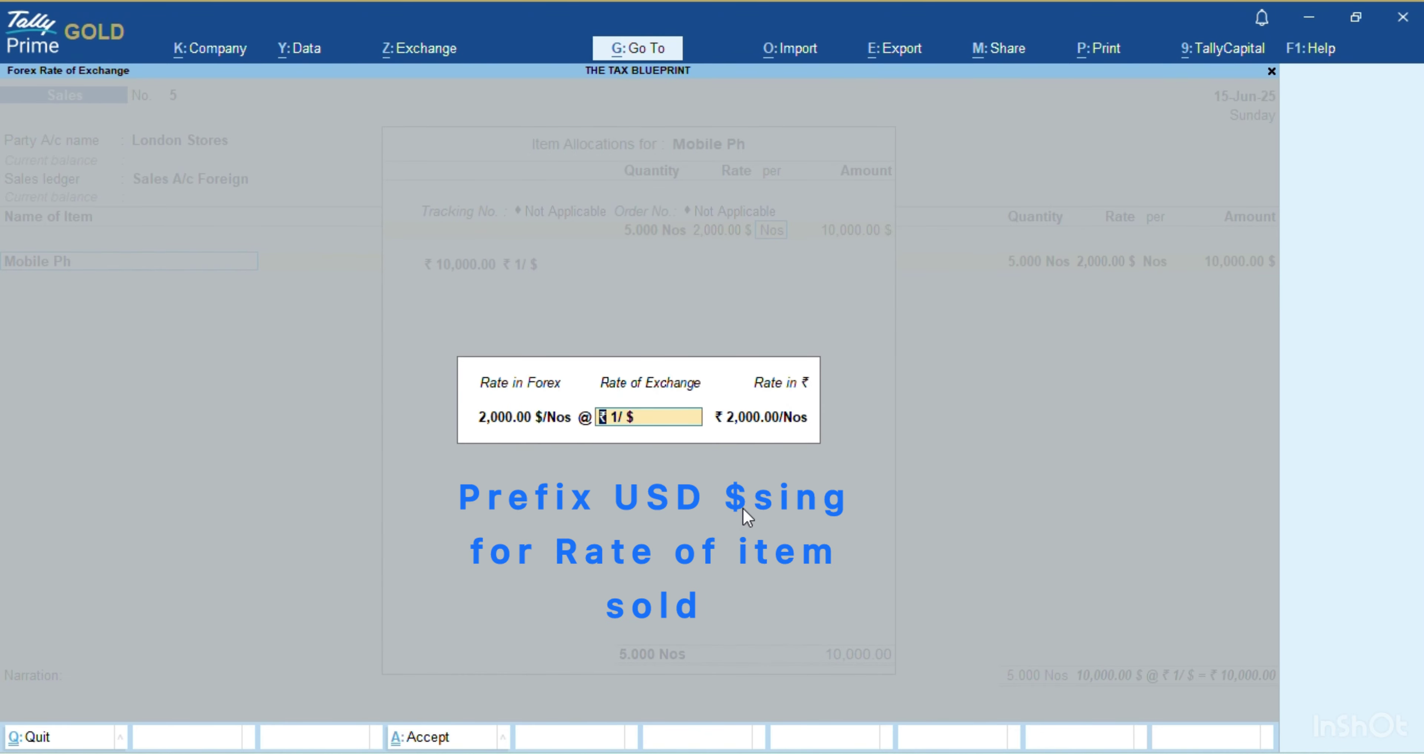
pyautogui.press('Return')
pyautogui.press('BackSpace')
pyautogui.press('Return')
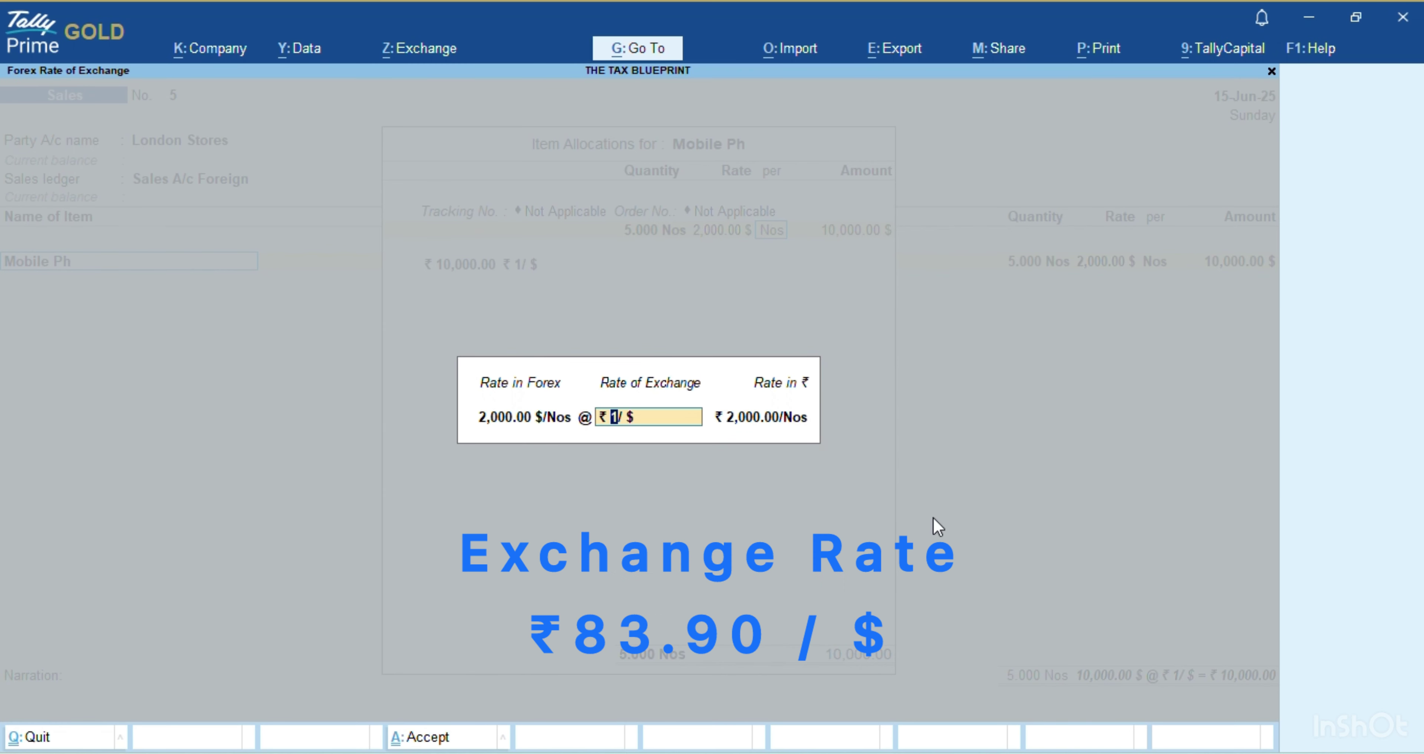
pyautogui.write('83.90/$')
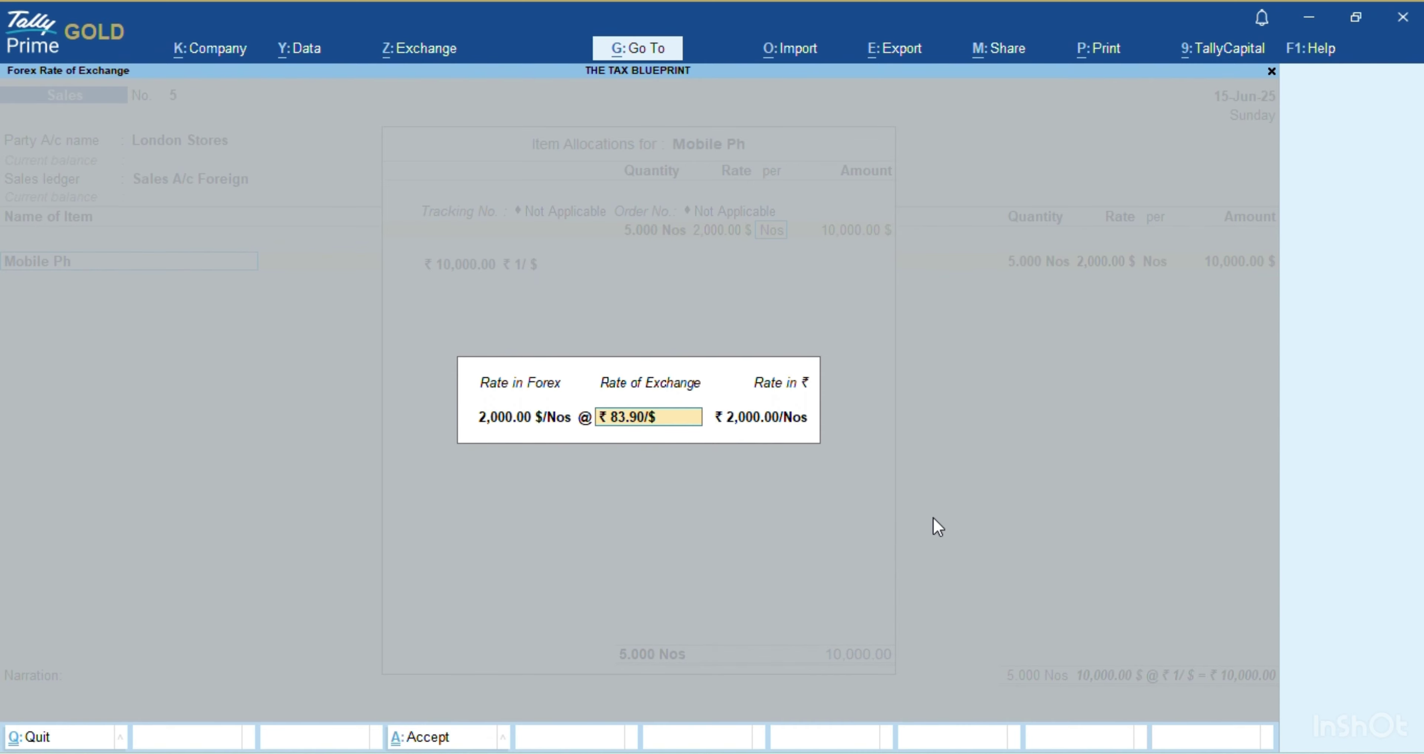
pyautogui.press('Return')
pyautogui.press('Return')
pyautogui.press('Return')
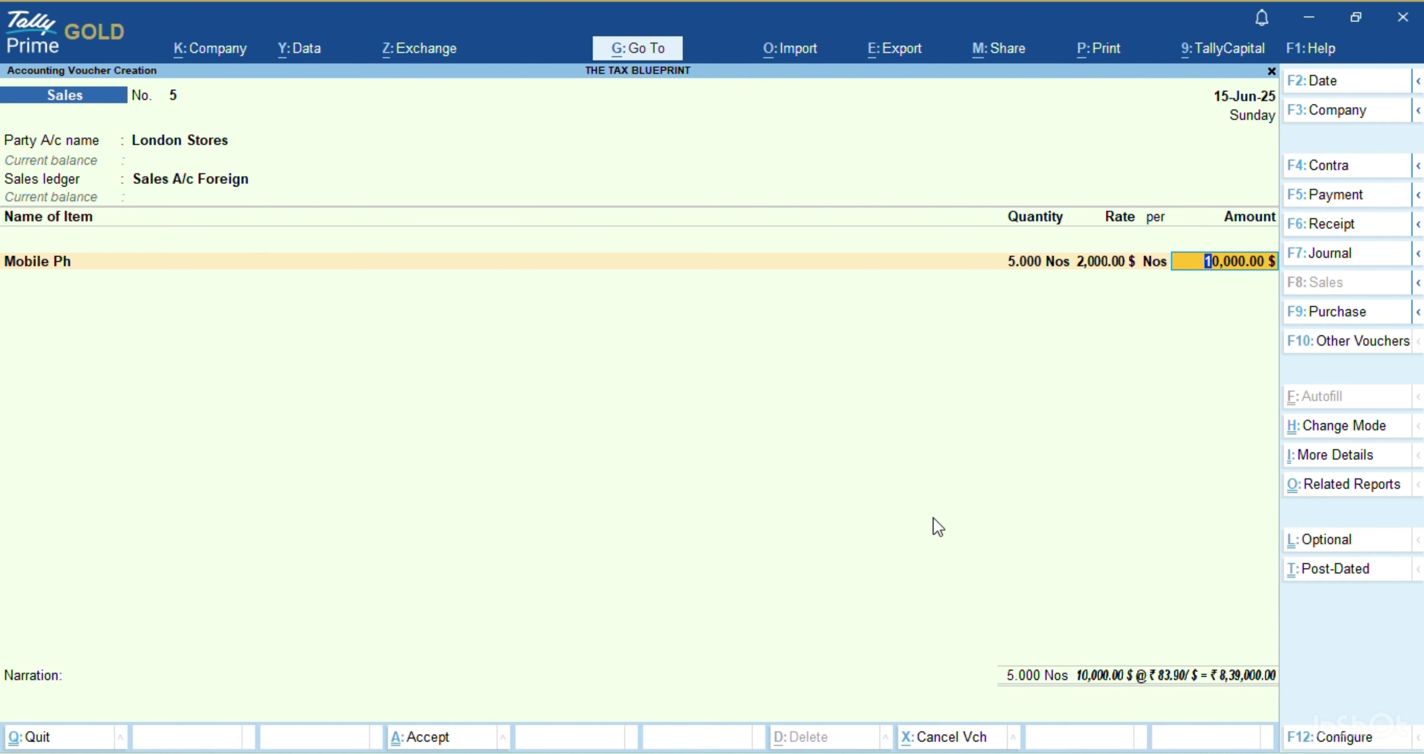
pyautogui.press('Return')
pyautogui.press('Return')
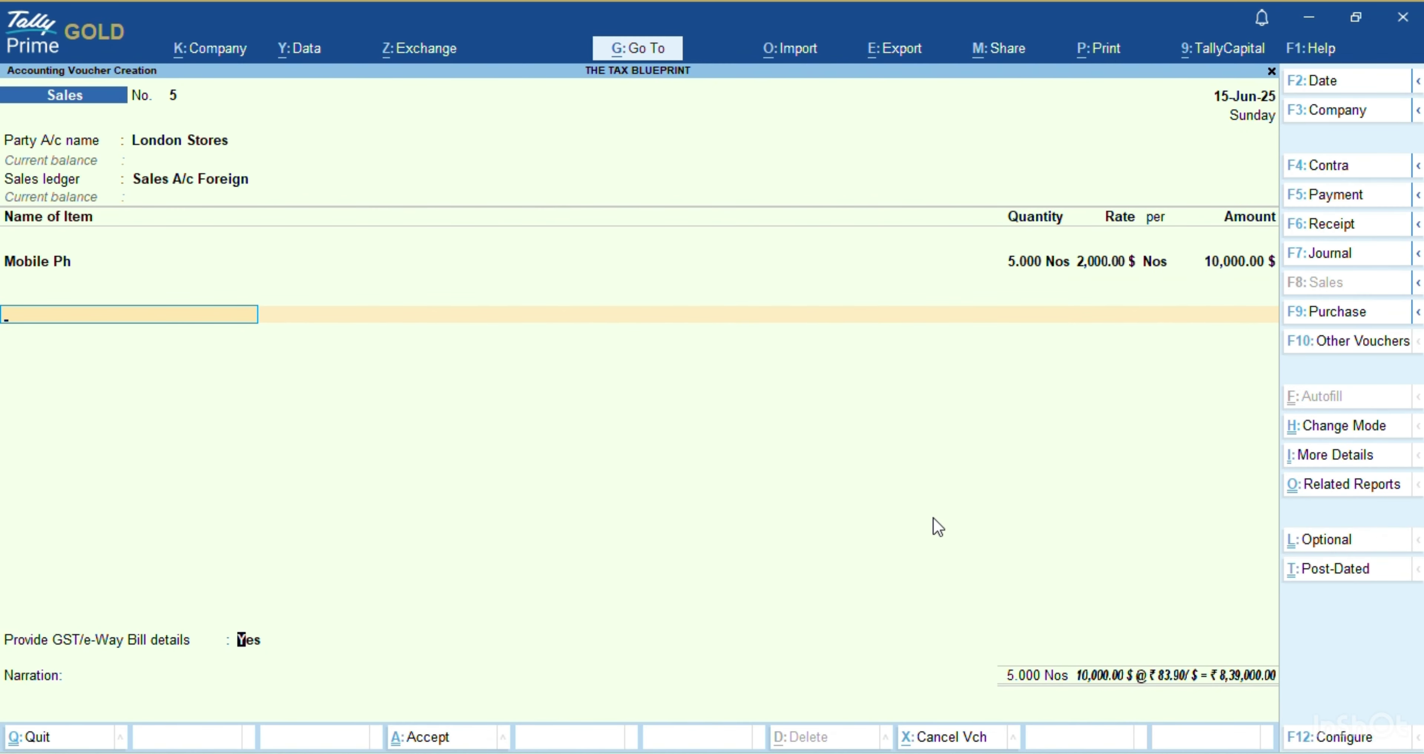
# End the item list and set Provide GST/e-Way Bill details to No
pyautogui.press('Return')
pyautogui.press('Down')
pyautogui.press('Return')
pyautogui.press('Return')
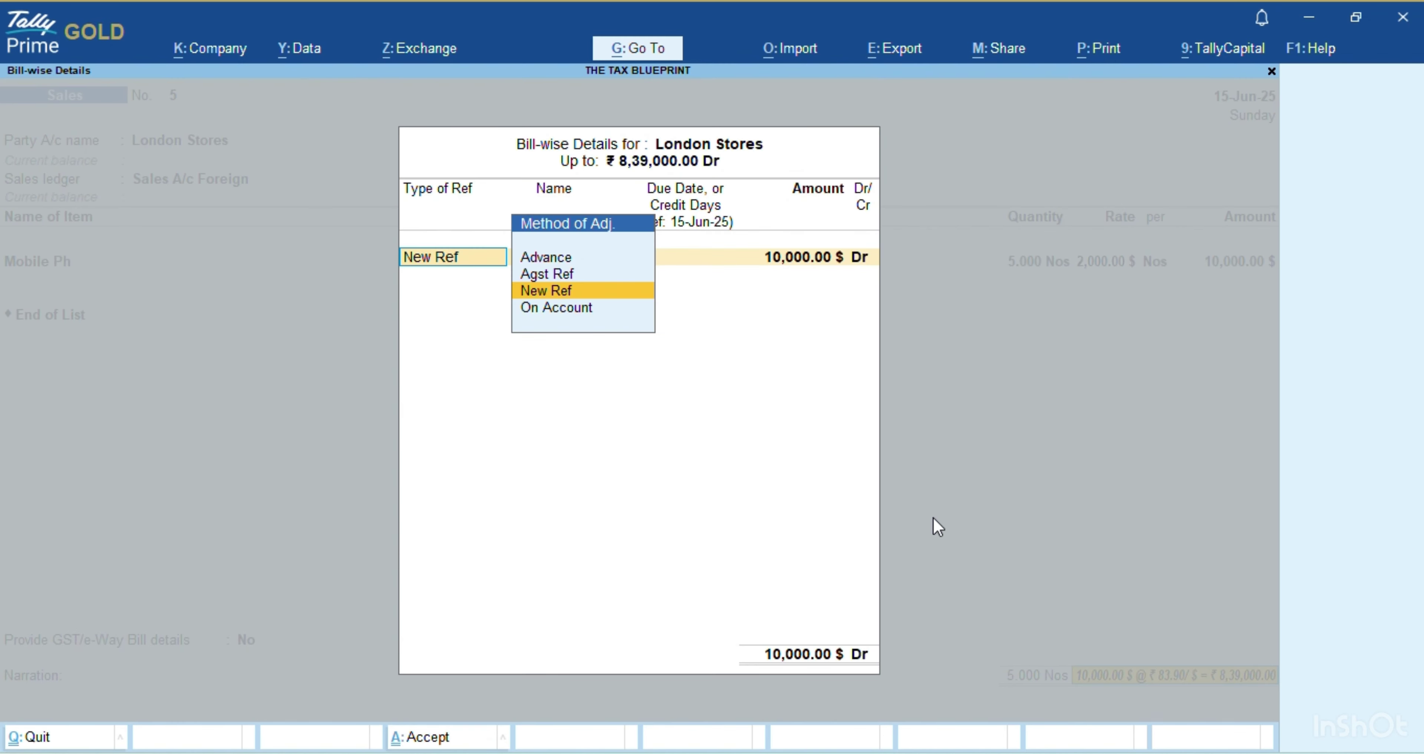
# Allocate the full $10,000 sale to London Stores as a New Ref bill and accept the bill-wise details
pyautogui.press('Return')
pyautogui.press('Return')
pyautogui.press('Return')
pyautogui.press('Return')
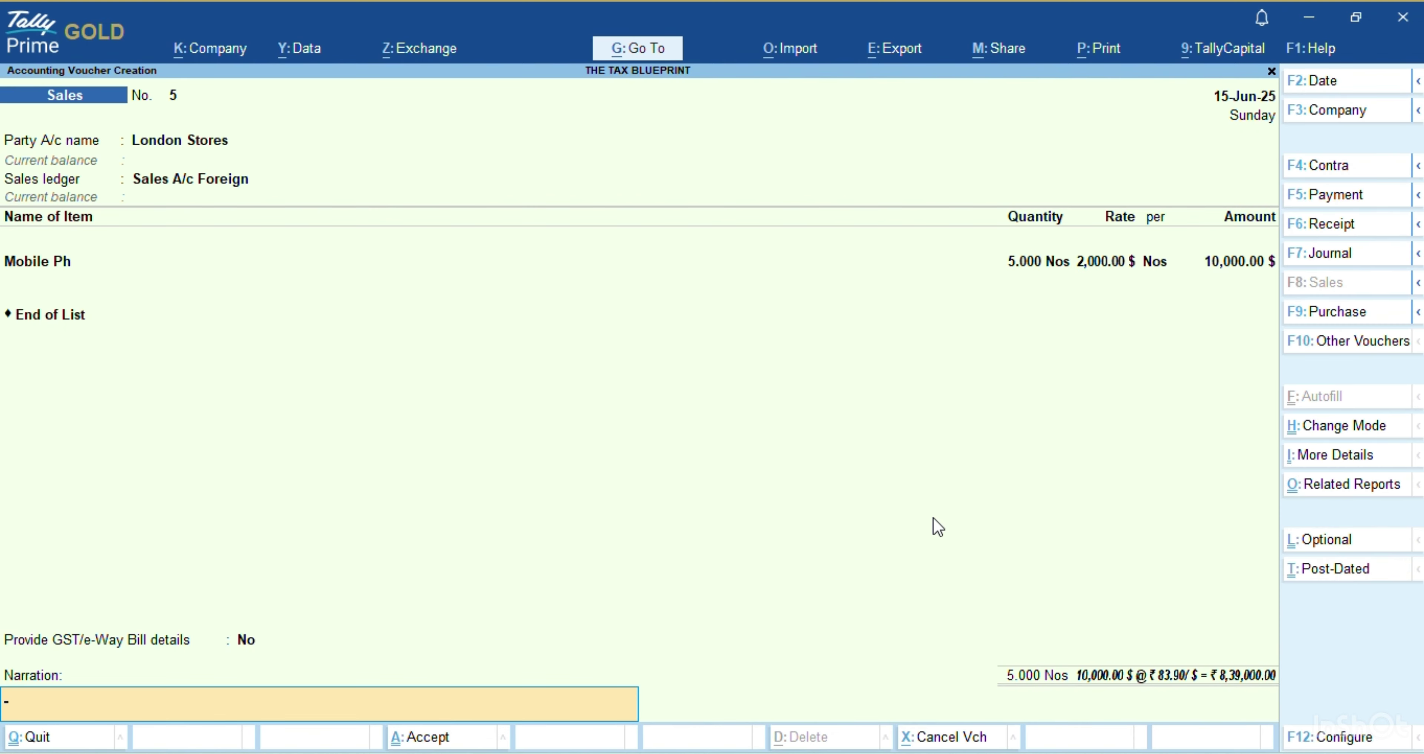
# Enter the narration "By bill no 01" and save the sales voucher without sending details for e-Way Bill generation
pyautogui.write('By bill no 01')
pyautogui.press('Return')
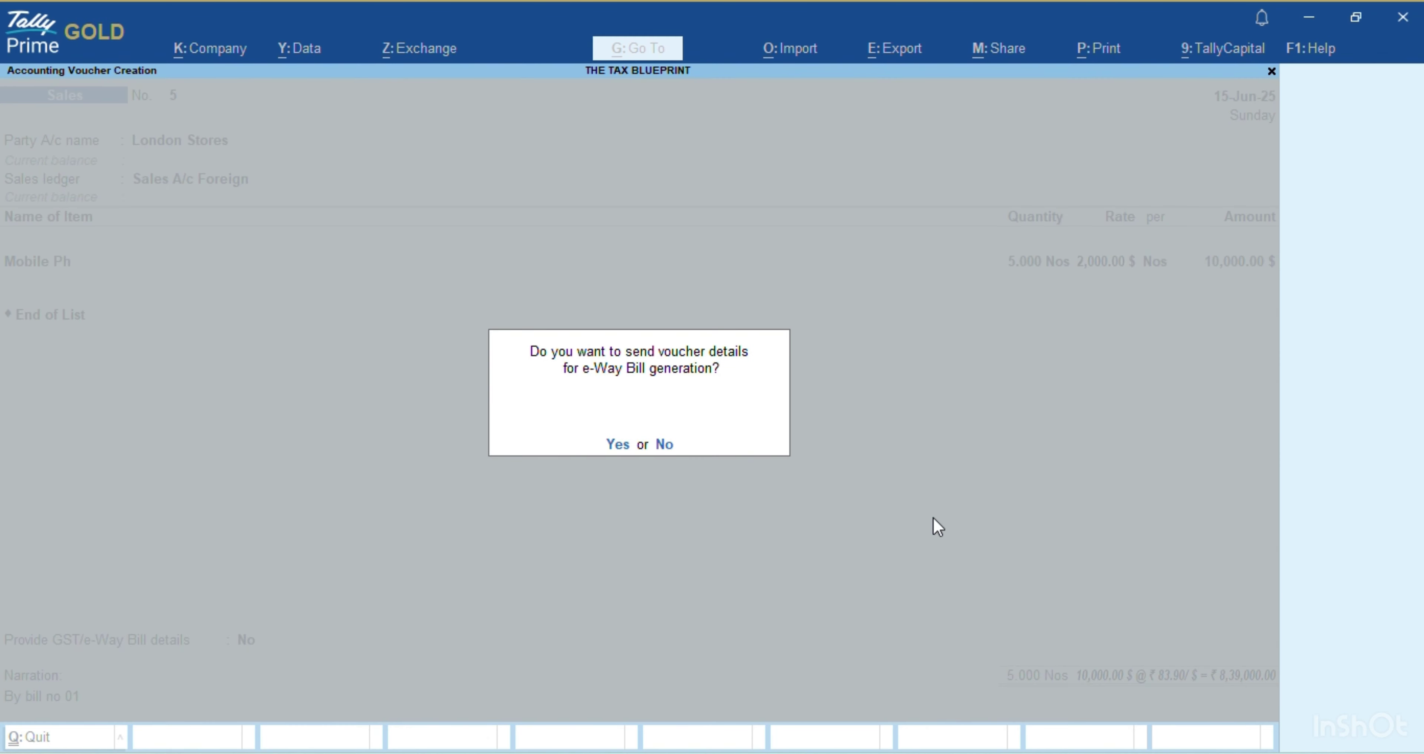
pyautogui.press('n')
# Reopen the saved London Stores sales voucher, preview its printed invoice down to the totals, and return to voucher entry
pyautogui.press('pageup')
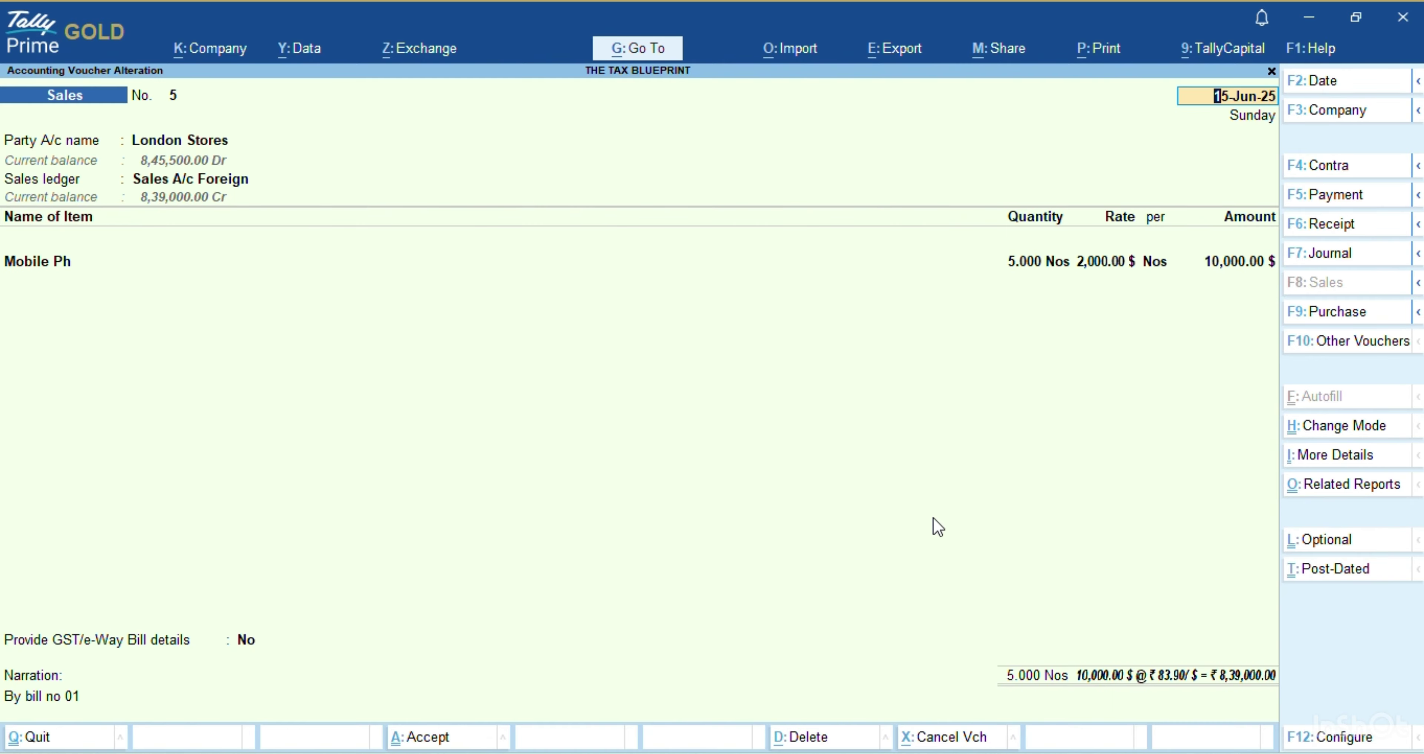
pyautogui.hotkey('ctrl', 'p')
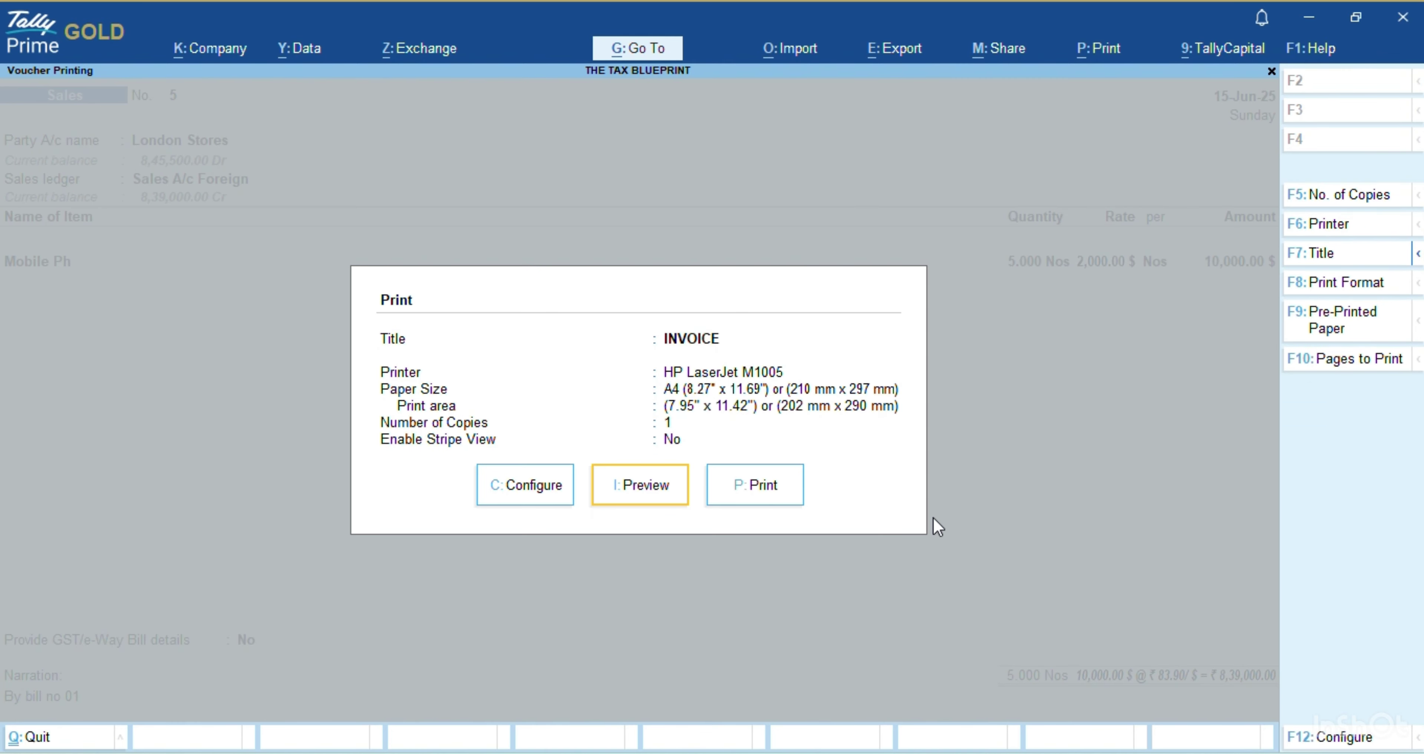
pyautogui.press('i')
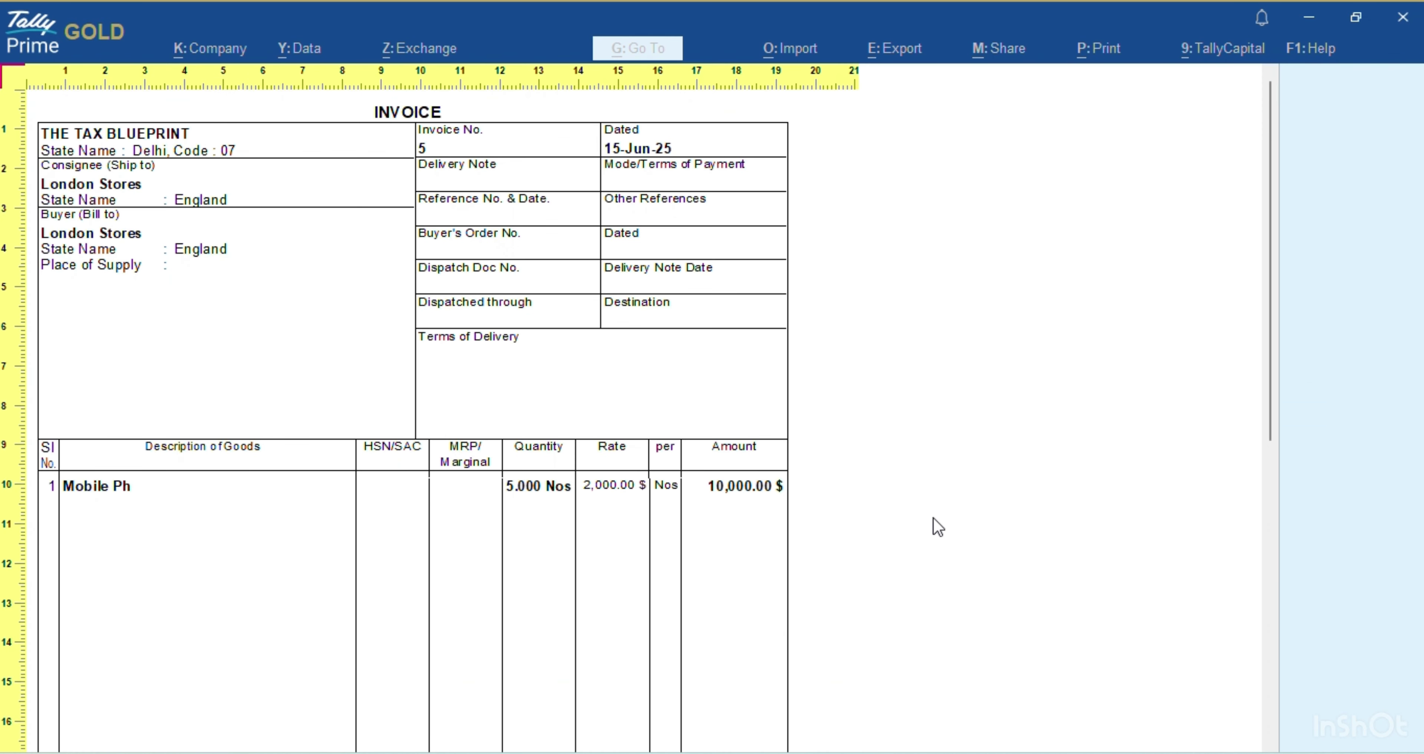
pyautogui.scroll(-5, 715, 553)
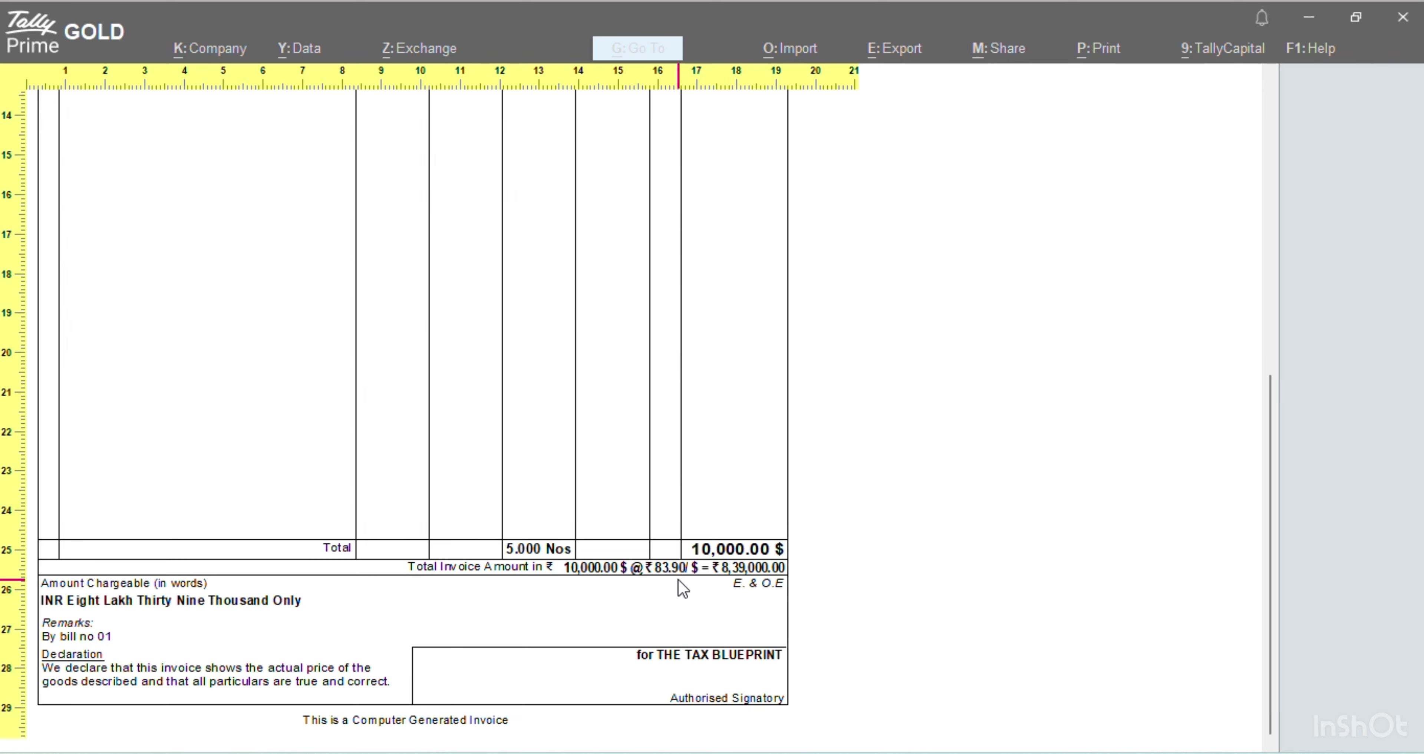
pyautogui.click(757, 591)
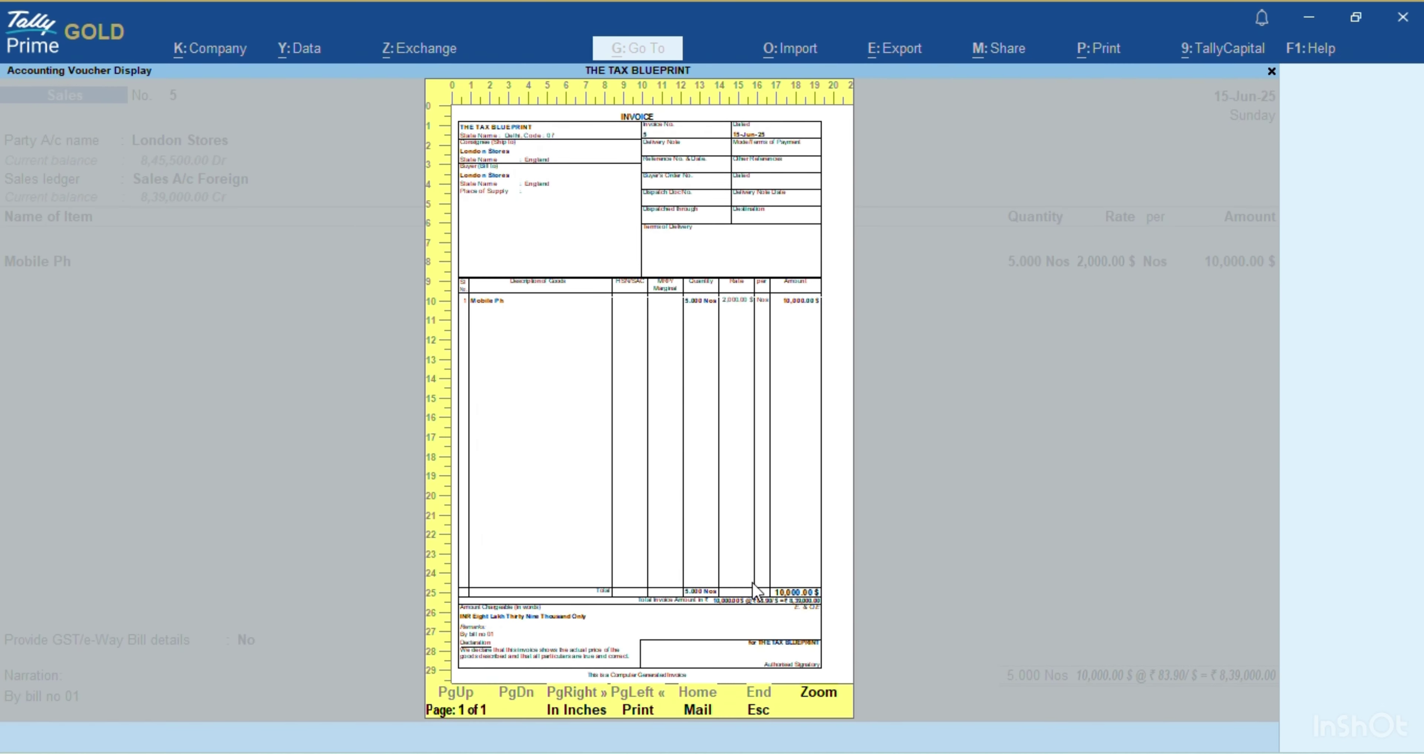
pyautogui.press('Escape')
pyautogui.press('Escape')
pyautogui.hotkey('ctrl', 'a')
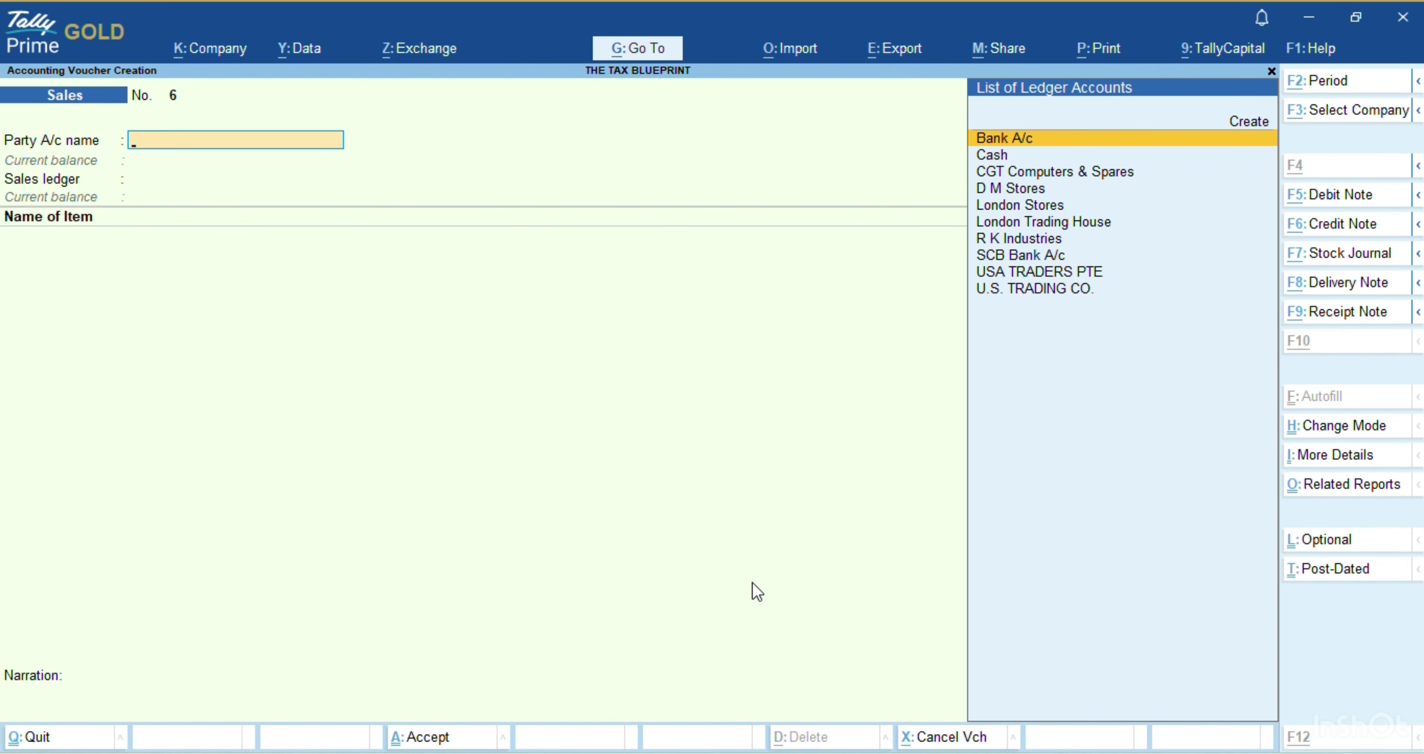
# Set the voucher date to 30-Jun-25 and start a Receipt voucher
pyautogui.hotkey('alt', 'Tab')
pyautogui.hotkey('alt', 'Tab')
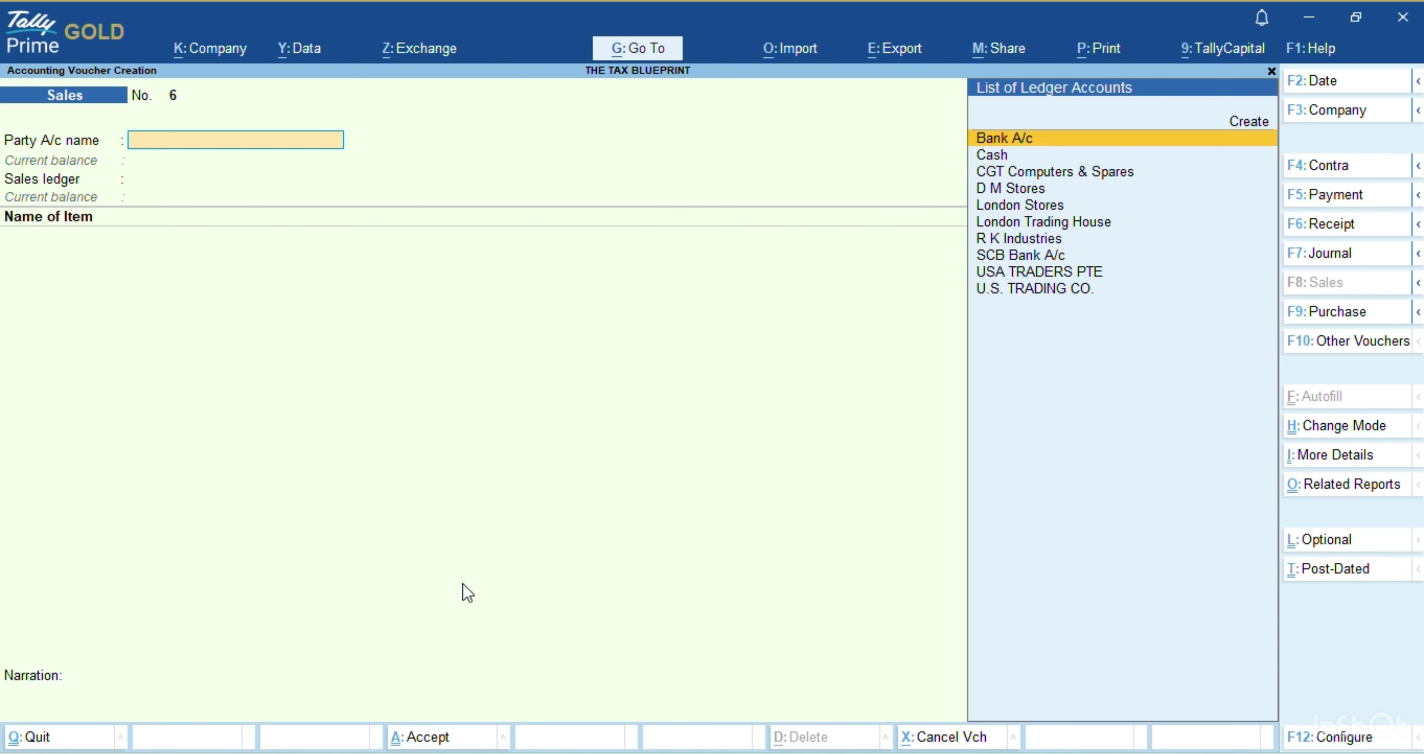
pyautogui.press('F2')
pyautogui.write('30-4')
pyautogui.press('Return')
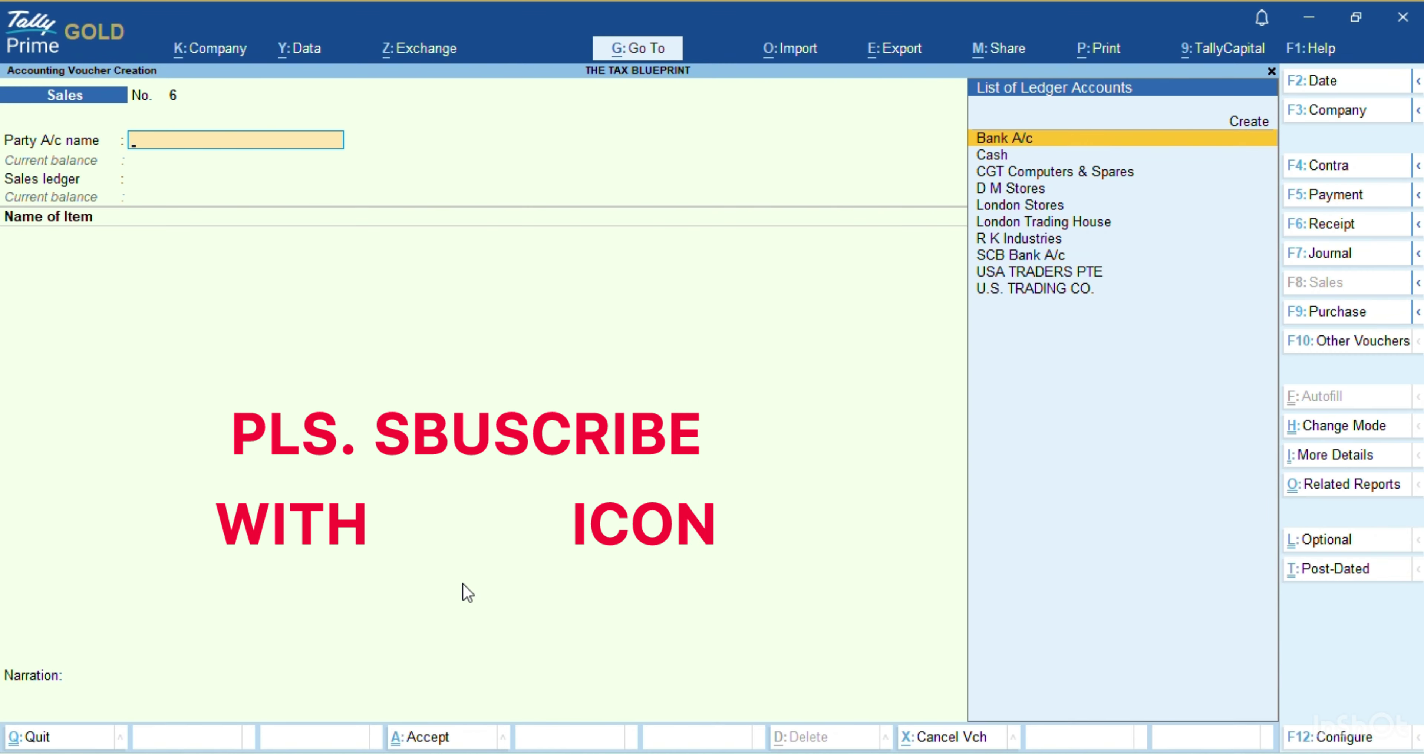
pyautogui.press('F7')
pyautogui.press('F6')
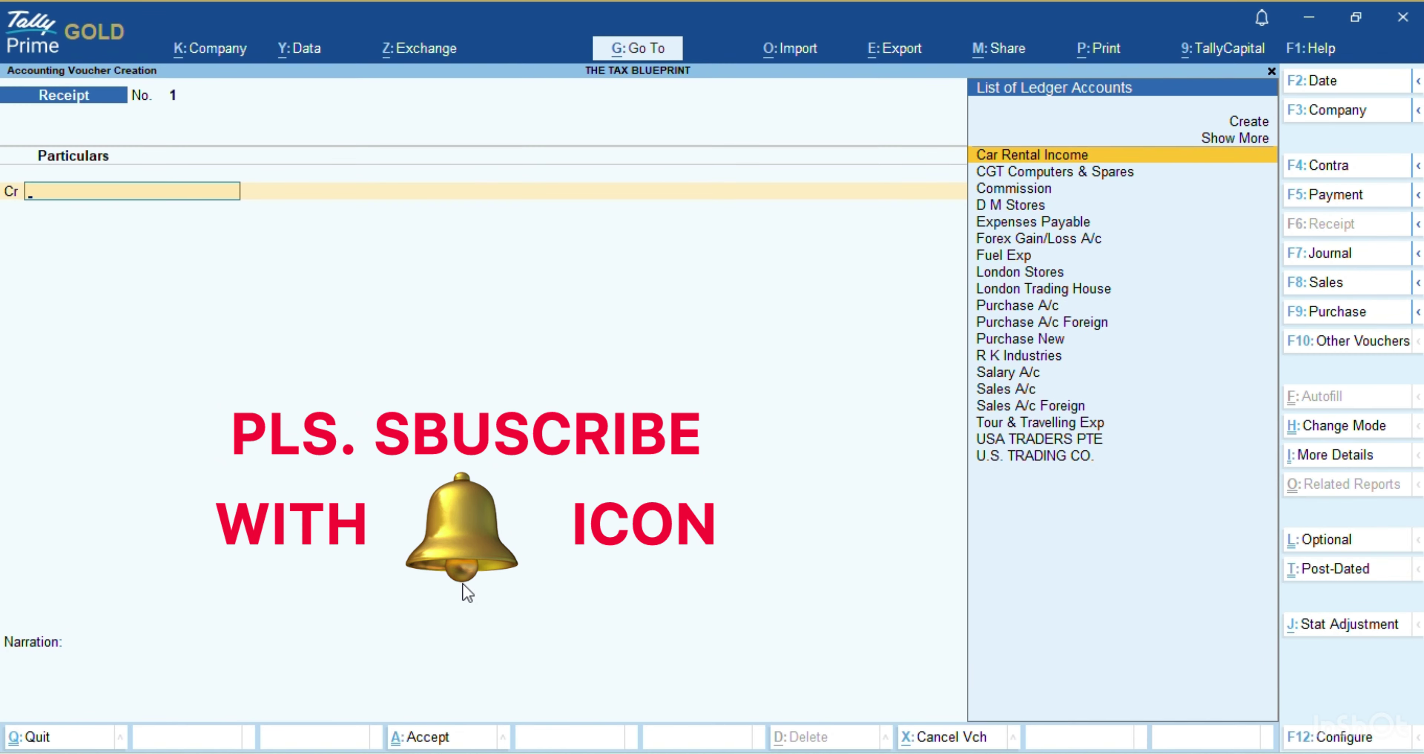
# Credit London Stores with $10000 in the receipt voucher
pyautogui.hotkey('alt', 'Tab')
pyautogui.hotkey('alt', 'Tab')
pyautogui.write('L')
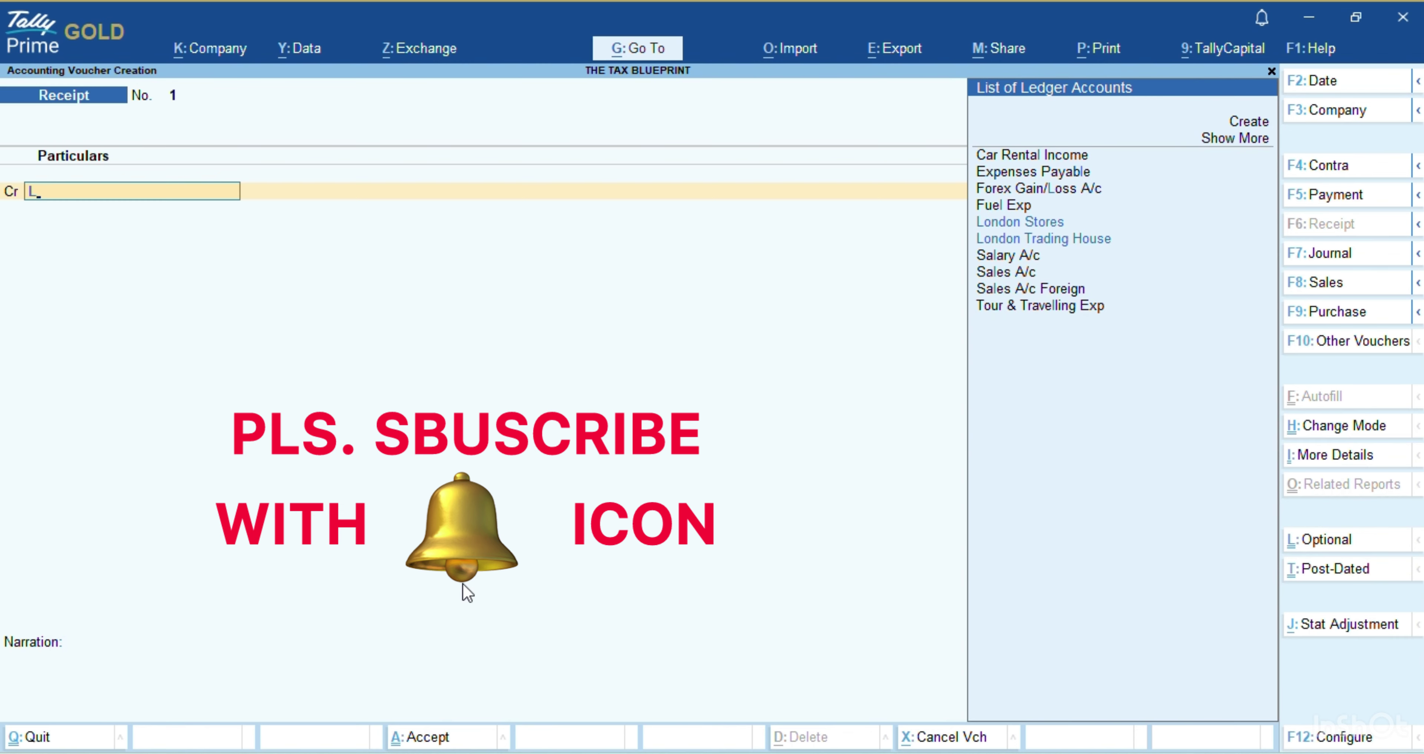
pyautogui.write('os')
pyautogui.press('Return')
pyautogui.press('BackSpace')
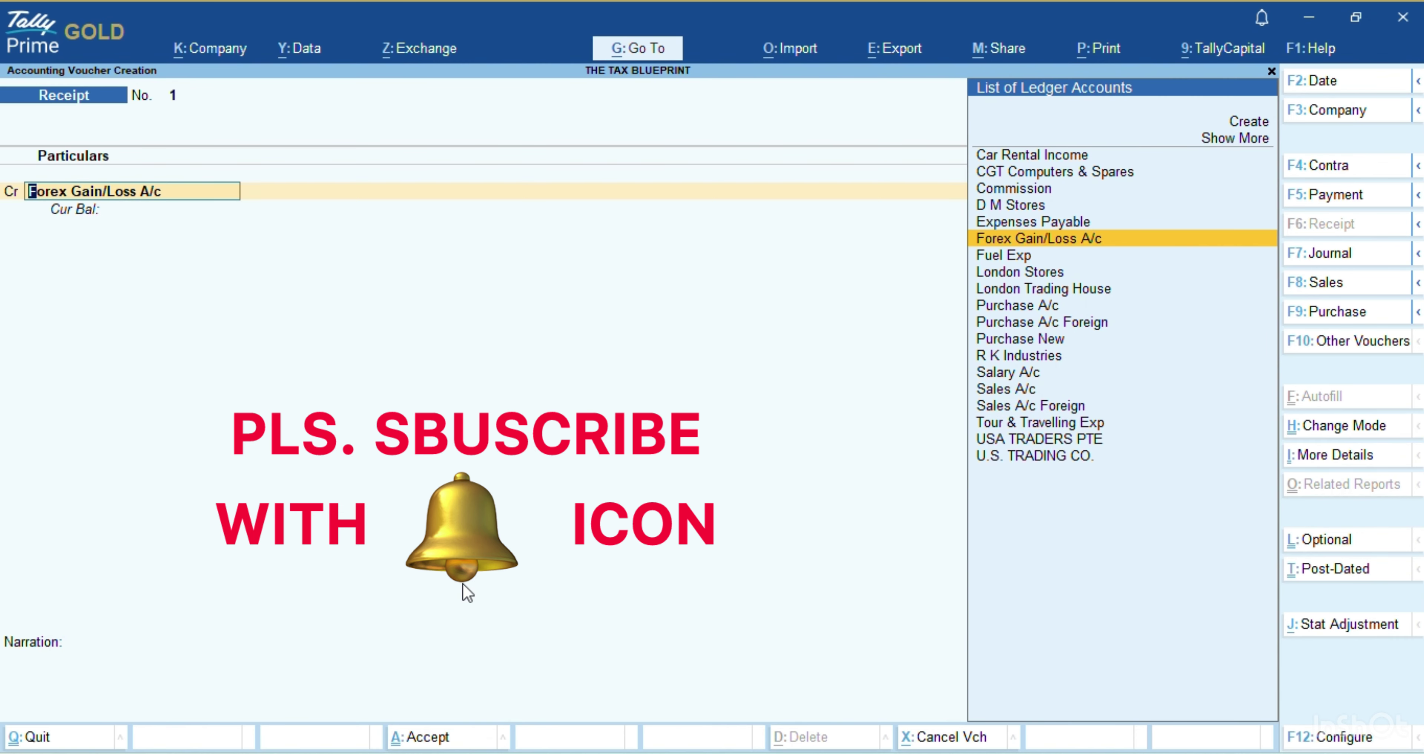
pyautogui.write('Lo')
pyautogui.press('Down')
pyautogui.press('Down')
pyautogui.press('Up')
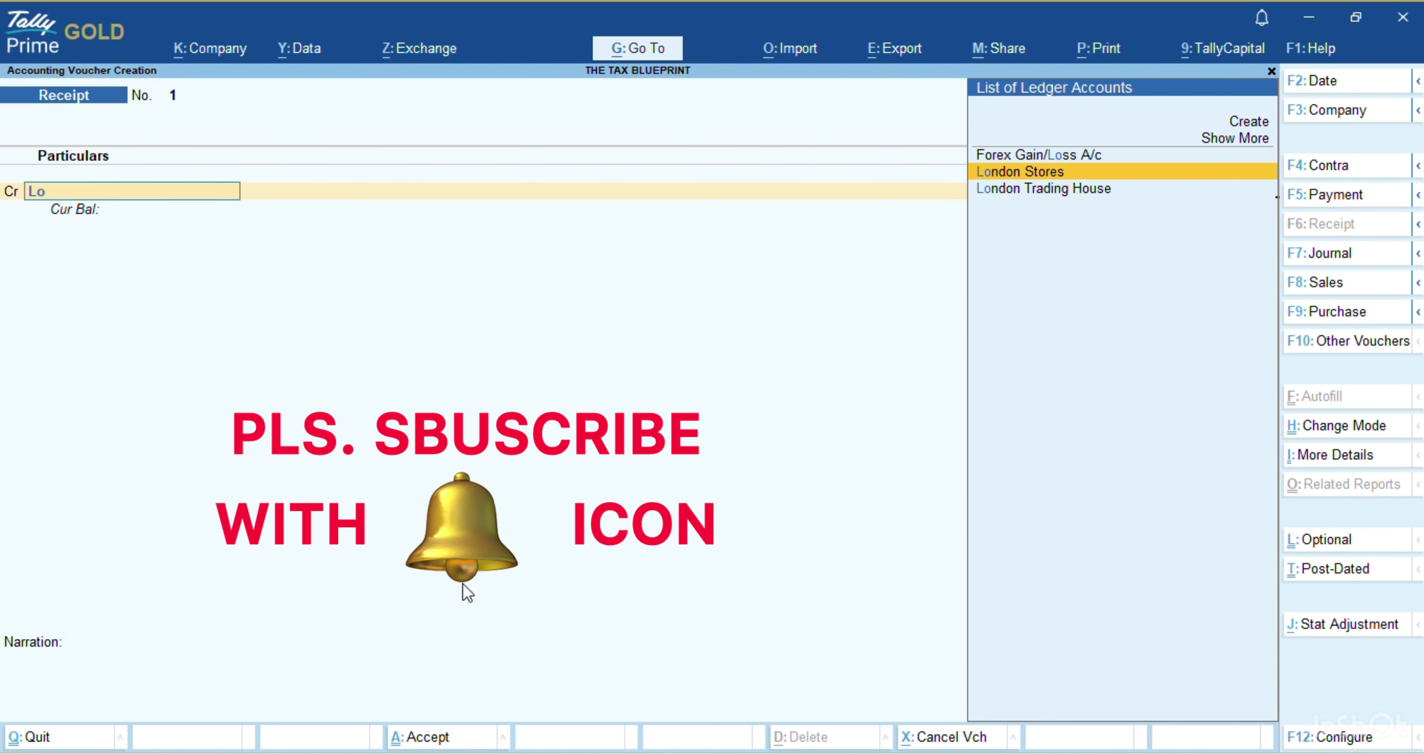
pyautogui.press('Return')
pyautogui.hotkey('alt', 'Tab')
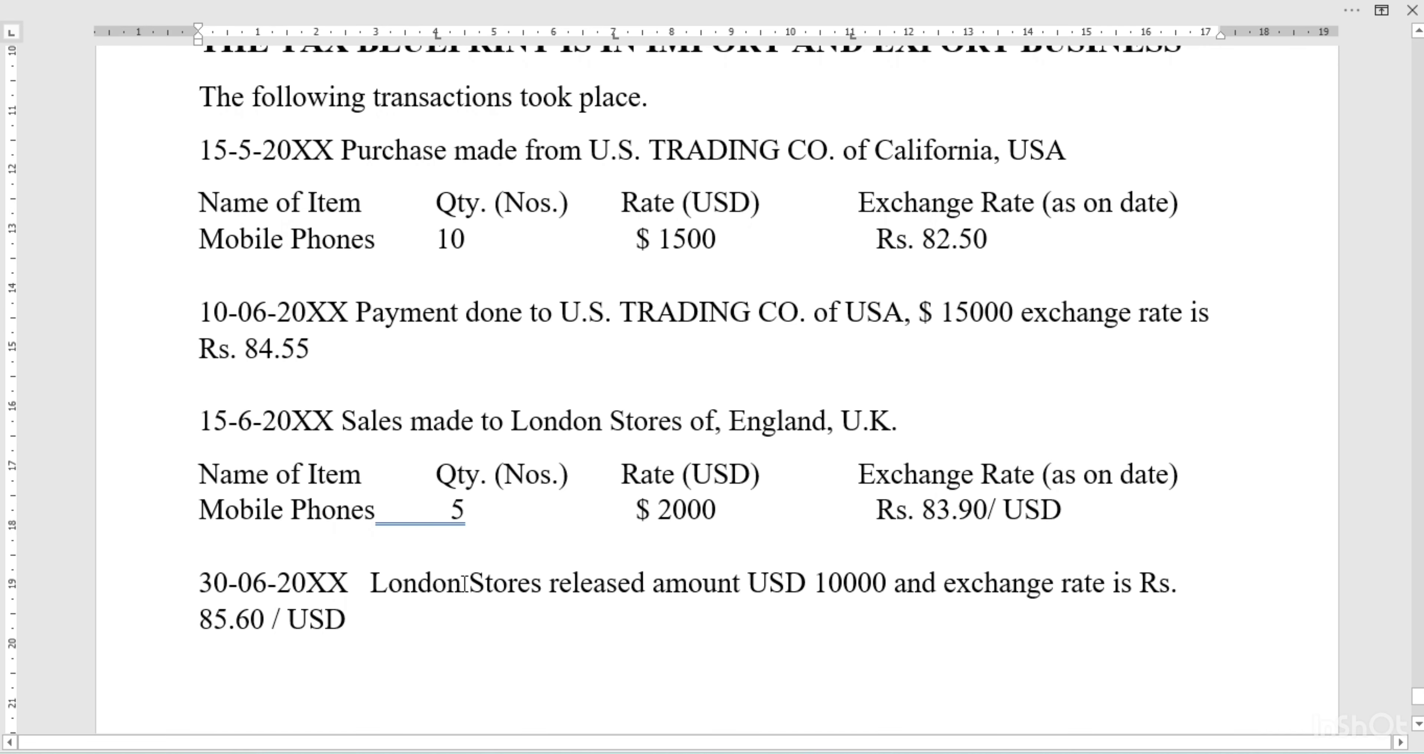
pyautogui.hotkey('alt', 'Tab')
pyautogui.write('$10000')
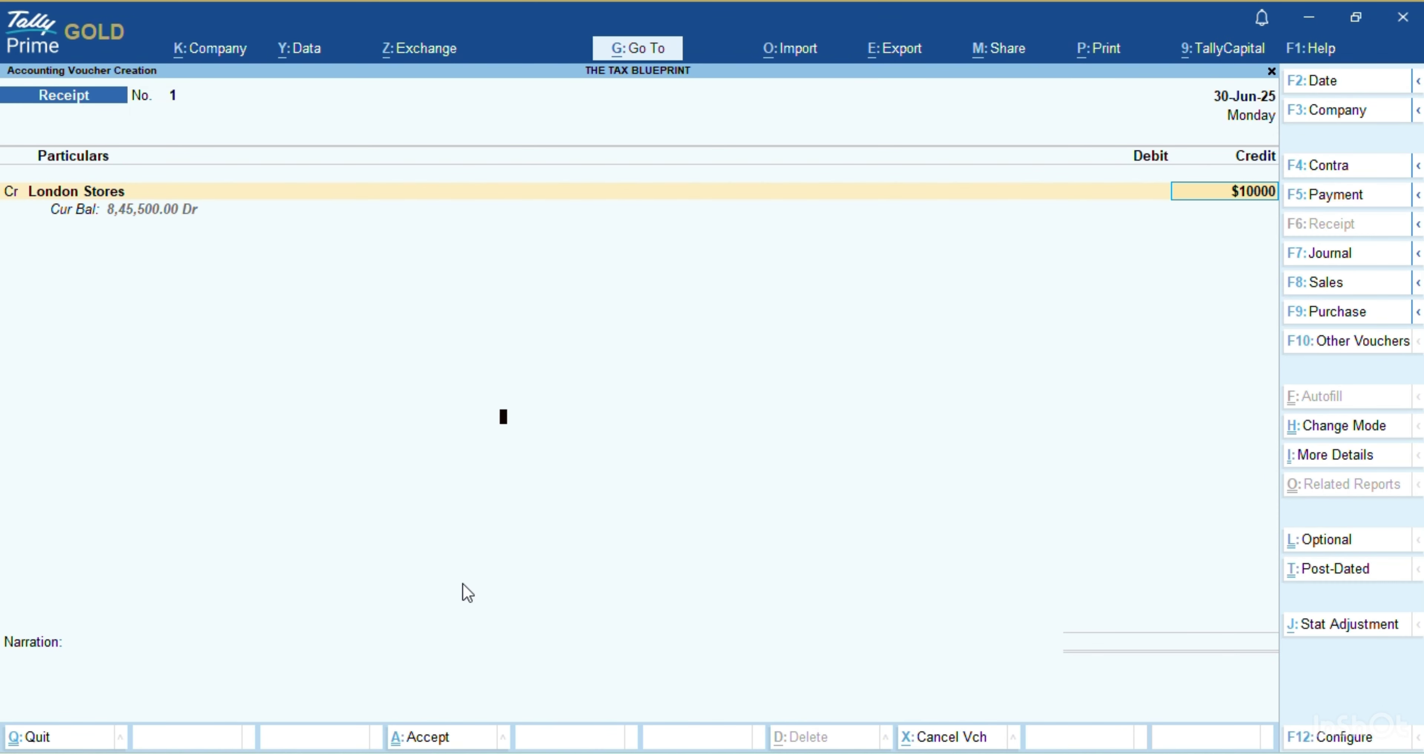
pyautogui.press('Return')
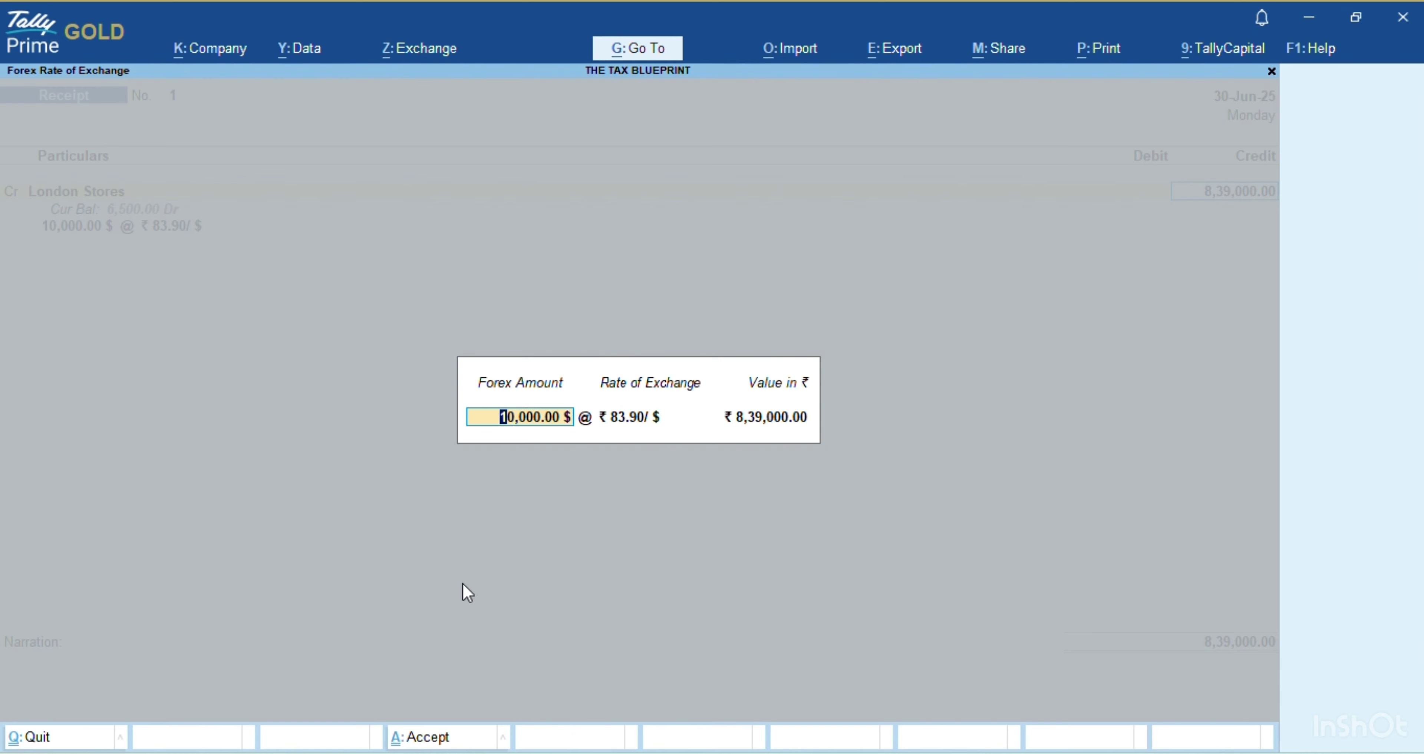
# Set the rate of exchange for the London Stores receipt to ₹ 85.60/$ as given in the transaction document
pyautogui.press('Return')
pyautogui.hotkey('alt', 'Tab')
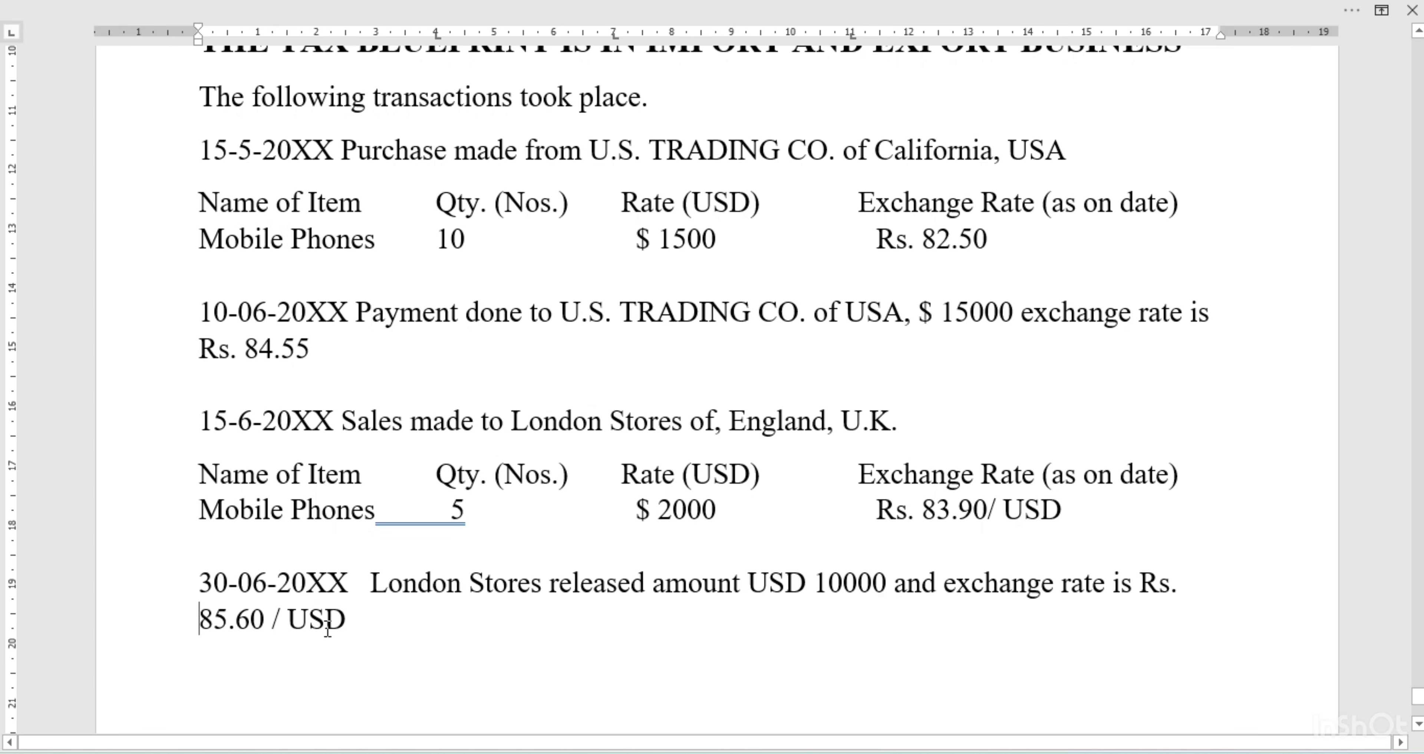
pyautogui.hotkey('alt', 'Tab')
pyautogui.press('Right')
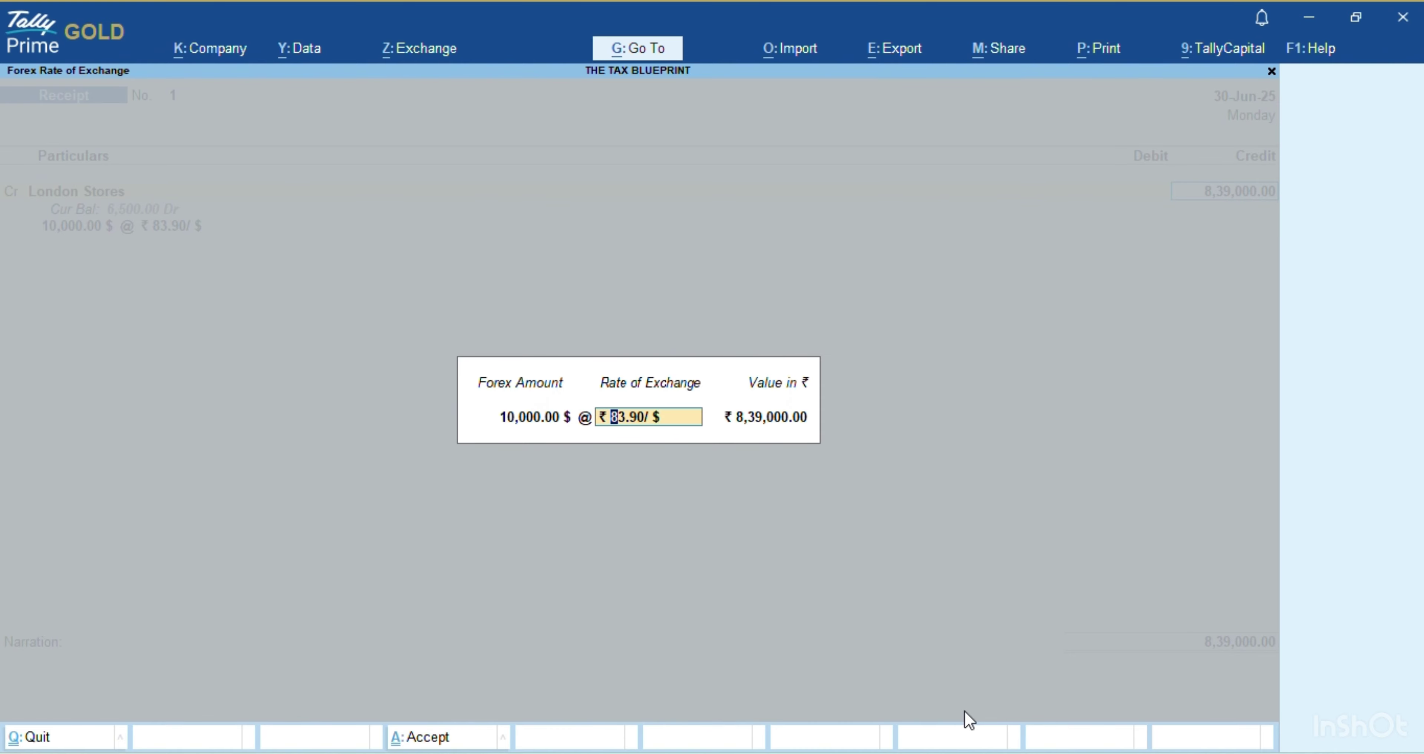
pyautogui.press('Right')
pyautogui.press('Delete')
pyautogui.write('5')
pyautogui.press('Delete')
pyautogui.write('6')
pyautogui.press('Return')
pyautogui.press('Return')
# Allocate the $10,000 receipt as Agst Ref to London Stores' pending bill 5
pyautogui.press('Return')
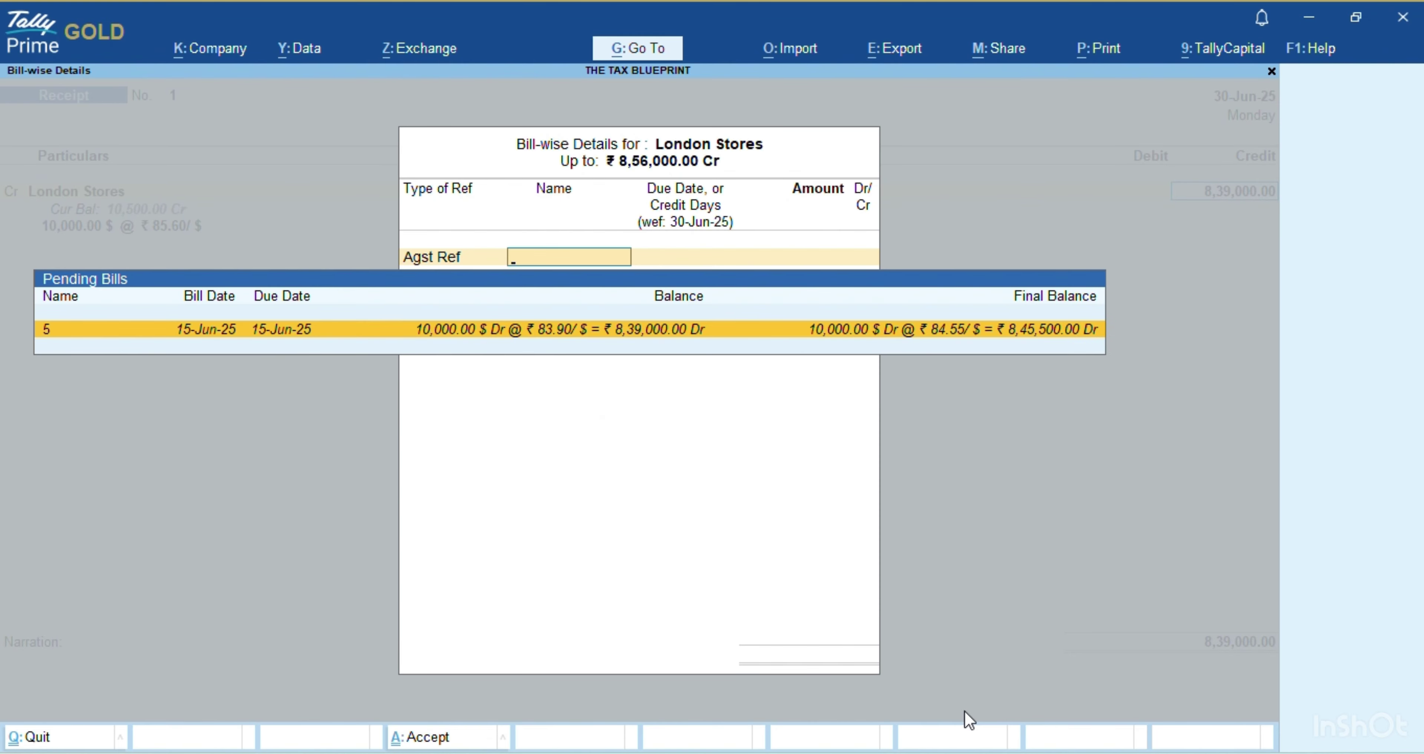
pyautogui.press('Return')
pyautogui.press('Return')
pyautogui.press('Return')
pyautogui.press('Return')
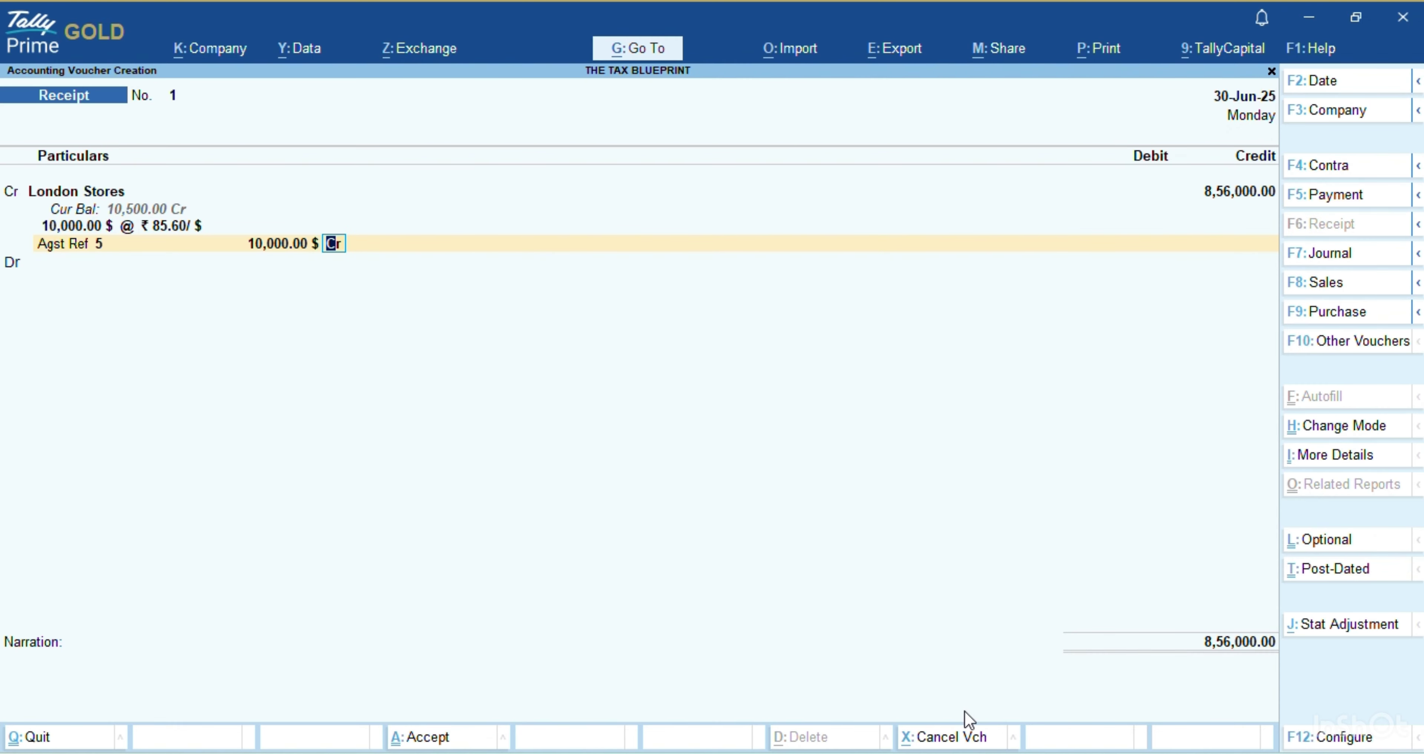
pyautogui.press('Return')
# Debit SCB Bank A/c with $10,000 at ₹ 85.60/$ and accept a Cheque/DD bank allocation dated 30-Jun-25
pyautogui.write('Sc')
pyautogui.press('Return')
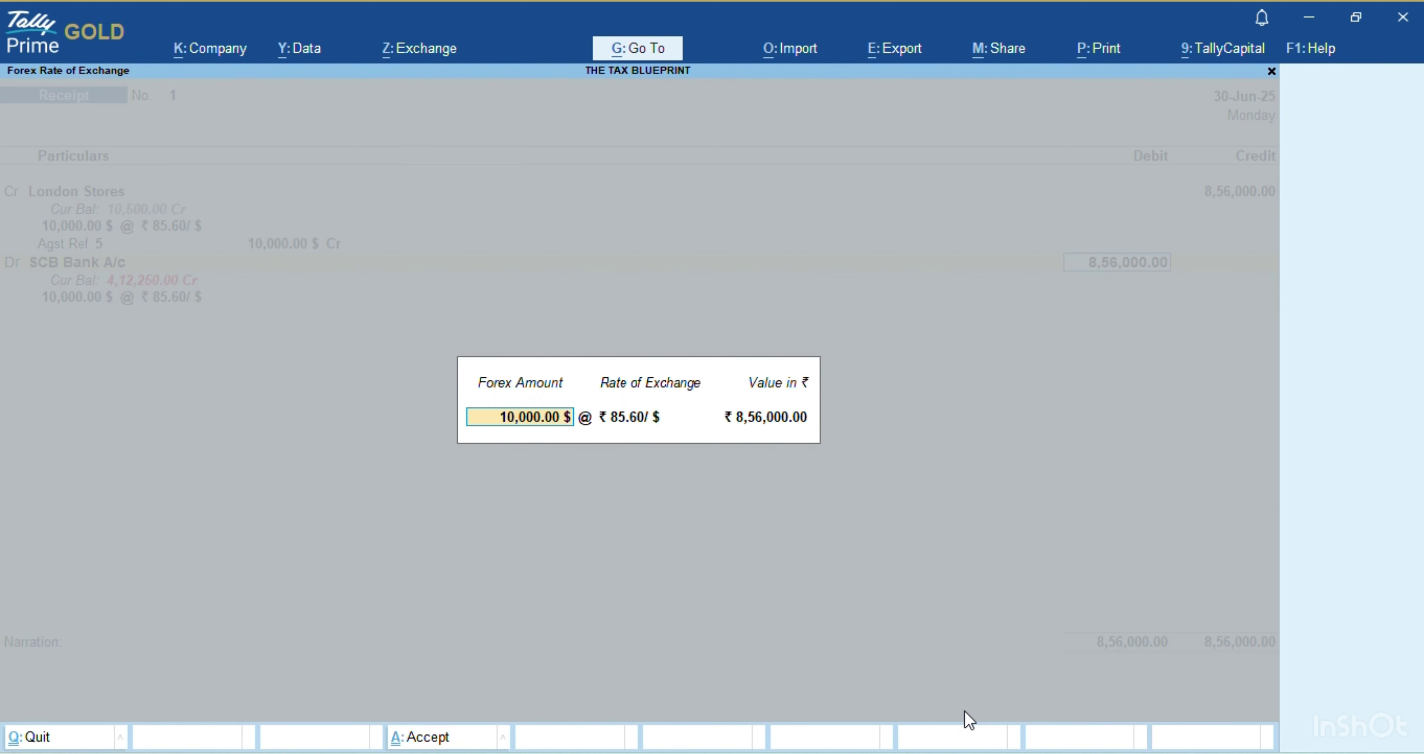
pyautogui.press('Return')
pyautogui.press('Return')
pyautogui.press('Return')
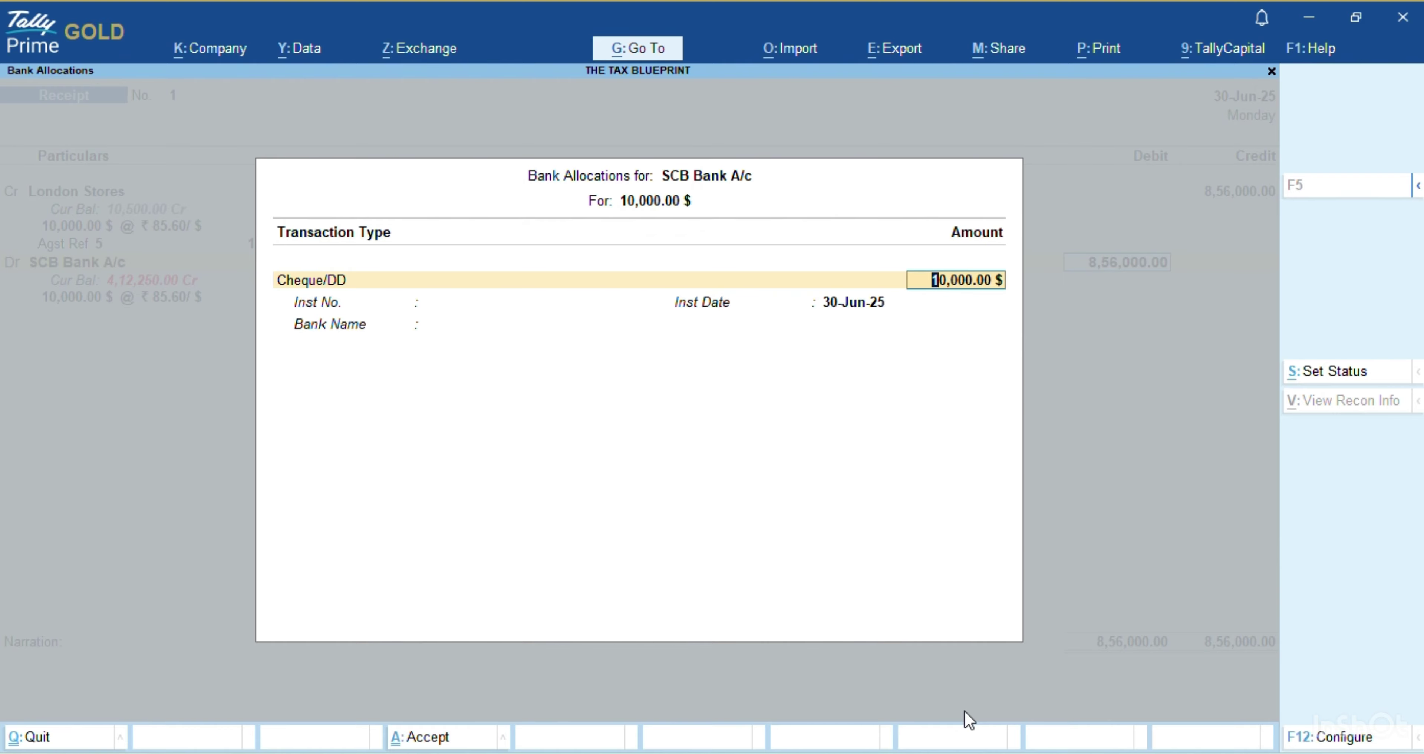
pyautogui.press('Return')
pyautogui.press('Return')
pyautogui.press('Return')
pyautogui.press('Return')
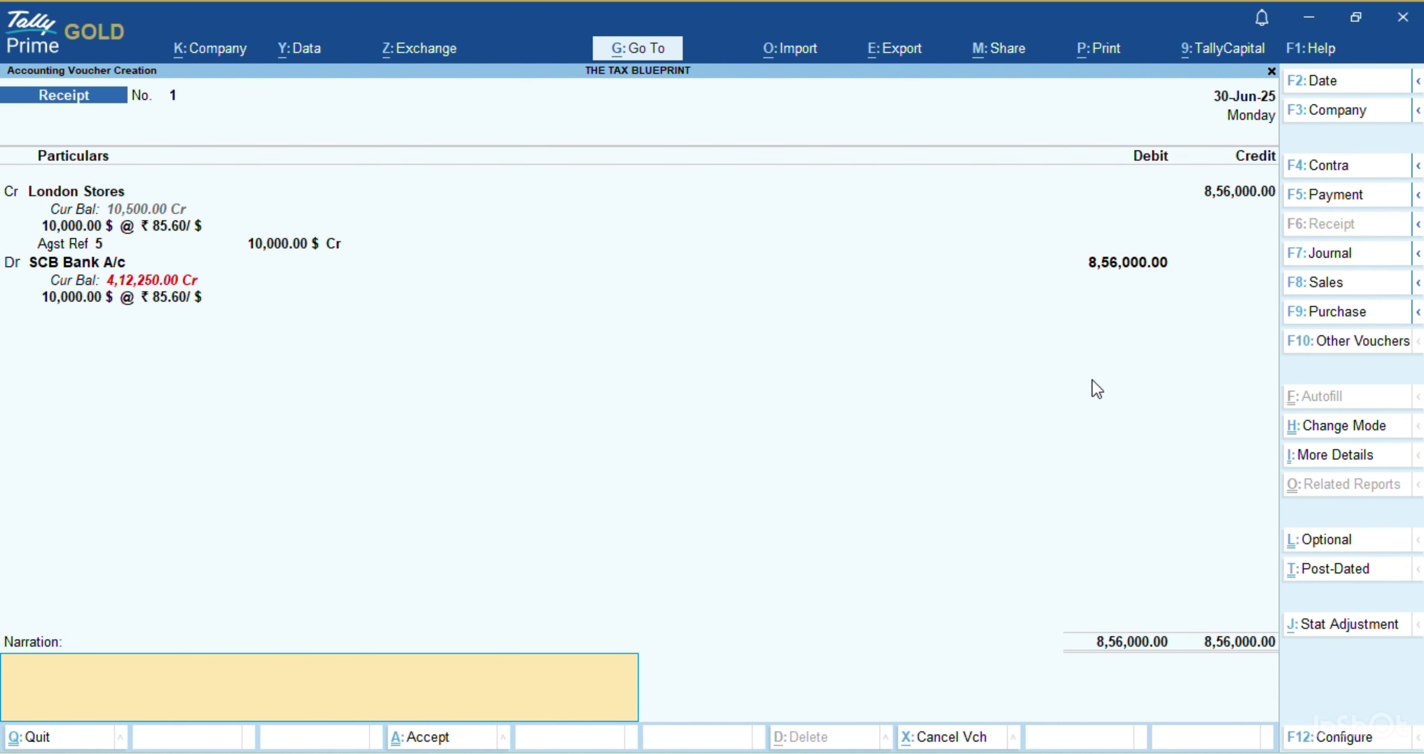
# Enter the narration "By 10000$ recd", save the receipt voucher and leave voucher entry
pyautogui.write('By 10000$ reccd')
pyautogui.press('Return')
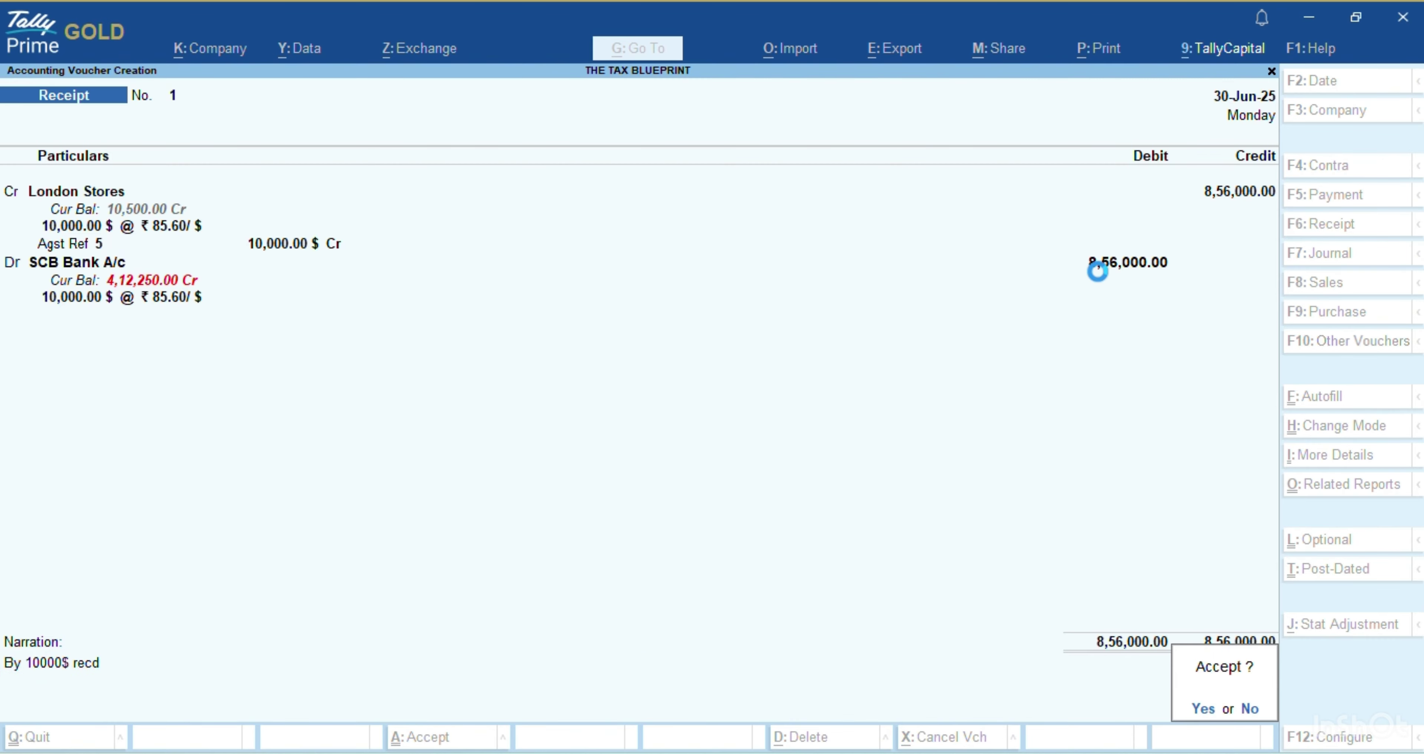
pyautogui.press('Return')
pyautogui.press('Escape')
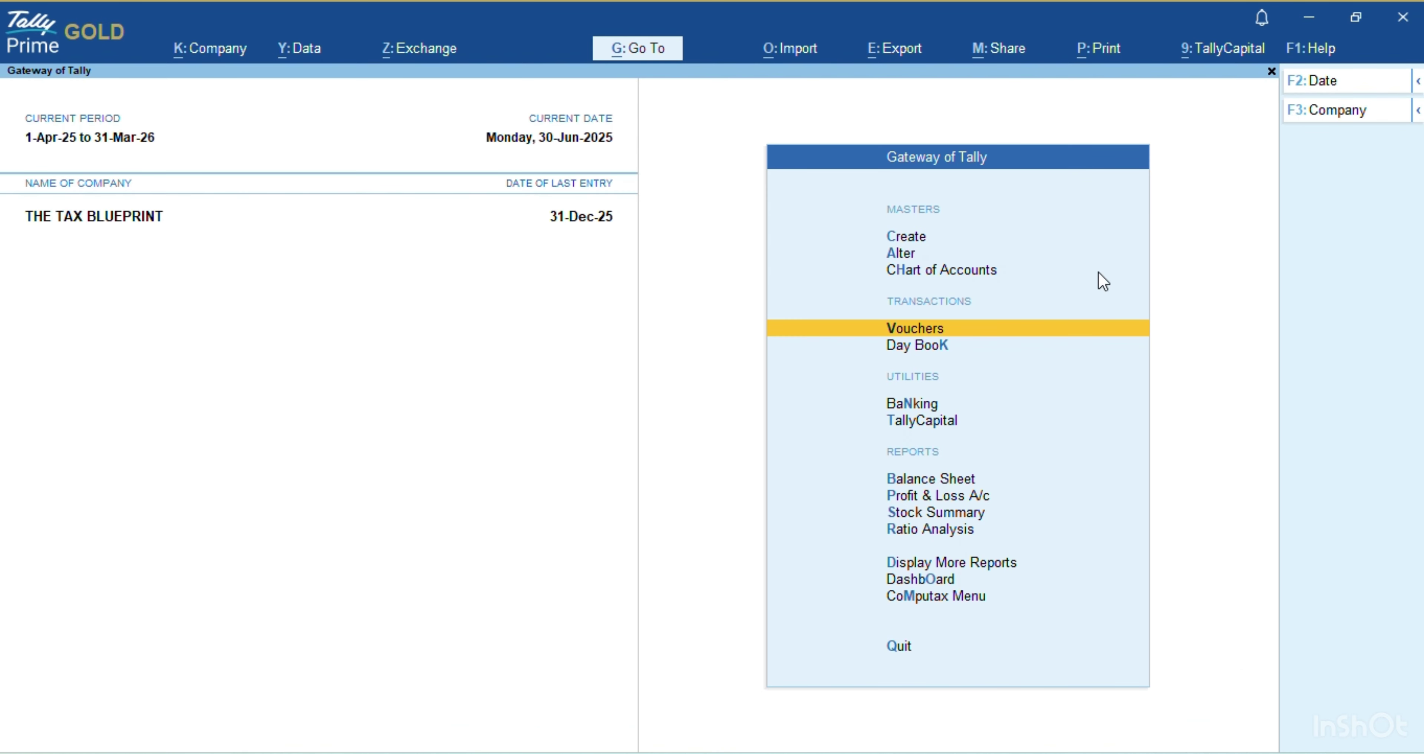
# Open the U.S. TRADING CO. ledger from the account books and examine its Unadjusted Forex Gain/Loss entry
pyautogui.press('d')
pyautogui.press('a')
pyautogui.press('Down')
pyautogui.press('Up')
pyautogui.press('Return')
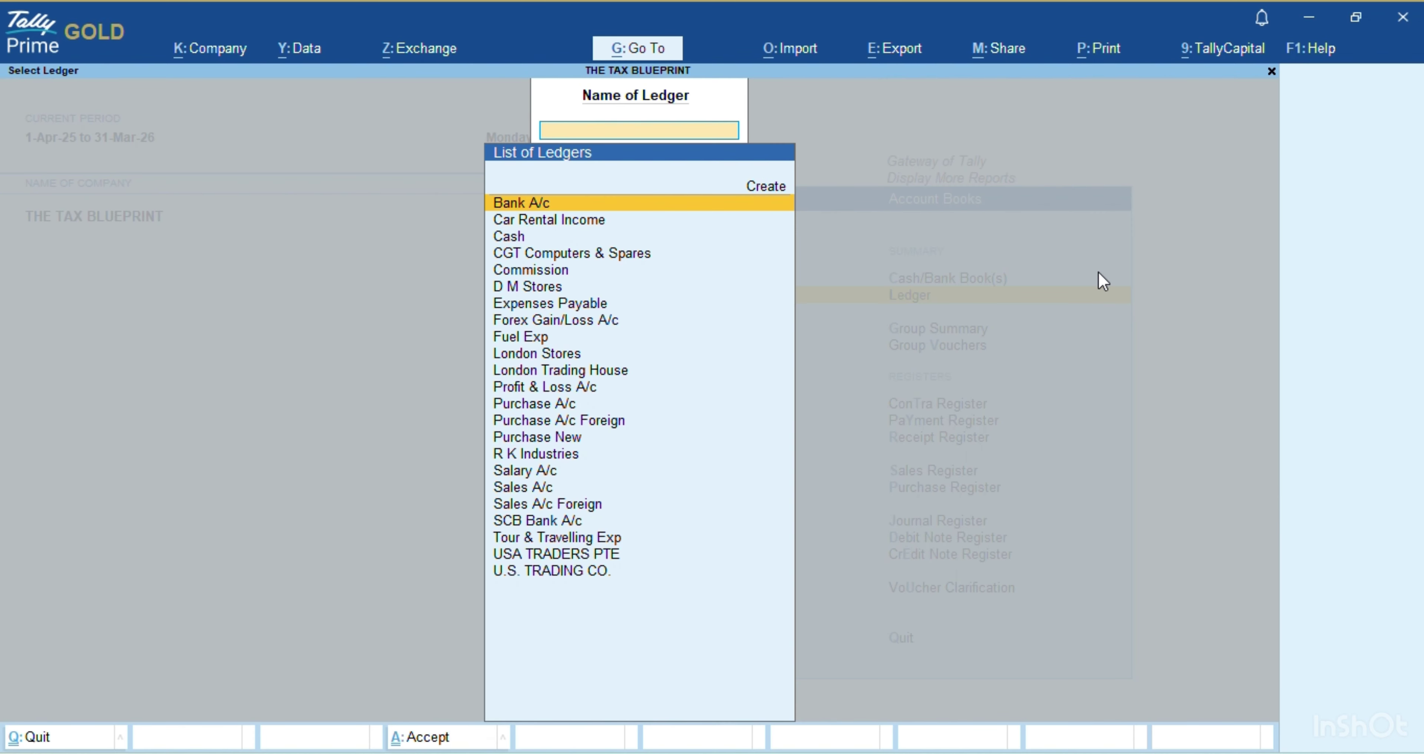
pyautogui.write('Us')
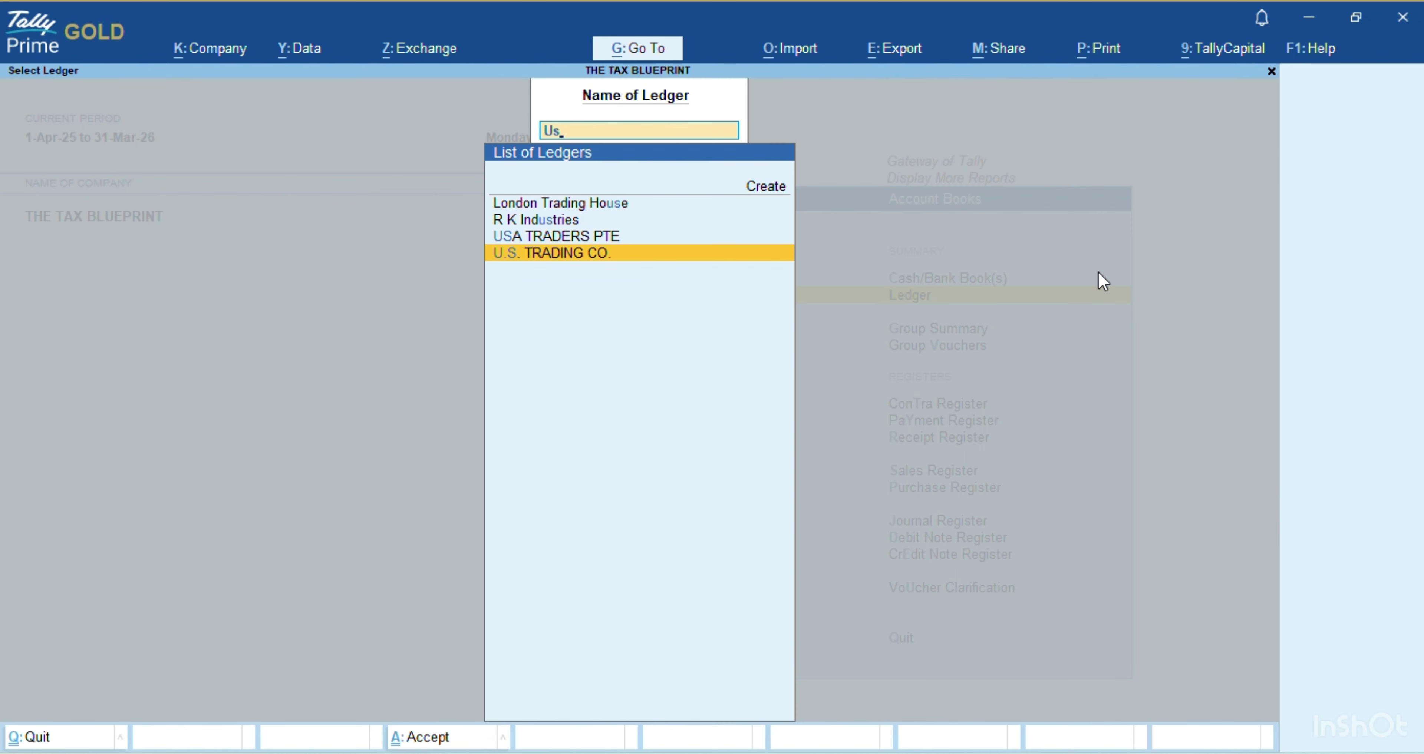
pyautogui.press('Return')
pyautogui.press('Down')
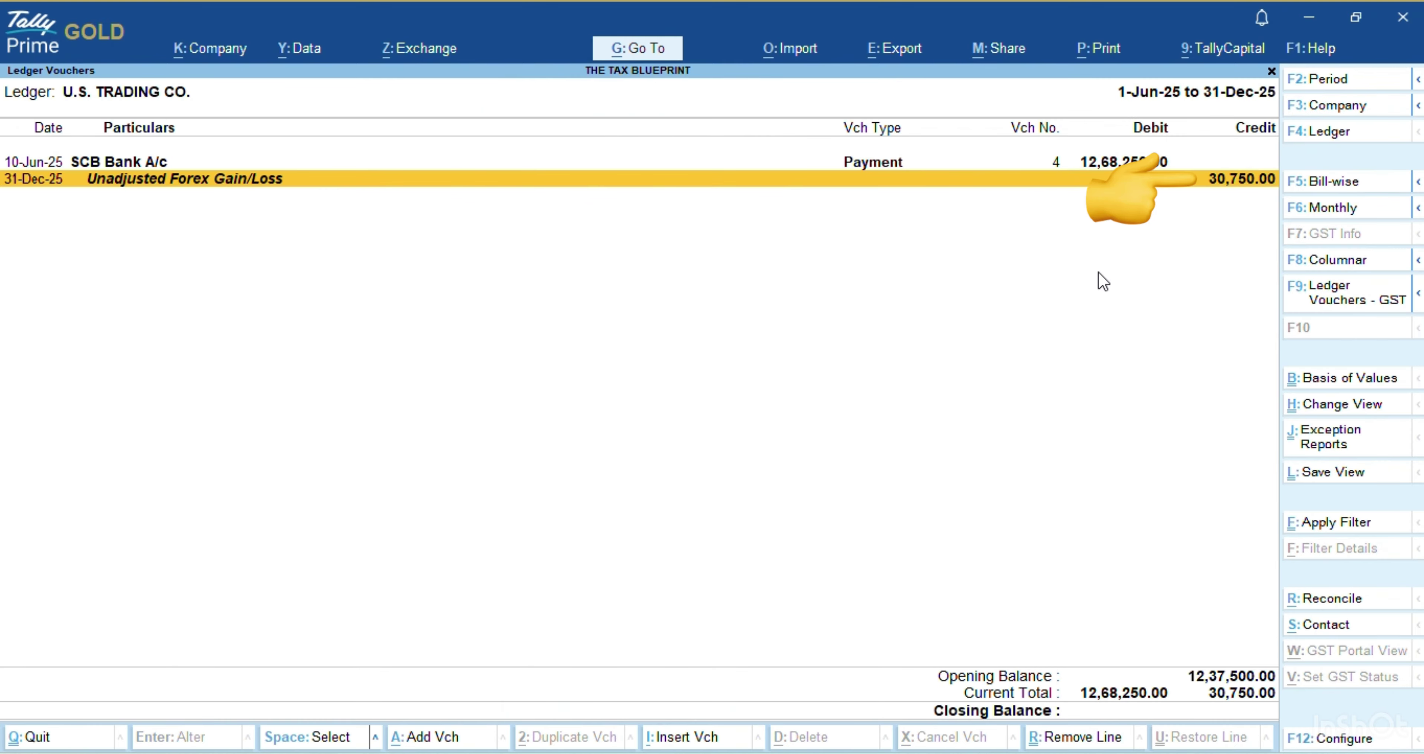
pyautogui.press('space')
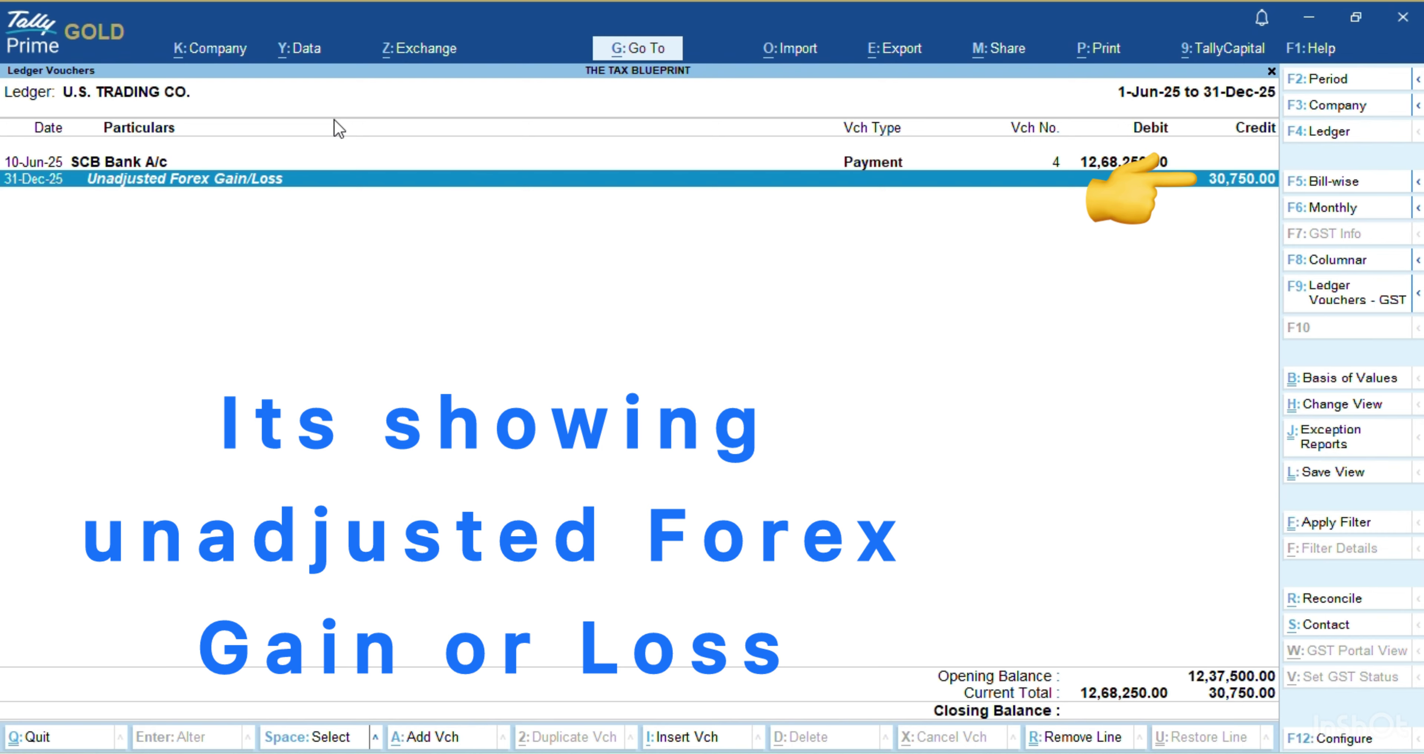
pyautogui.press('Escape')
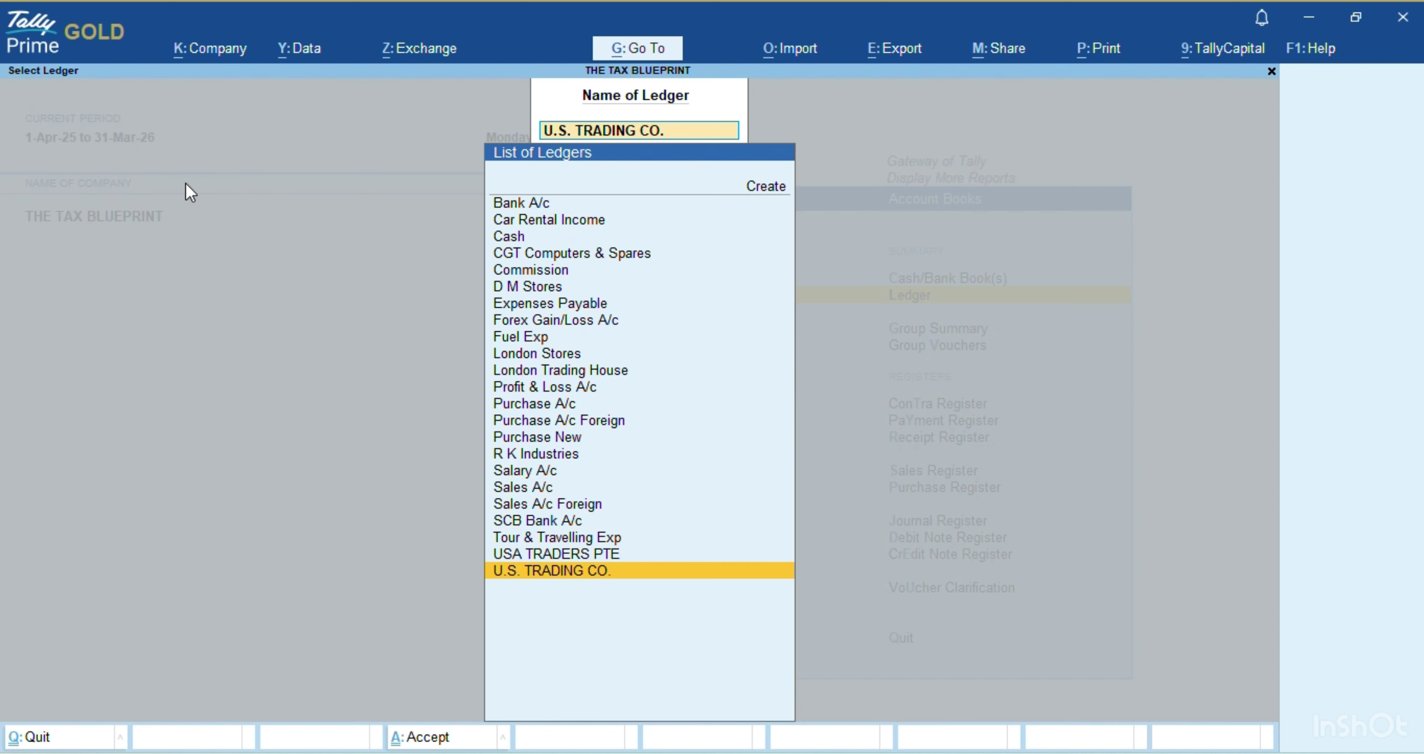
# Examine the Unadjusted Forex Gain/Loss entry in the London Stores ledger, then leave the account books
pyautogui.write('Lo')
pyautogui.press('Down')
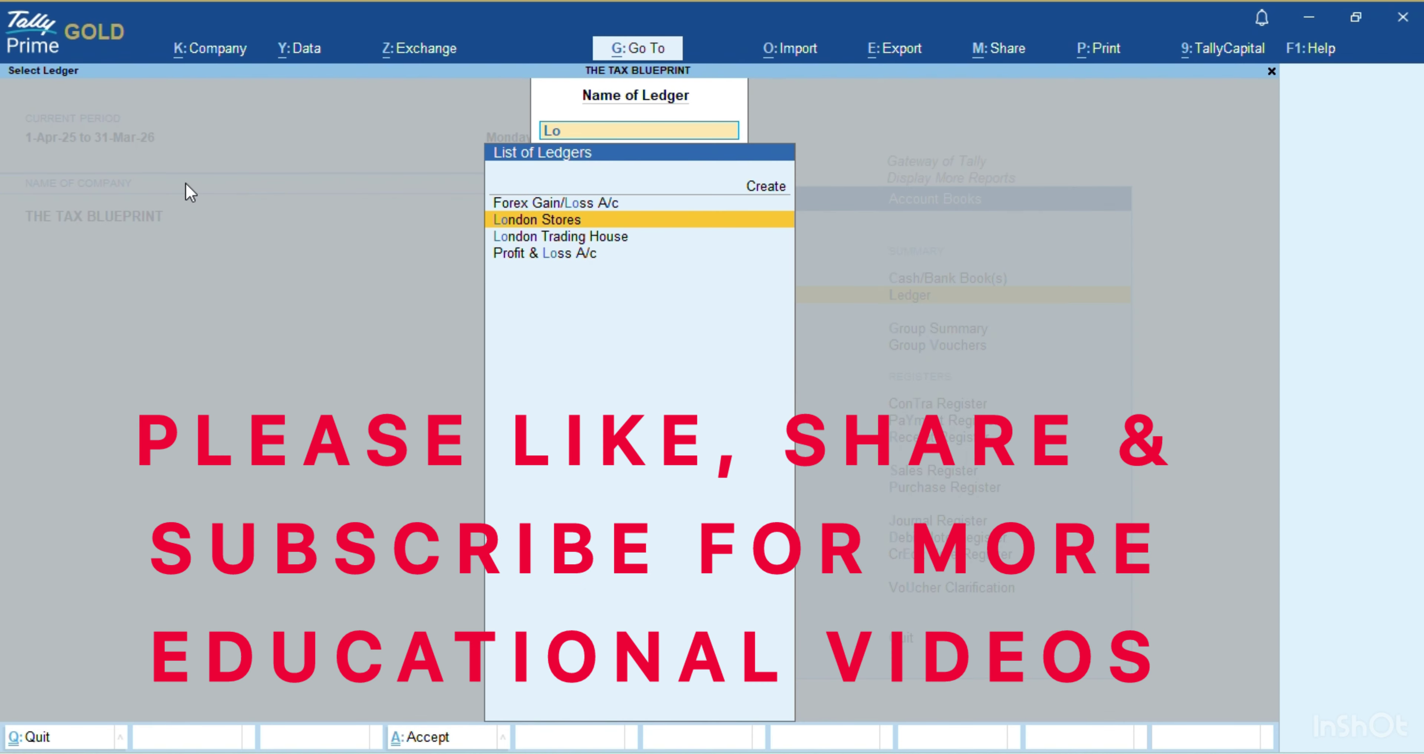
pyautogui.press('Down')
pyautogui.press('Up')
pyautogui.press('Return')
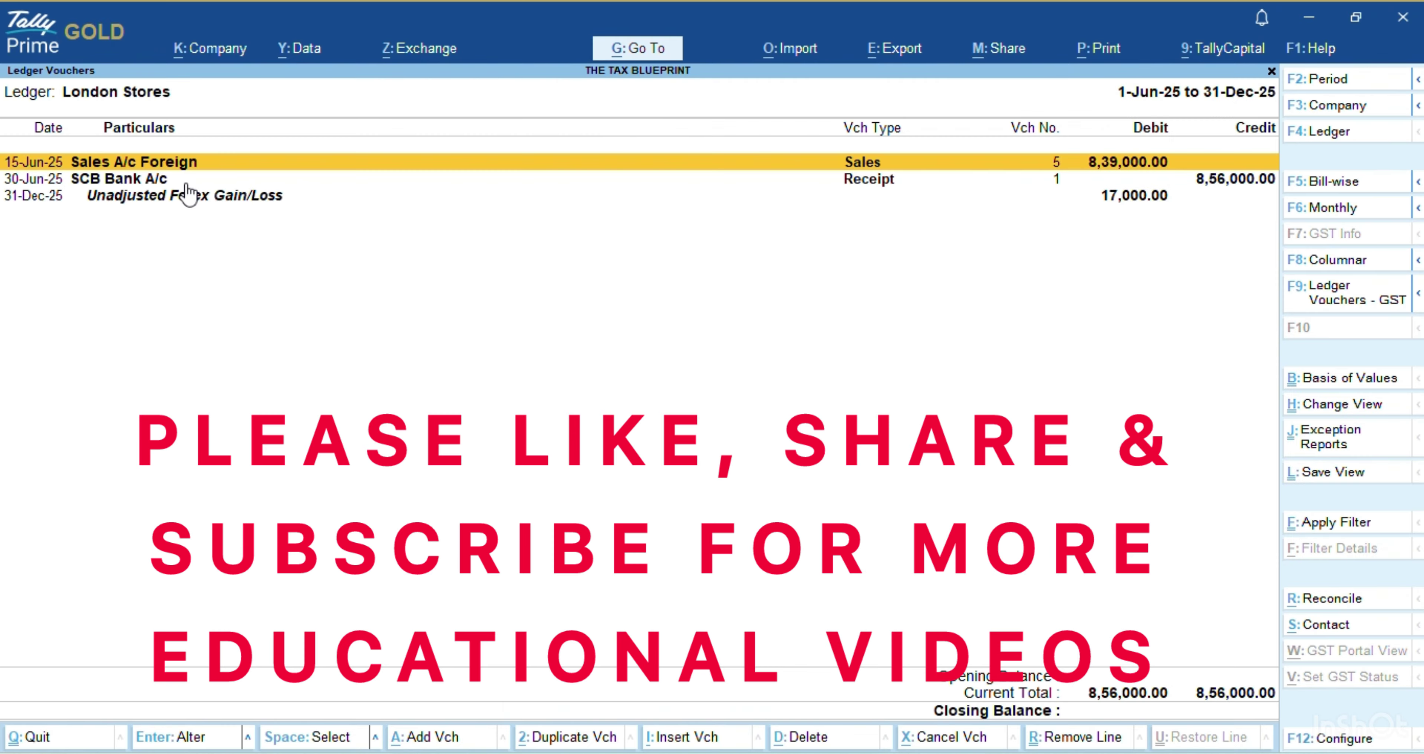
pyautogui.press('Down')
pyautogui.press('Down')
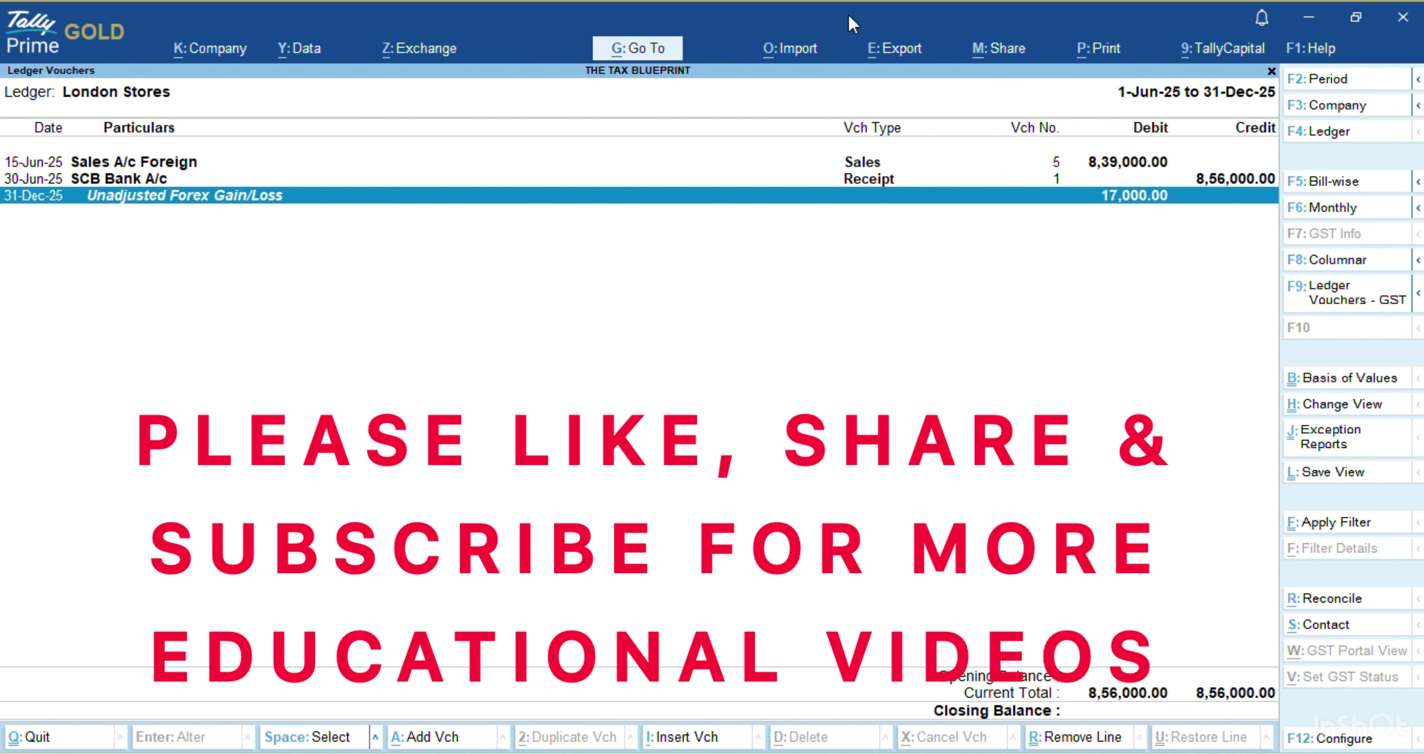
pyautogui.press('Escape')
pyautogui.press('Escape')
pyautogui.press('Escape')
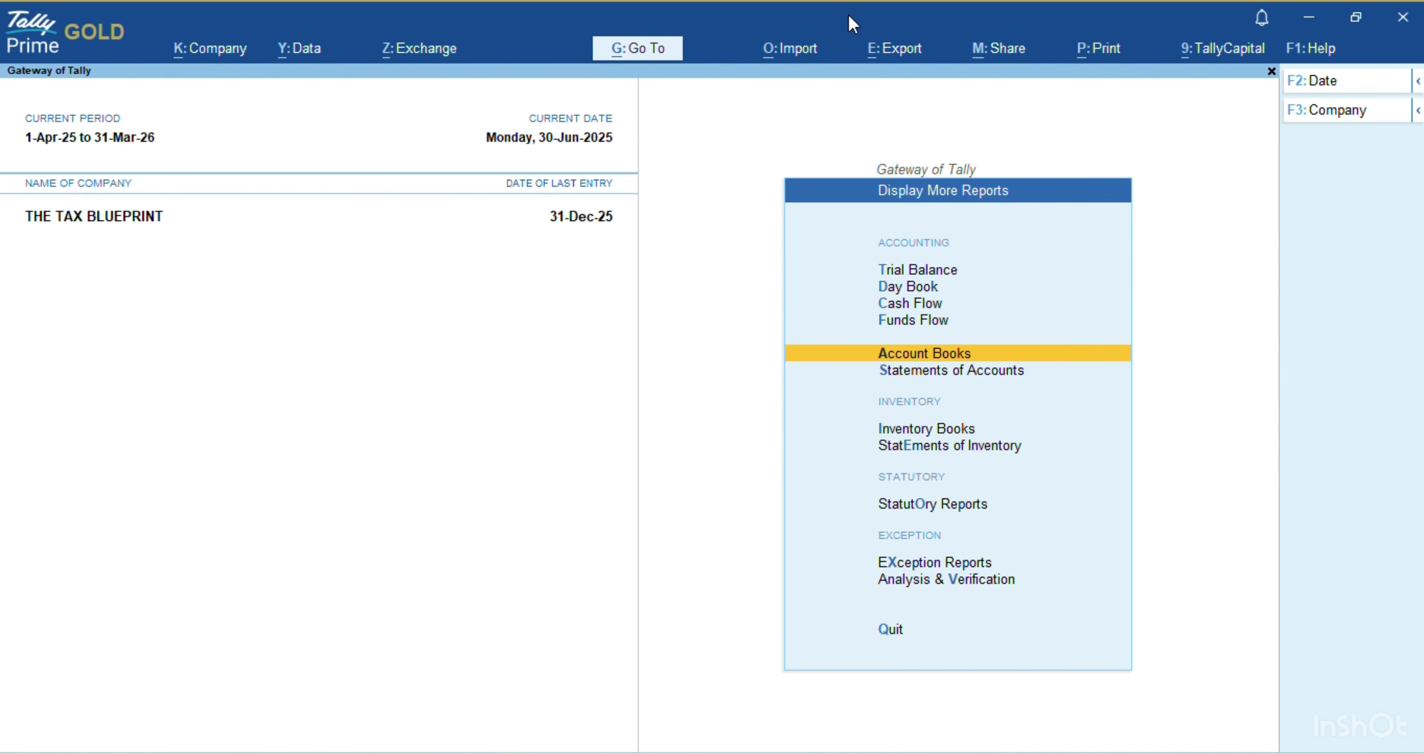
# Open voucher entry and check the U.S. TRADING CO. payment date in the document listing the transactions
pyautogui.press('Escape')
pyautogui.press('Up')
pyautogui.press('Up')
pyautogui.press('Up')
pyautogui.press('Up')
pyautogui.press('Up')
pyautogui.press('Up')
pyautogui.press('Up')
pyautogui.press('Up')
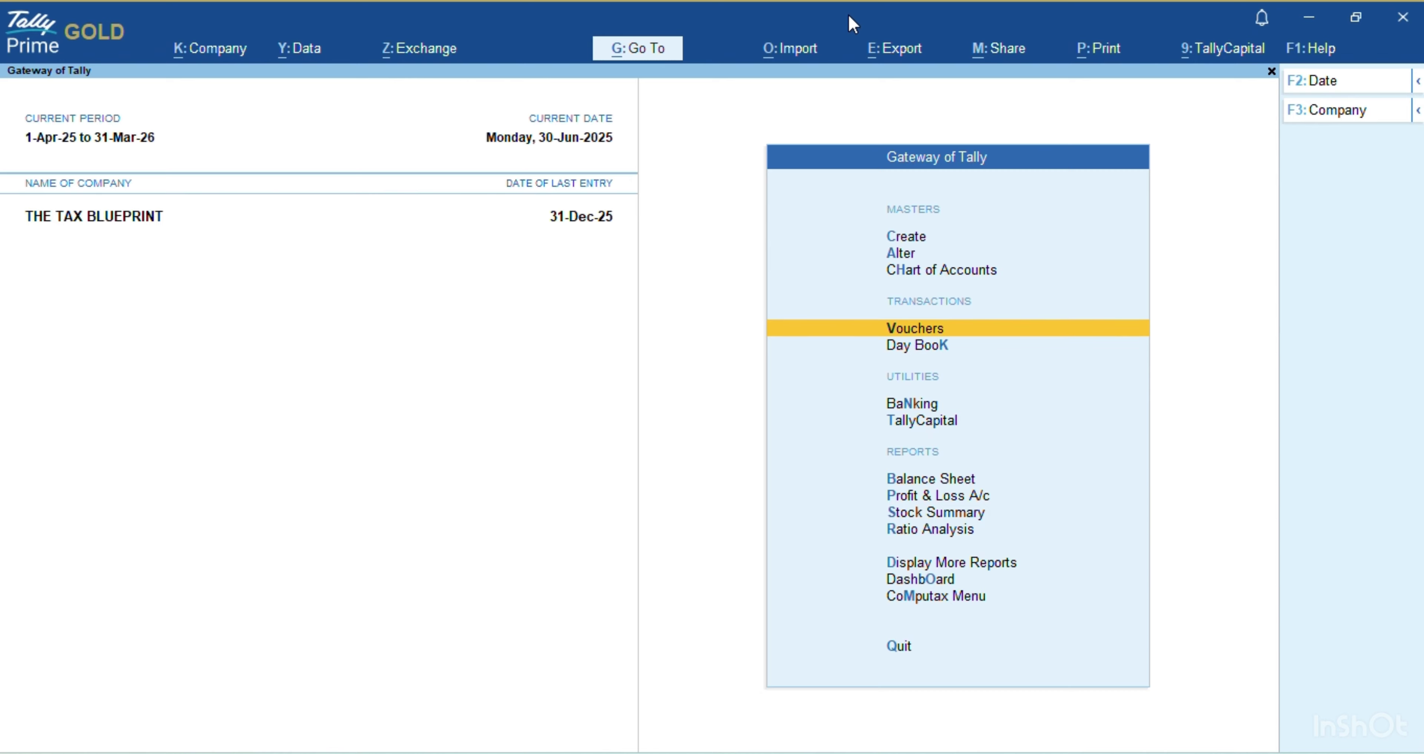
pyautogui.press('Return')
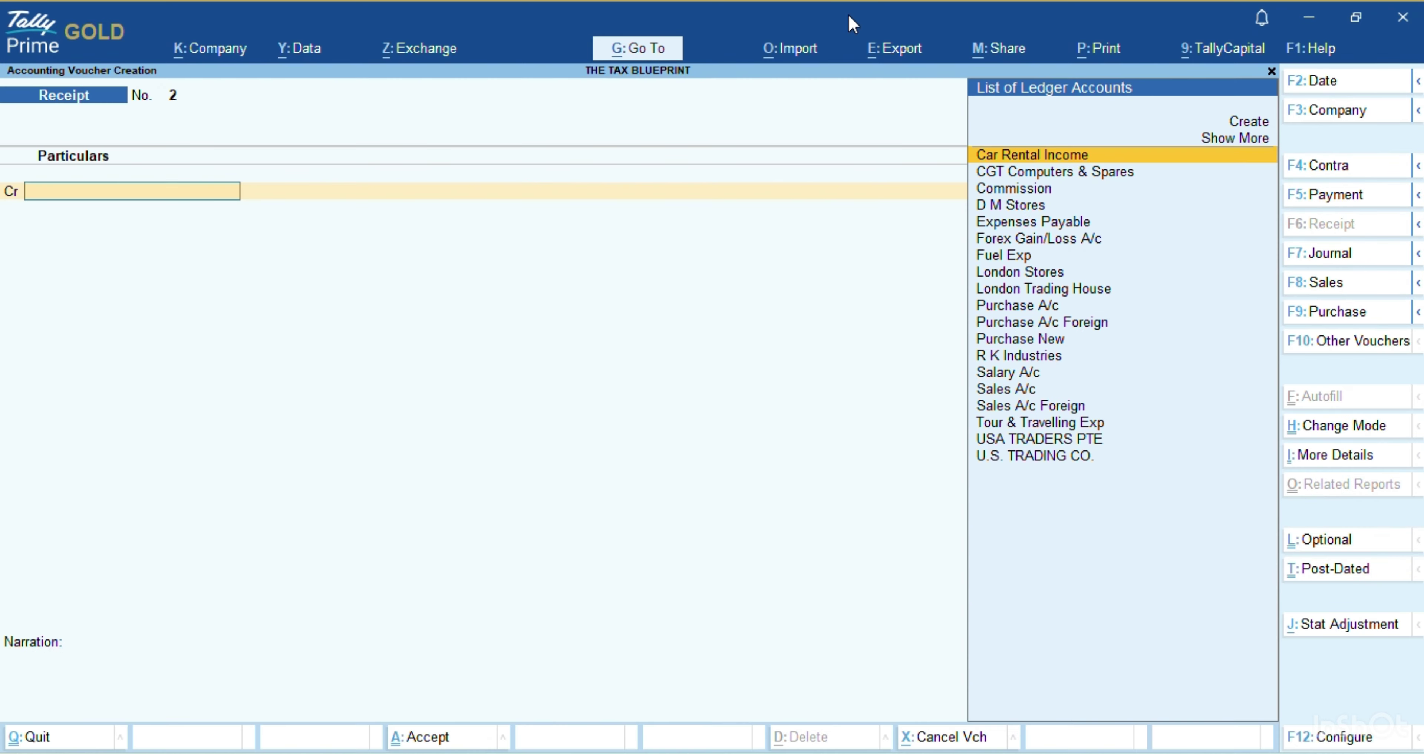
pyautogui.hotkey('alt', 'Tab')
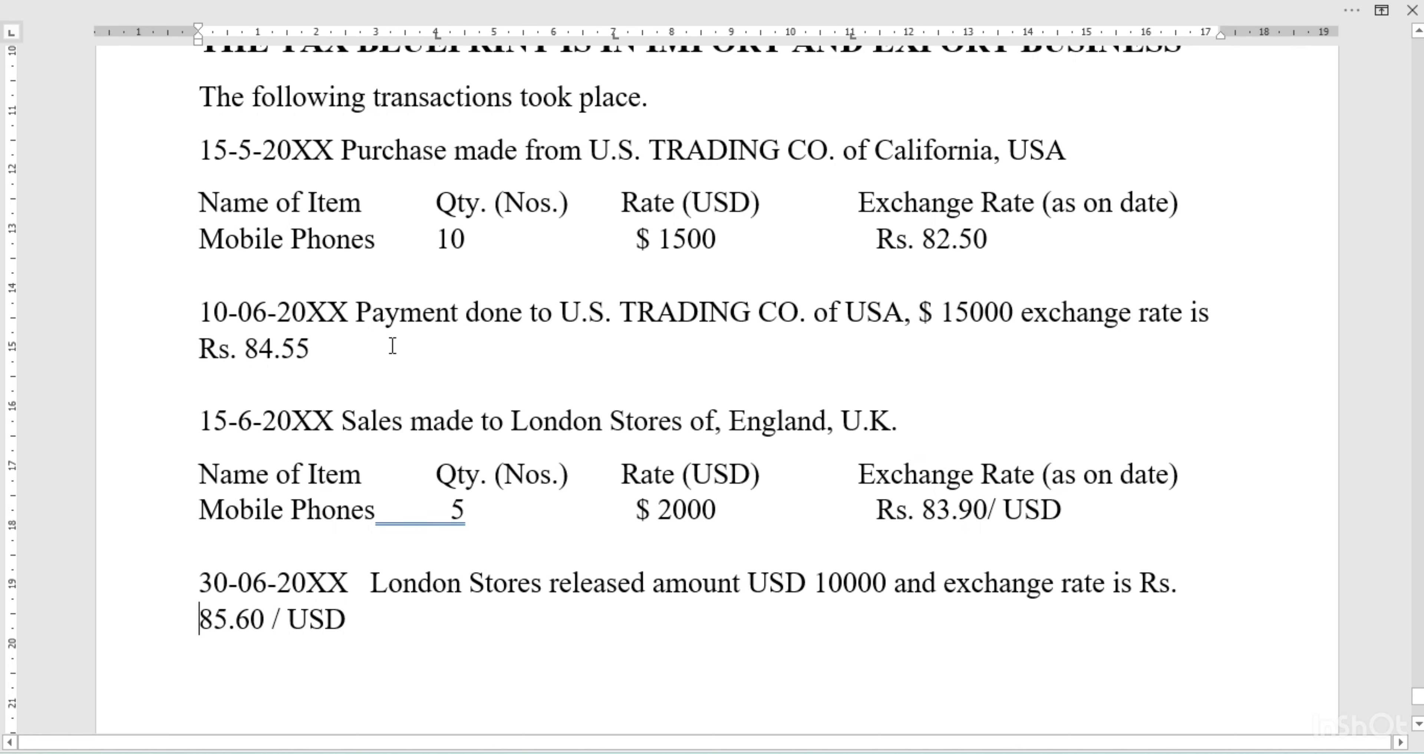
pyautogui.hotkey('alt', 'Tab')
# Set the voucher date to 10-Jun-25
pyautogui.press('F2')
pyautogui.write('3')
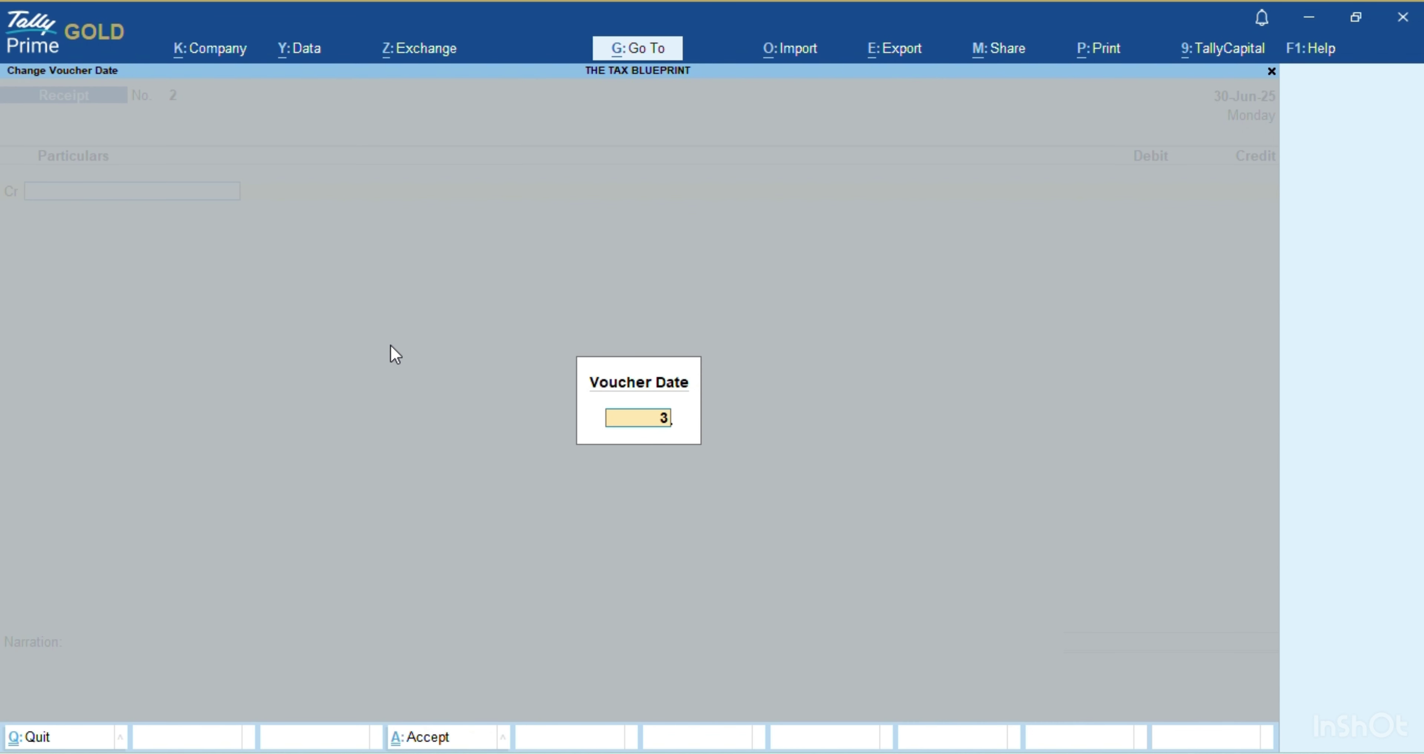
pyautogui.write('10')
pyautogui.press('BackSpace')
pyautogui.press('BackSpace')
pyautogui.press('BackSpace')
pyautogui.write('10 6')
pyautogui.press('Return')
# Switch to a journal voucher in the Use for Forex Gain/Loss Adjustments mode
pyautogui.press('F7')
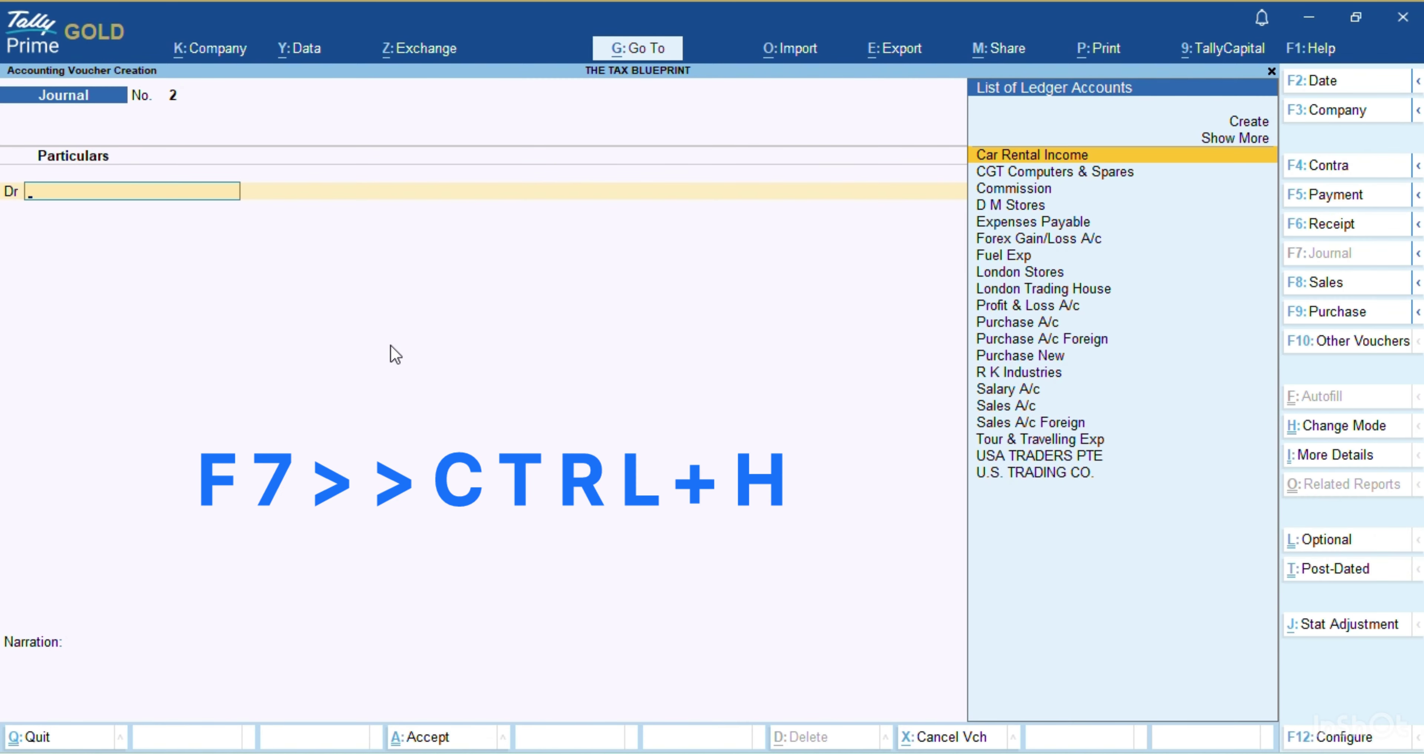
pyautogui.press('ctrl')
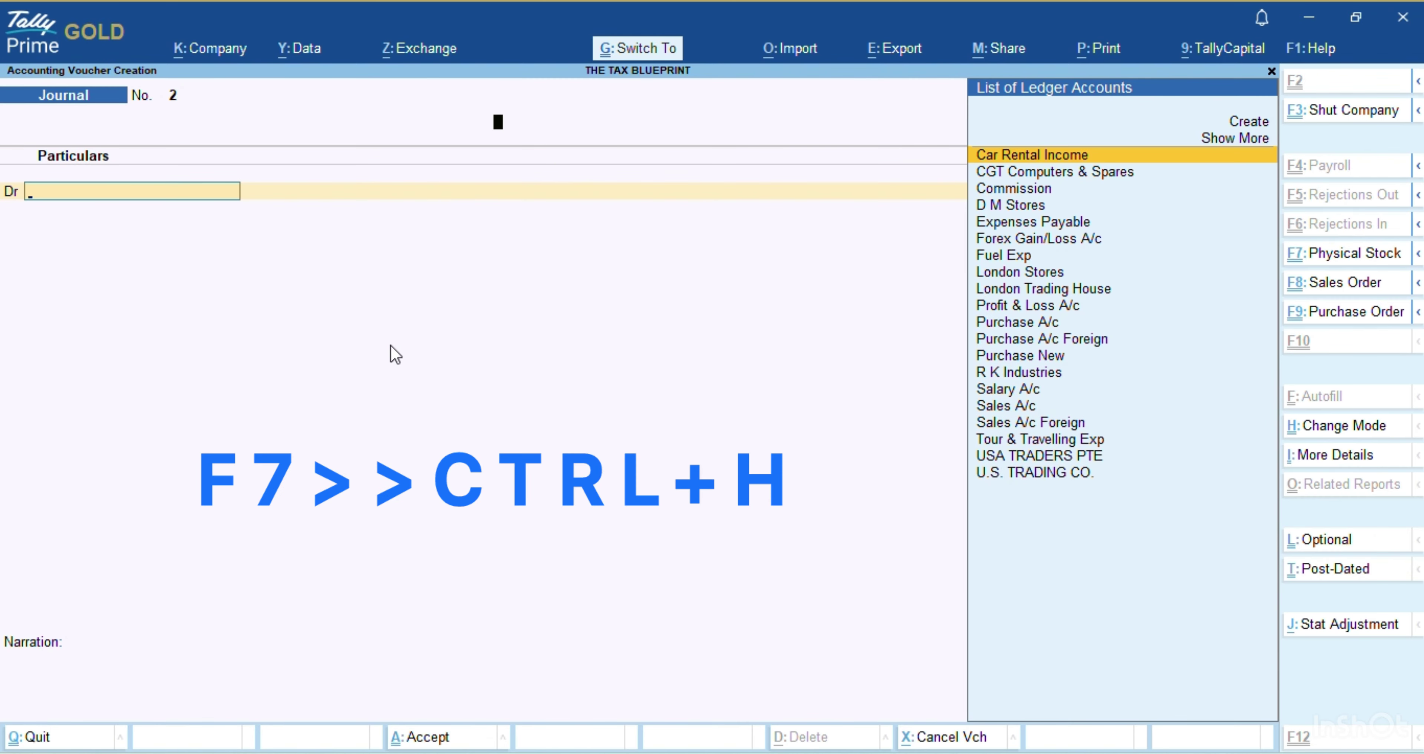
pyautogui.hotkey('ctrl', 'h')
pyautogui.press('Down')
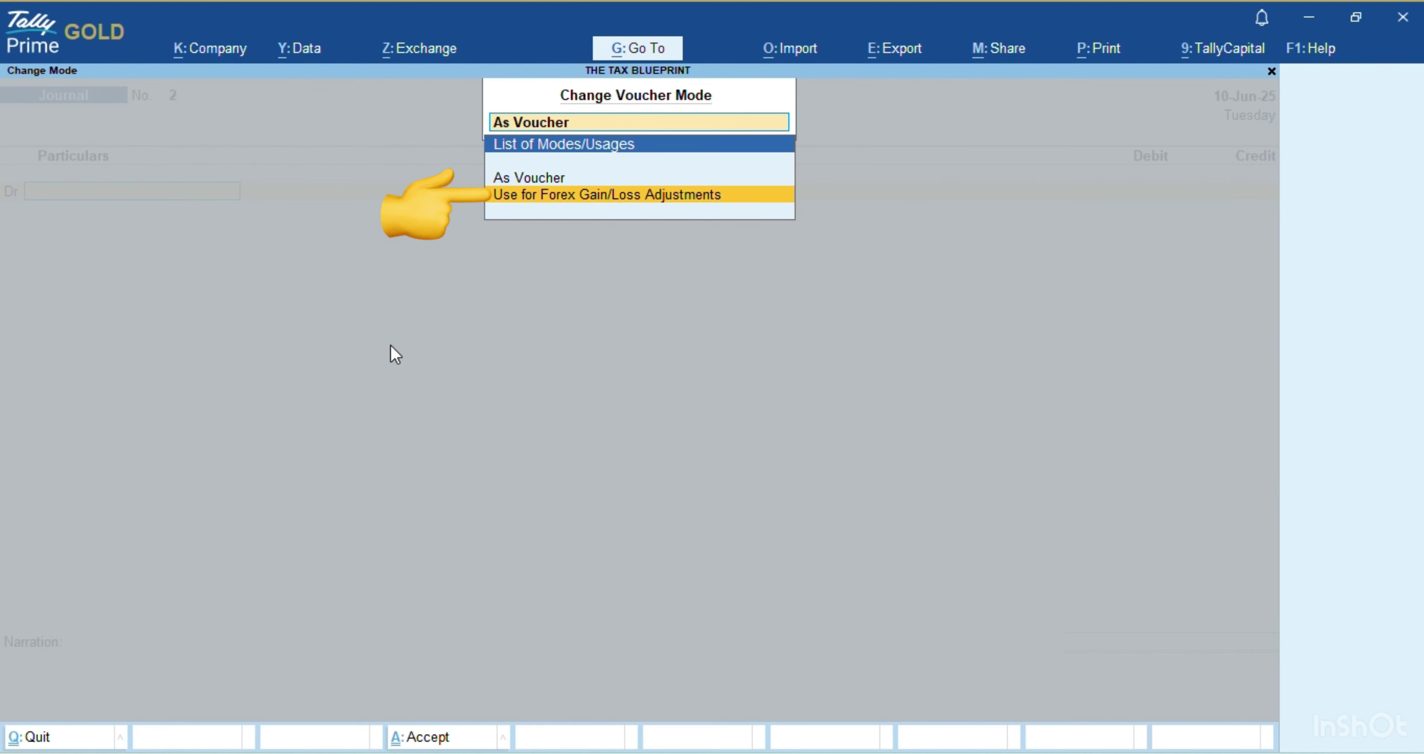
pyautogui.press('Return')
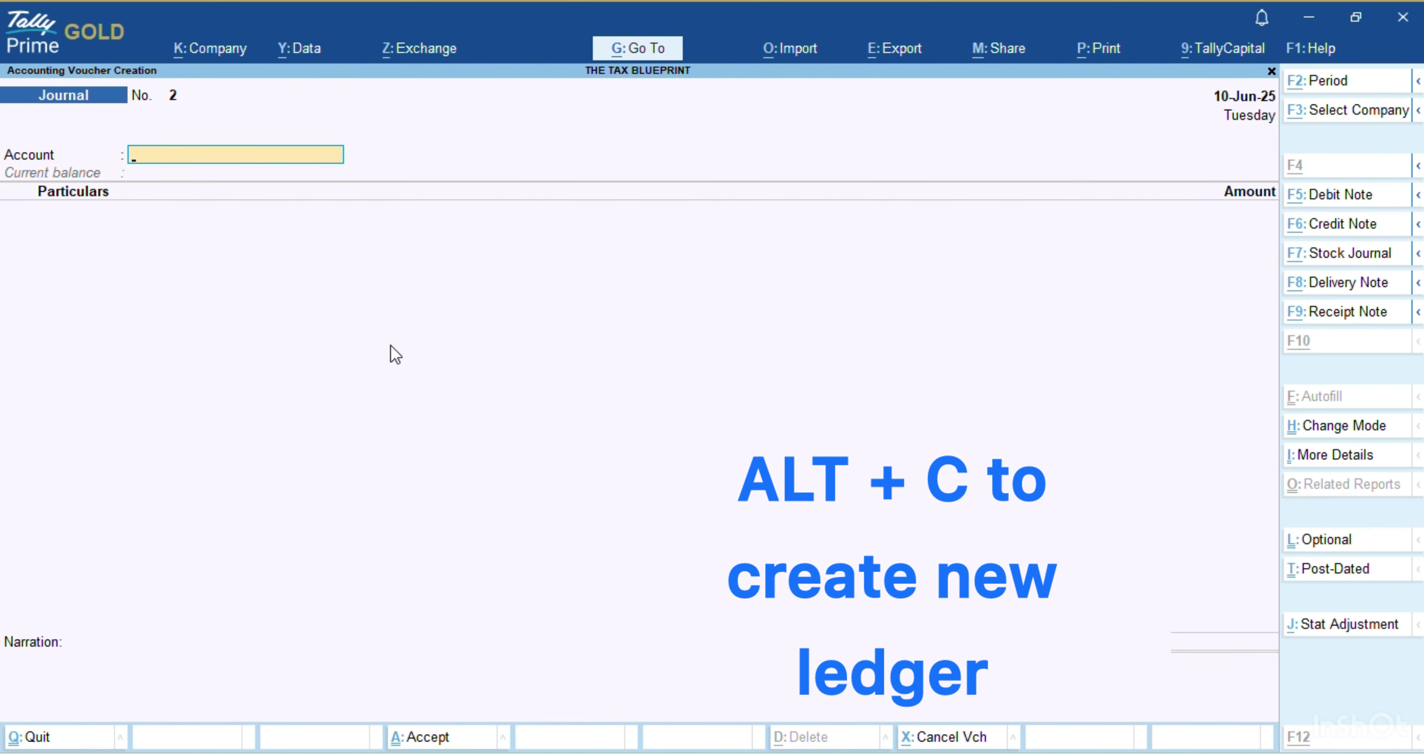
# Create the ledger "Forex Exchang Gain/loss A/c" under Indirect Expenses as the journal's account
pyautogui.hotkey('alt', 'c')
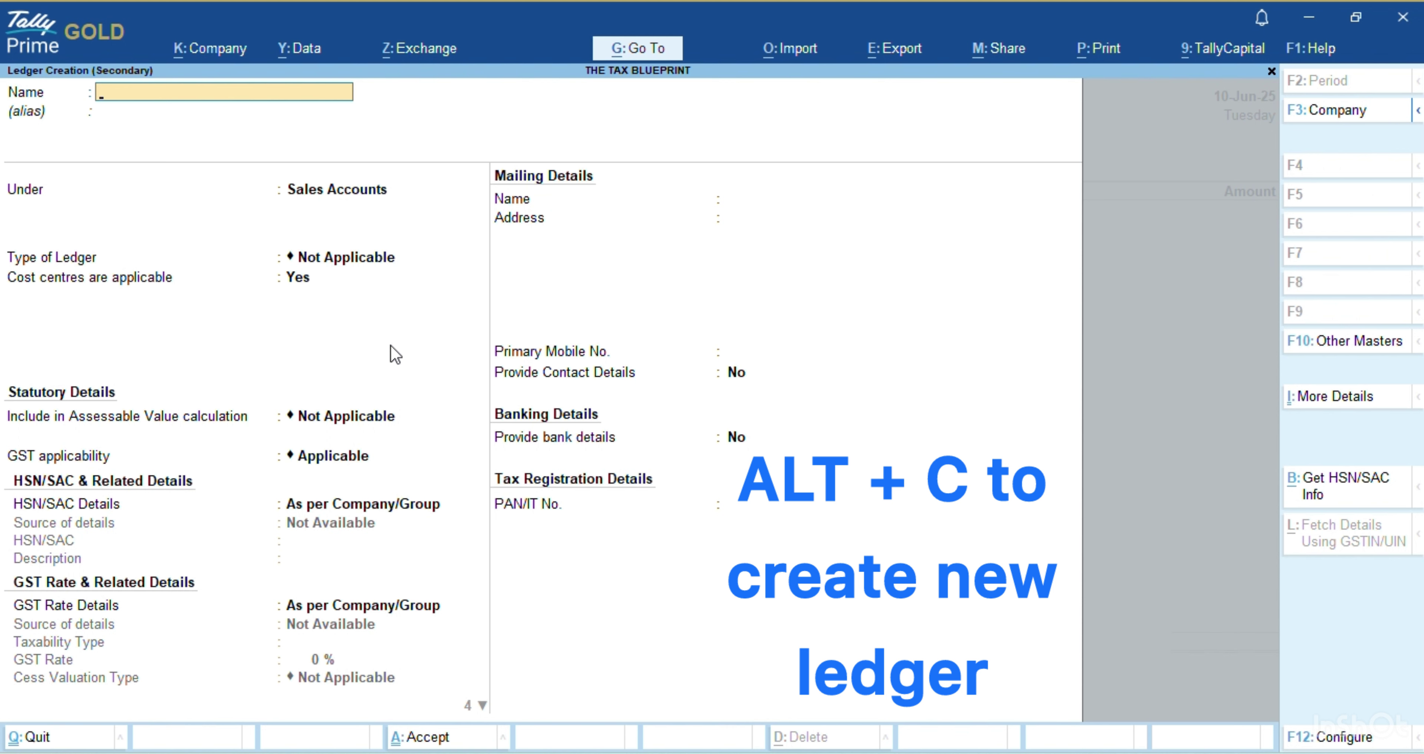
pyautogui.write('Forex Exchang Gain')
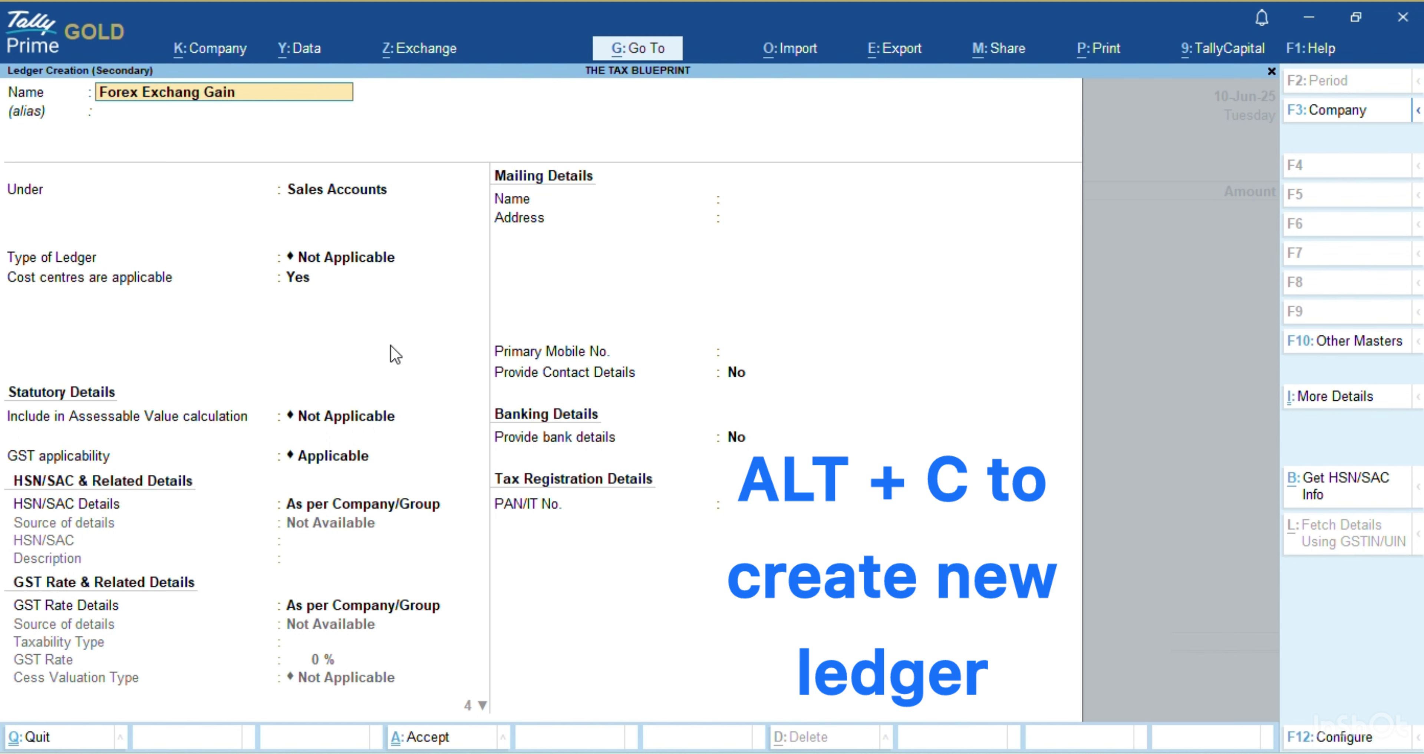
pyautogui.write('/loss')
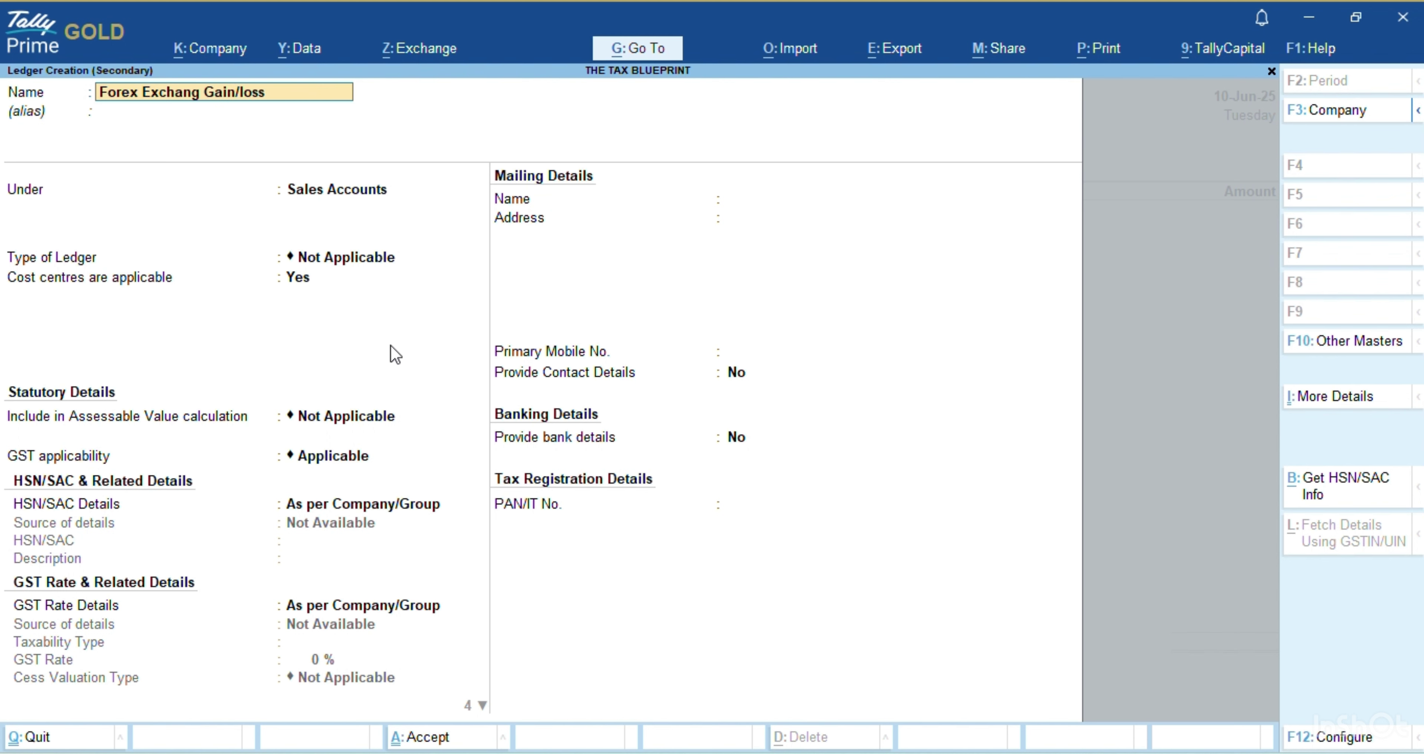
pyautogui.write(' A/c')
pyautogui.press('Return')
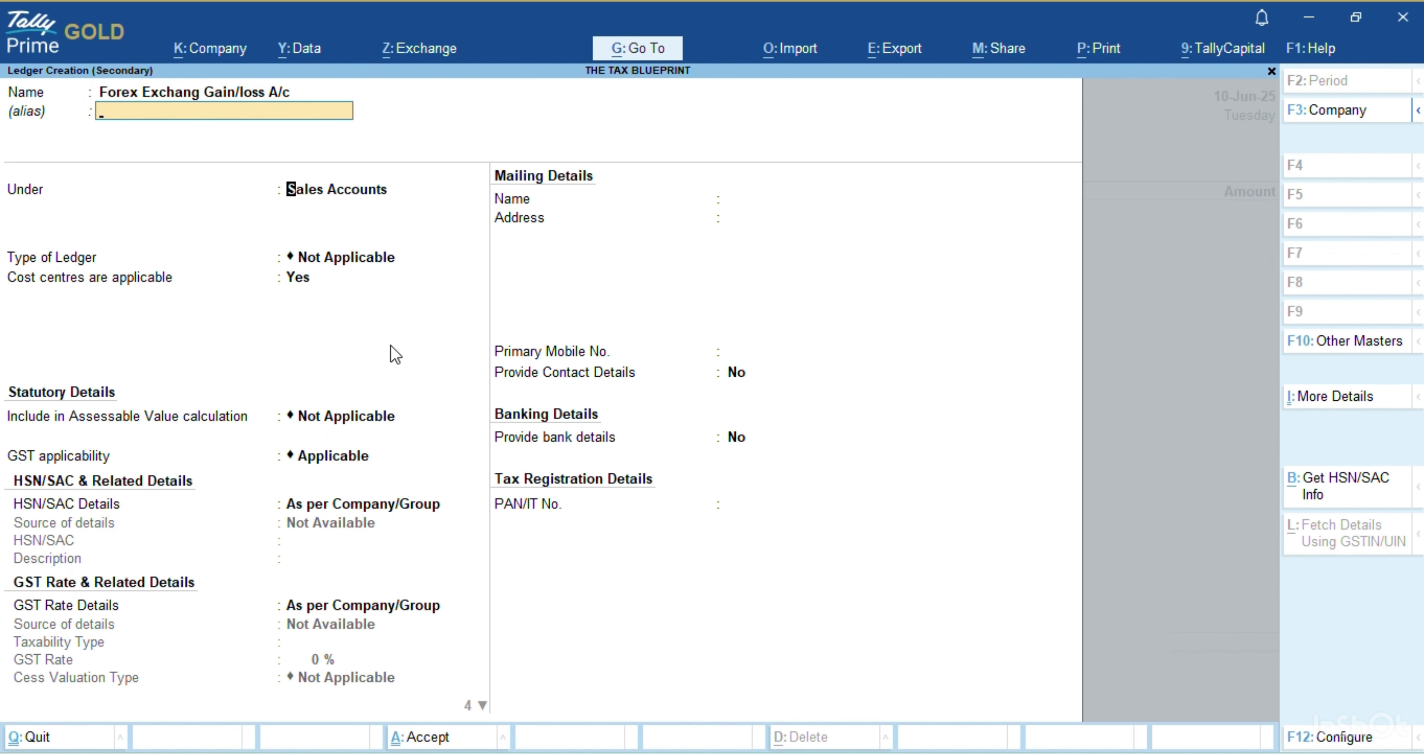
pyautogui.write('Ex')
pyautogui.press('Down')
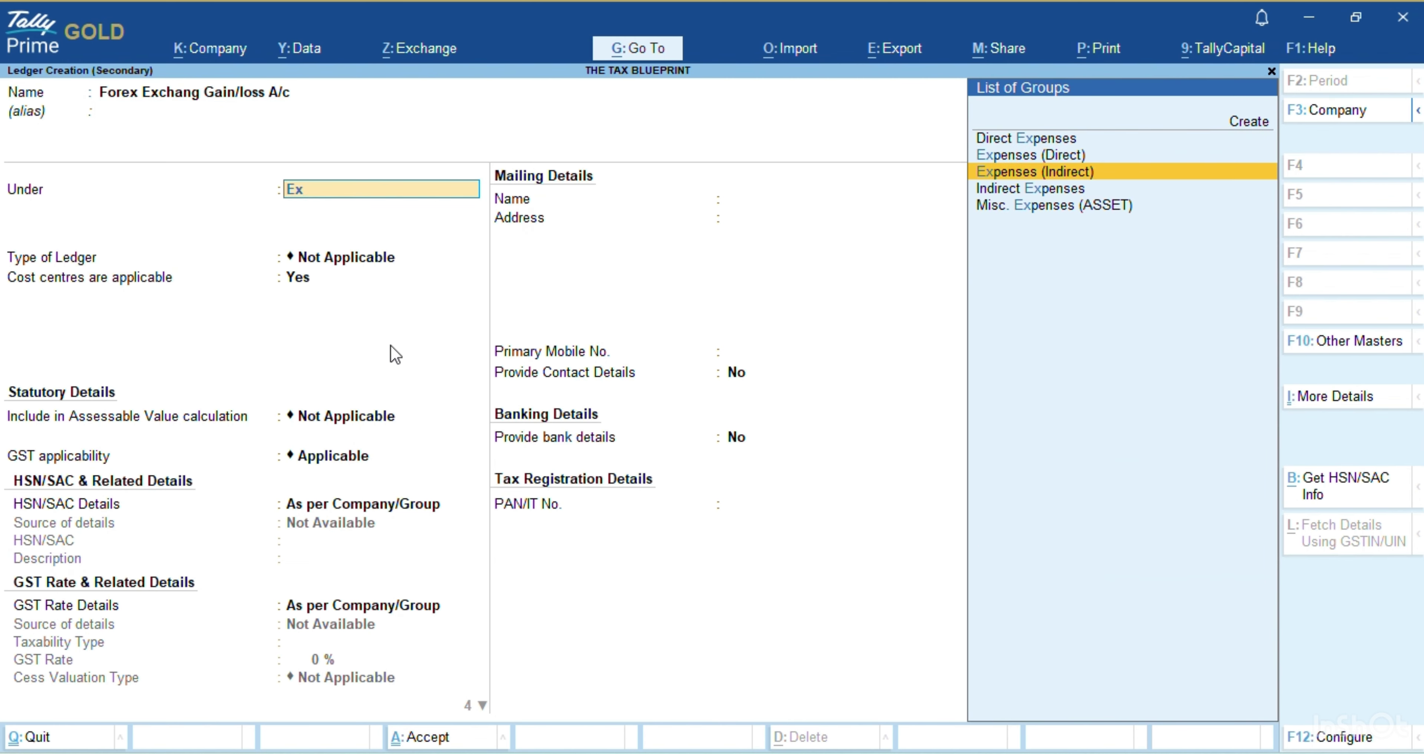
pyautogui.press('Return')
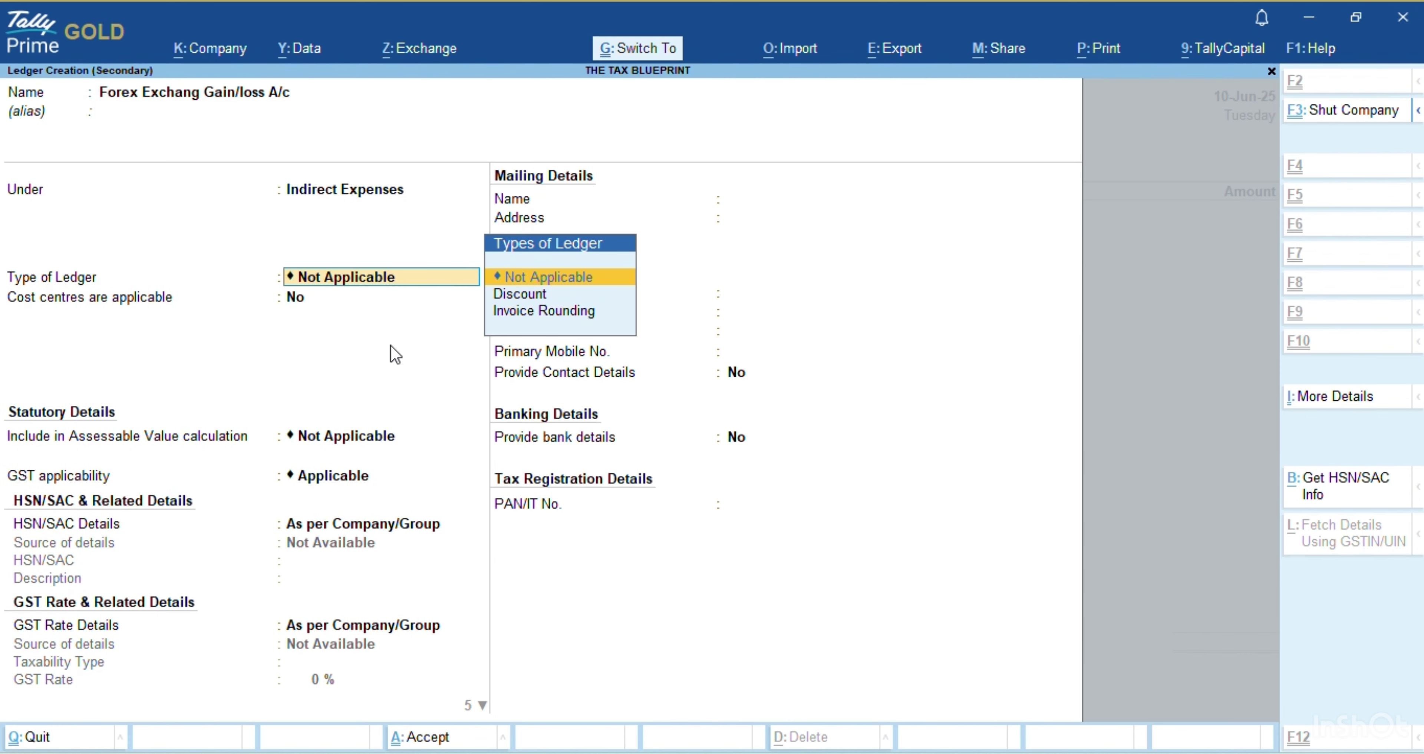
pyautogui.hotkey('ctrl', 'a')
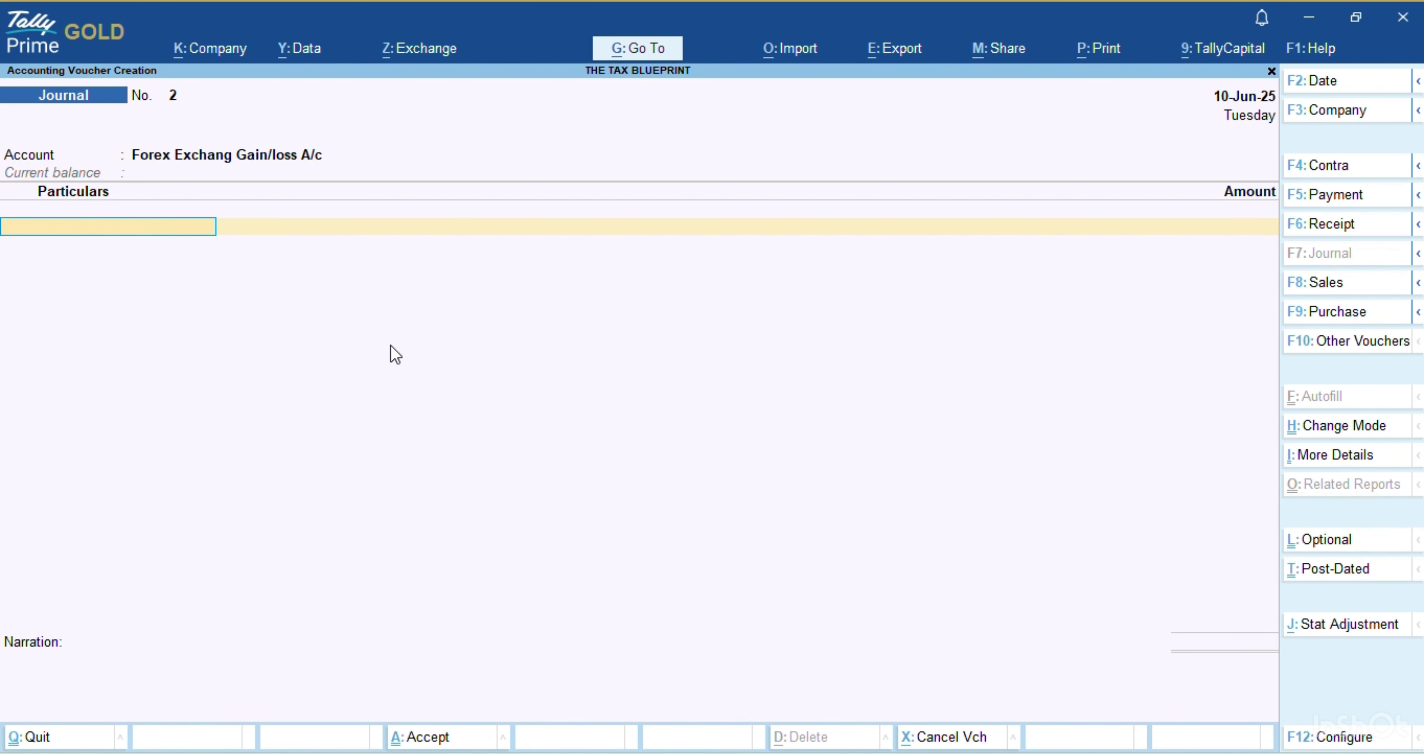
# Add U.S. TRADING CO. to the journal and adjust 30,750.00 Cr against its pending bill 998
pyautogui.write('Us')
pyautogui.press('Return')
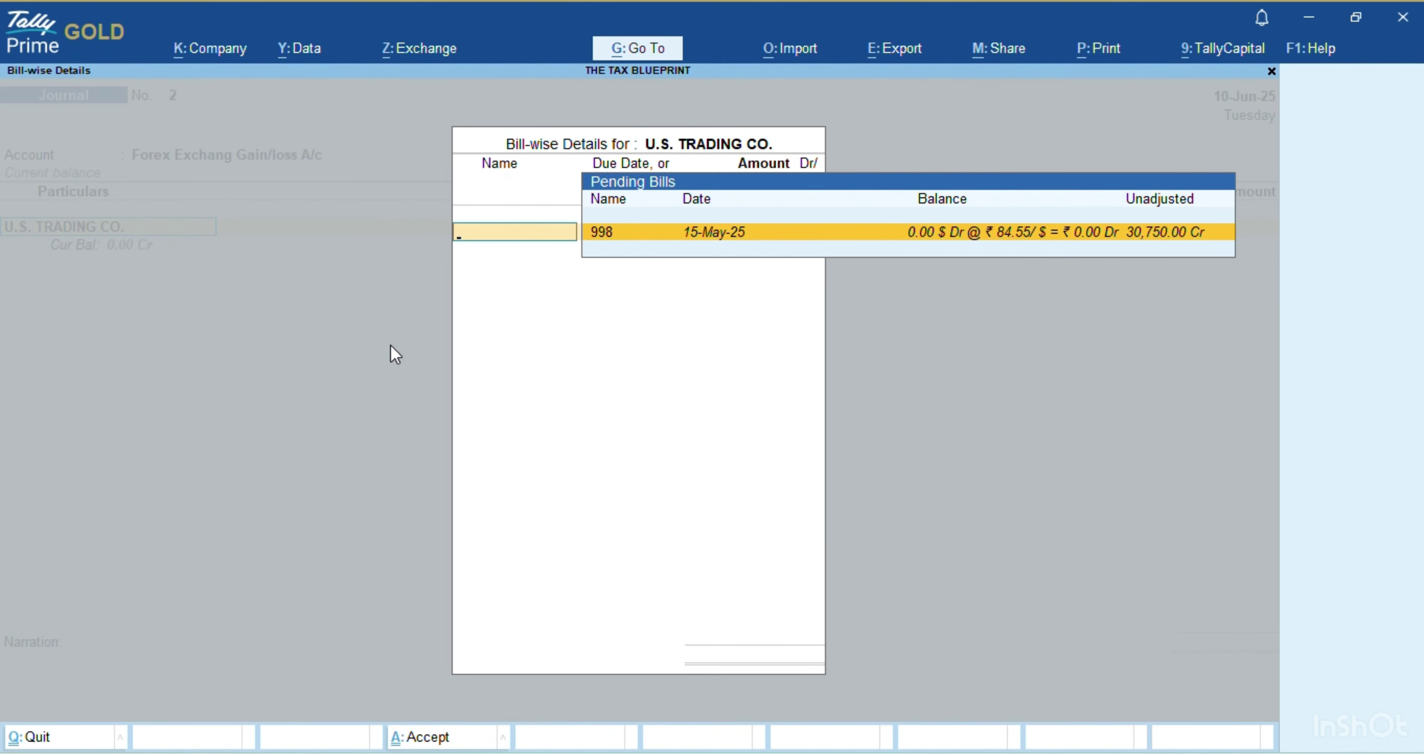
pyautogui.press('Return')
pyautogui.press('Return')
pyautogui.press('Return')
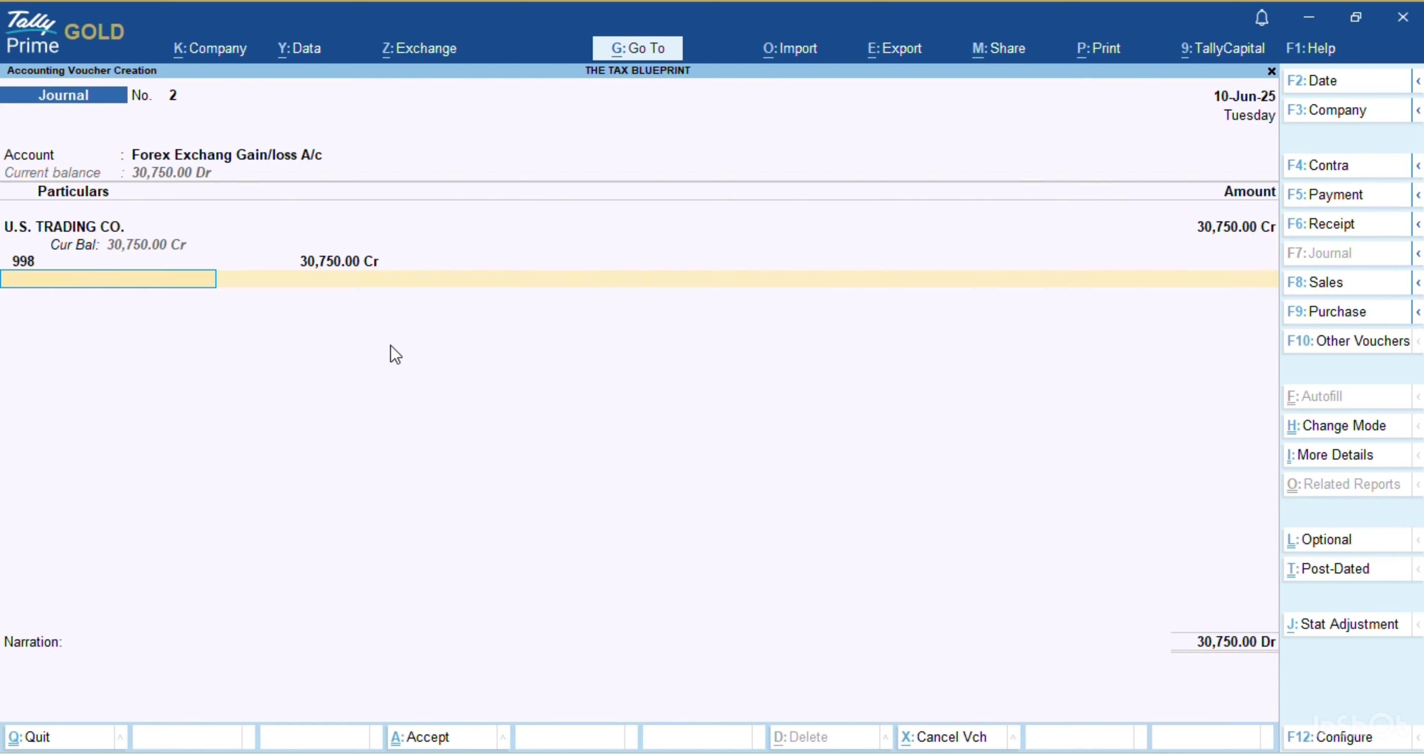
# Enter the narration "By forex loss booked" and save the journal voucher
pyautogui.press('Return')
pyautogui.write('By')
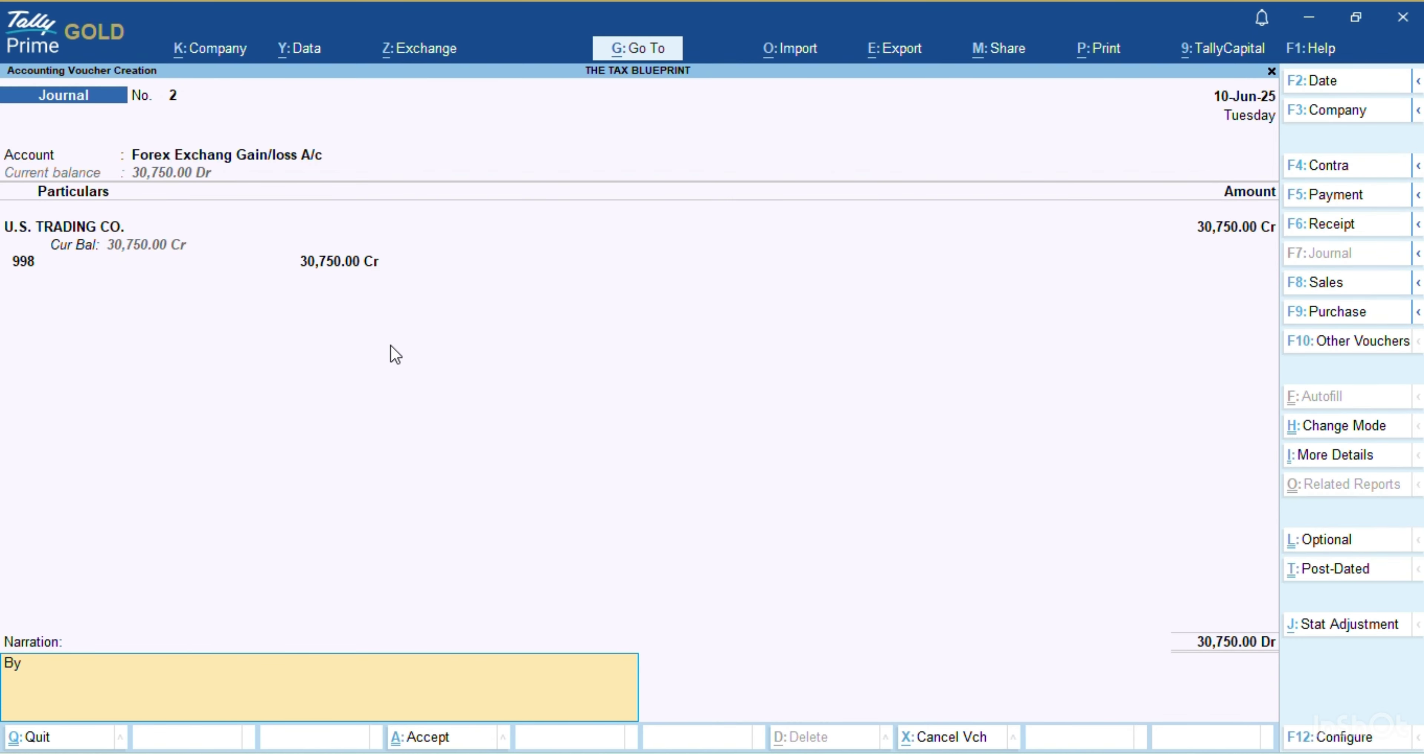
pyautogui.write(' forex loss booked')
pyautogui.press('Return')
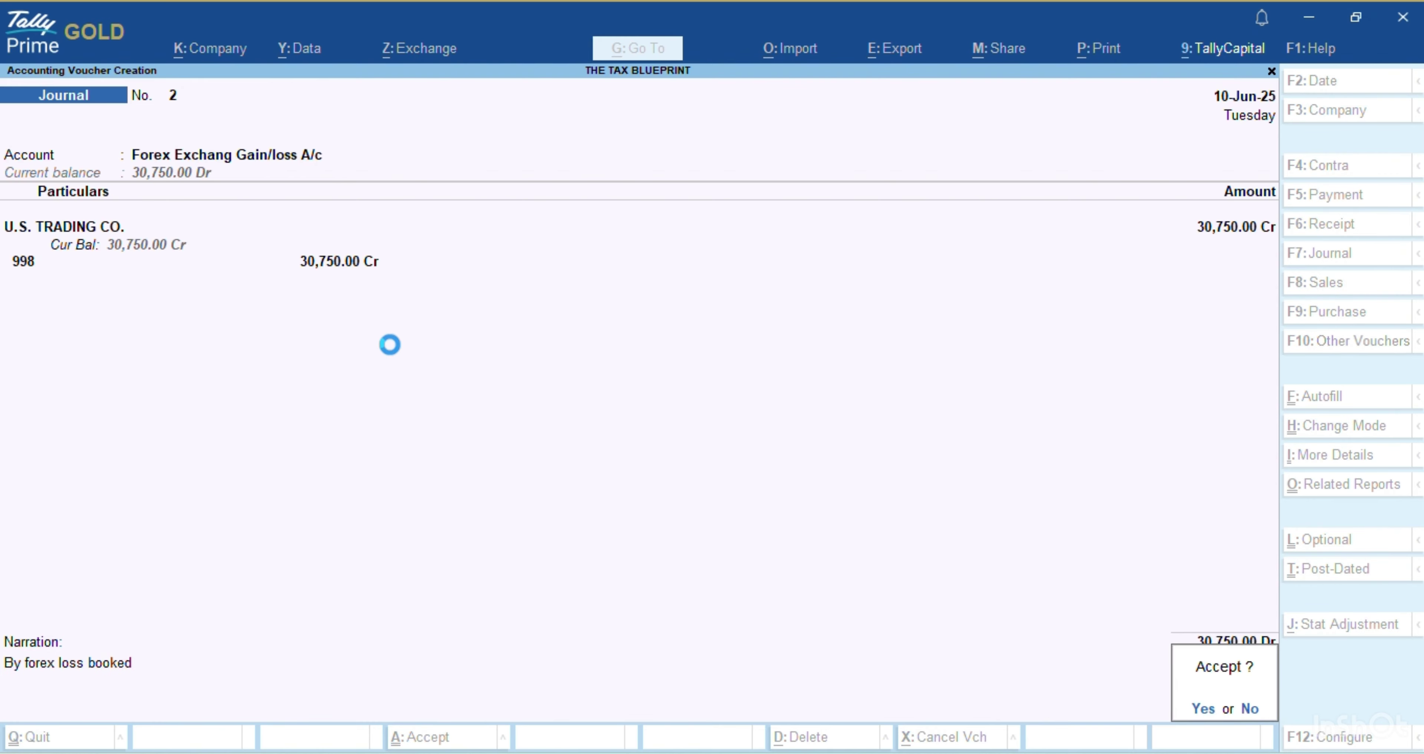
pyautogui.press('Return')
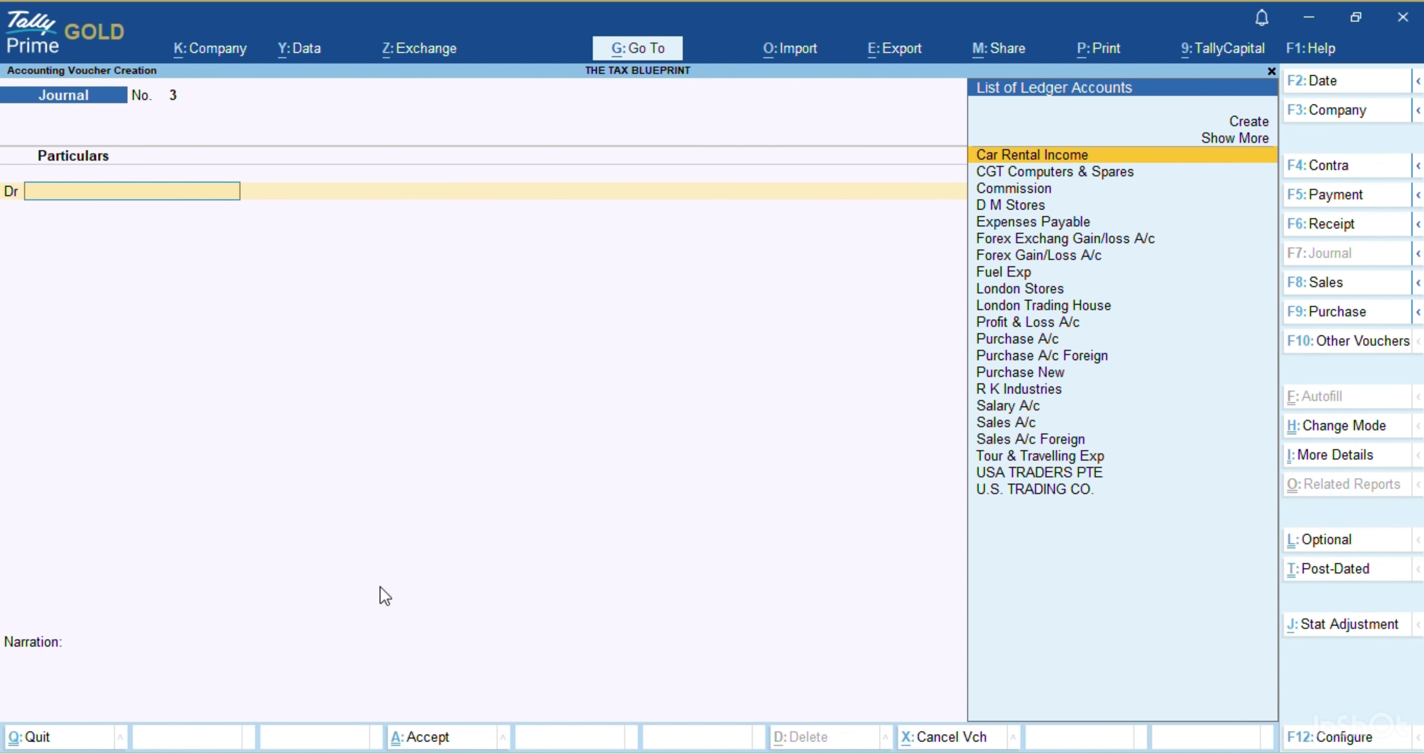
# Date the new journal voucher 30-Jun-25 and set its mode to Use for Forex Gain/Loss Adjustments
pyautogui.press('F2')
pyautogui.write('30 6')
pyautogui.press('Return')
pyautogui.hotkey('ctrl', 'h')
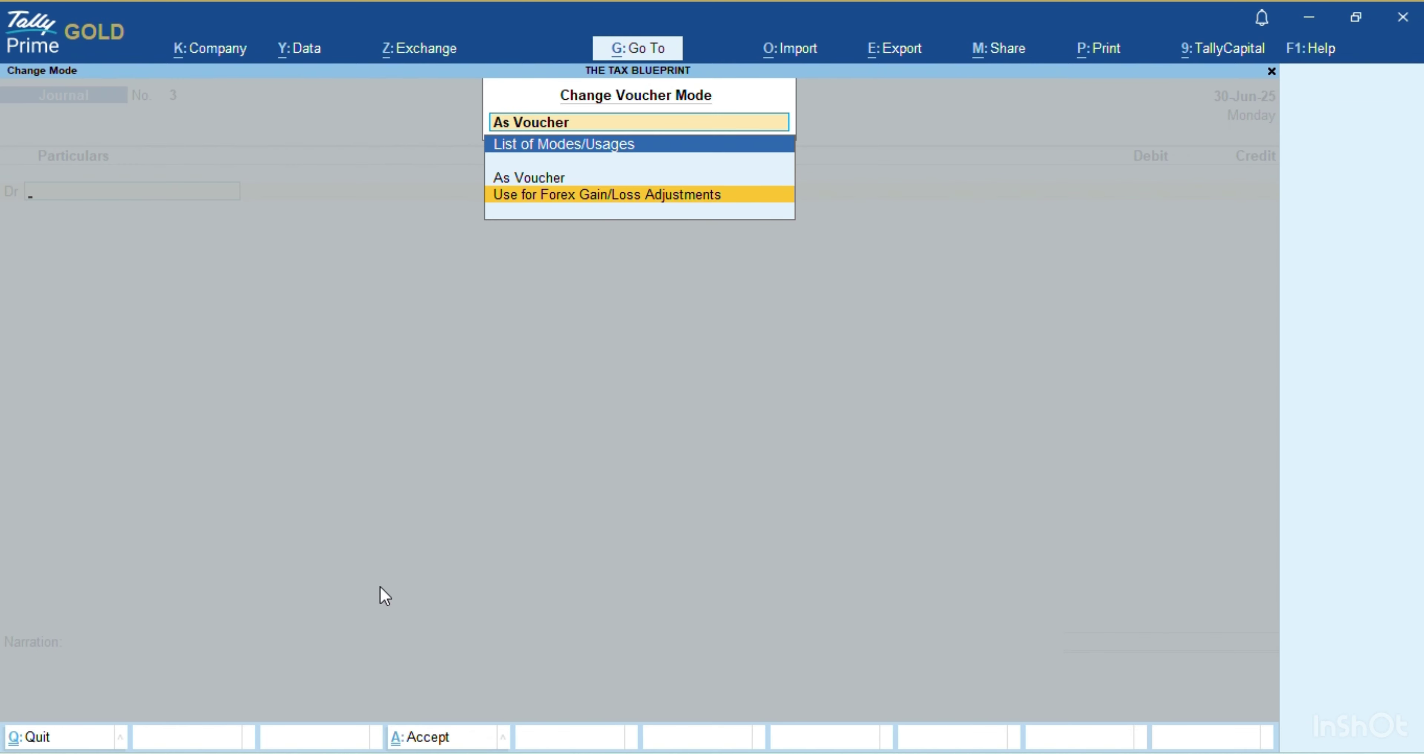
pyautogui.press('Return')
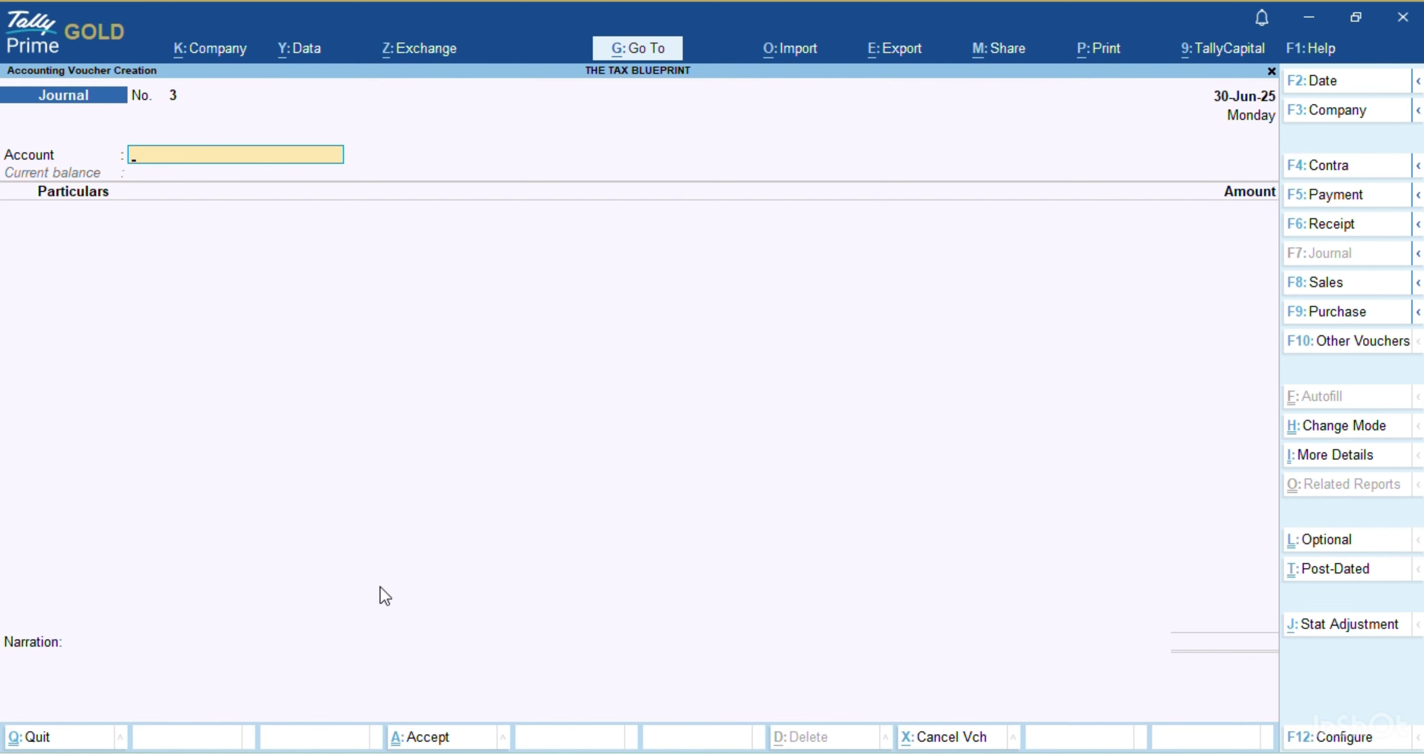
# Choose Forex Exchang Gain/loss A/c as the account and adjust London Stores' pending bill 5 with 17,000.00 Dr
pyautogui.write('F')
pyautogui.press('Return')
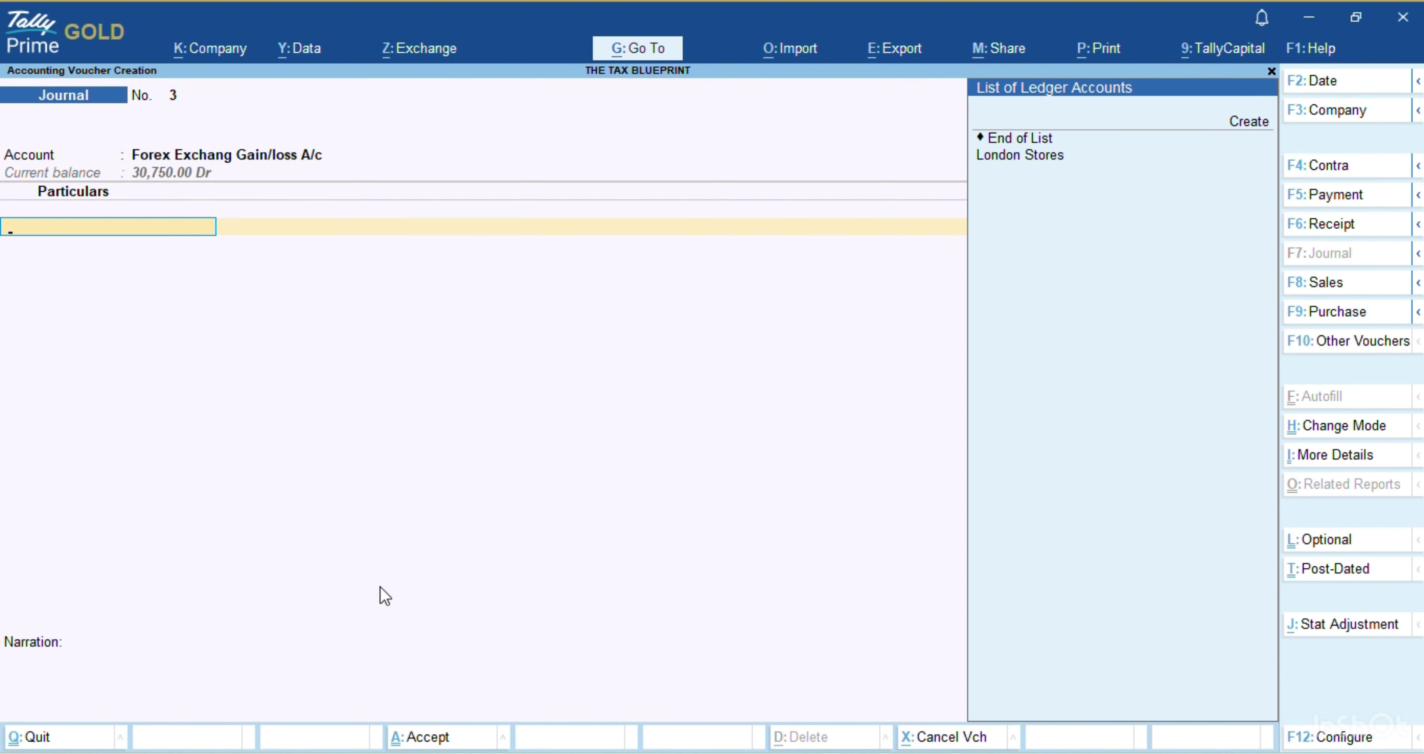
pyautogui.press('Down')
pyautogui.press('Return')
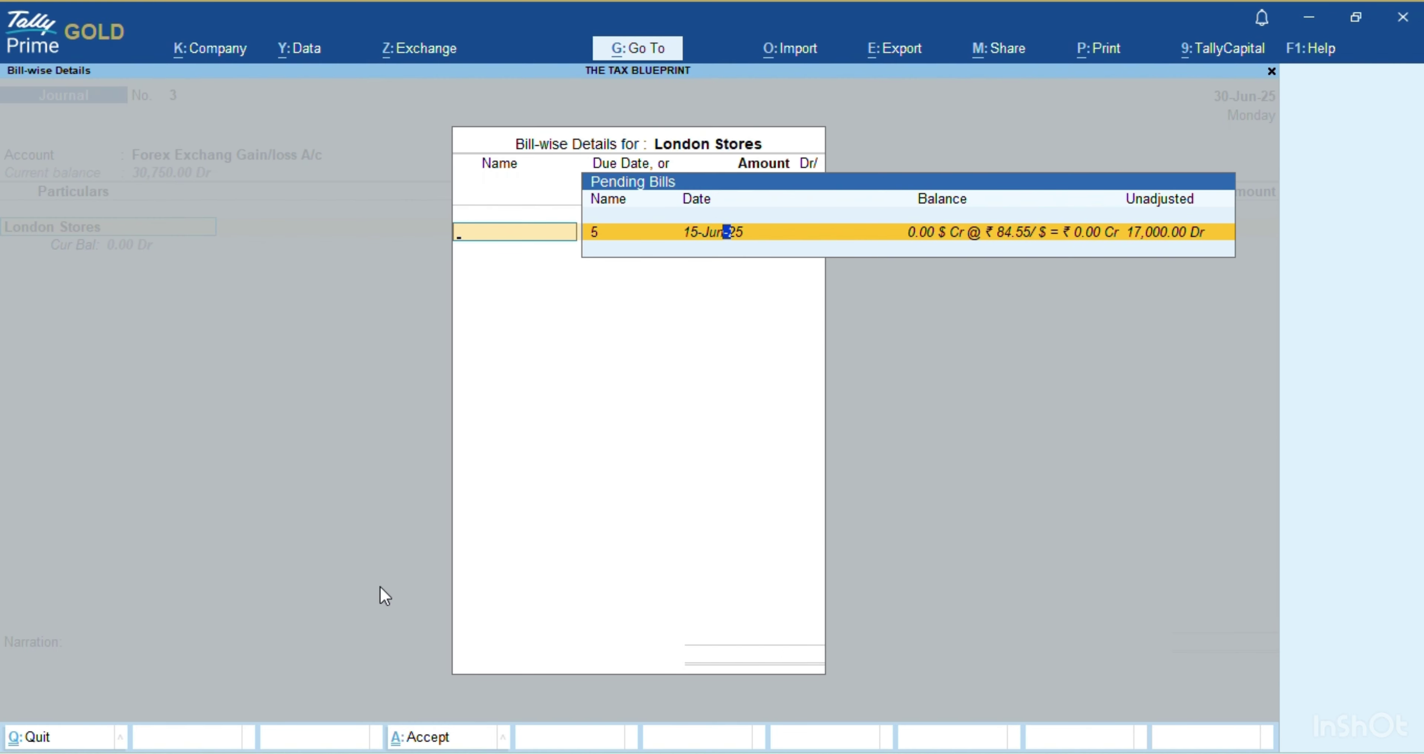
pyautogui.press('Return')
pyautogui.press('Return')
pyautogui.press('Return')
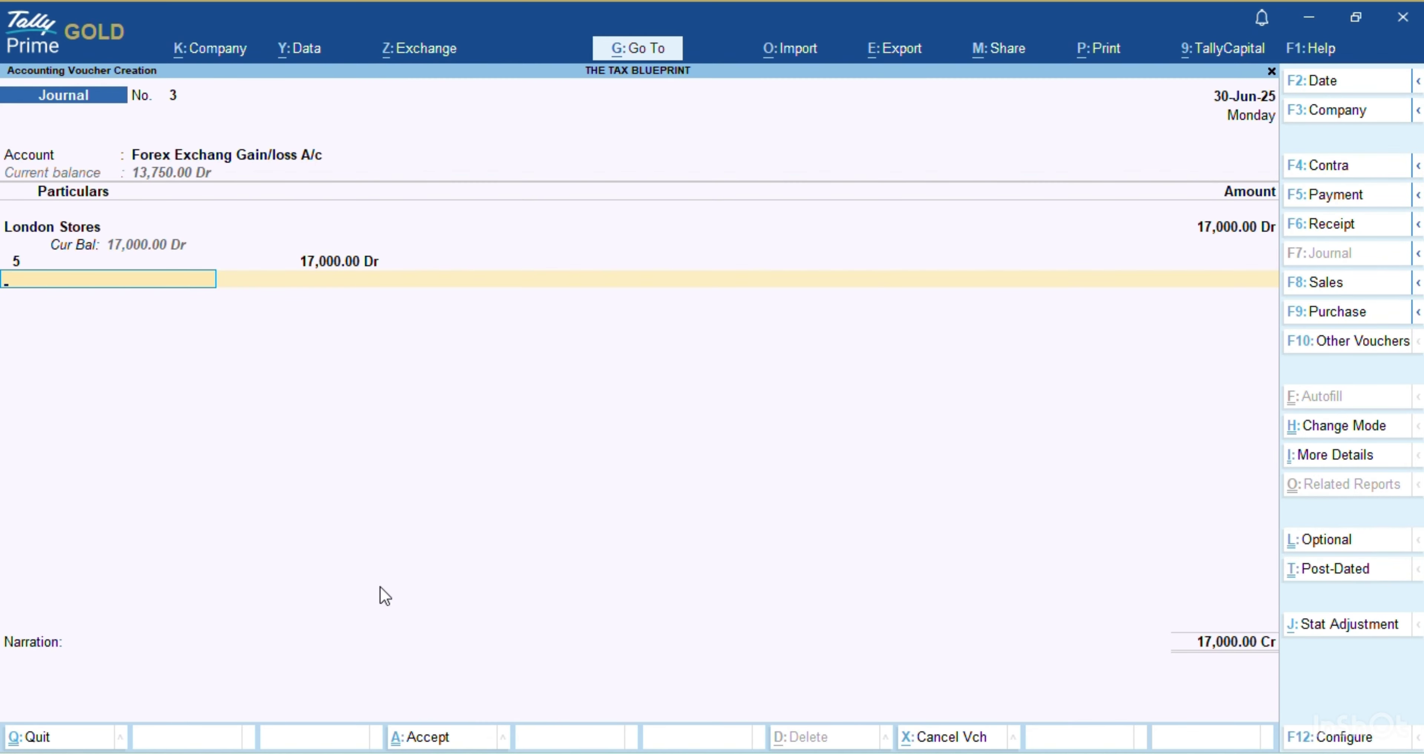
# Reuse the previous narration reworded as "By forex gain recorded", save the journal voucher and leave voucher entry
pyautogui.hotkey('ctrl', 'r')
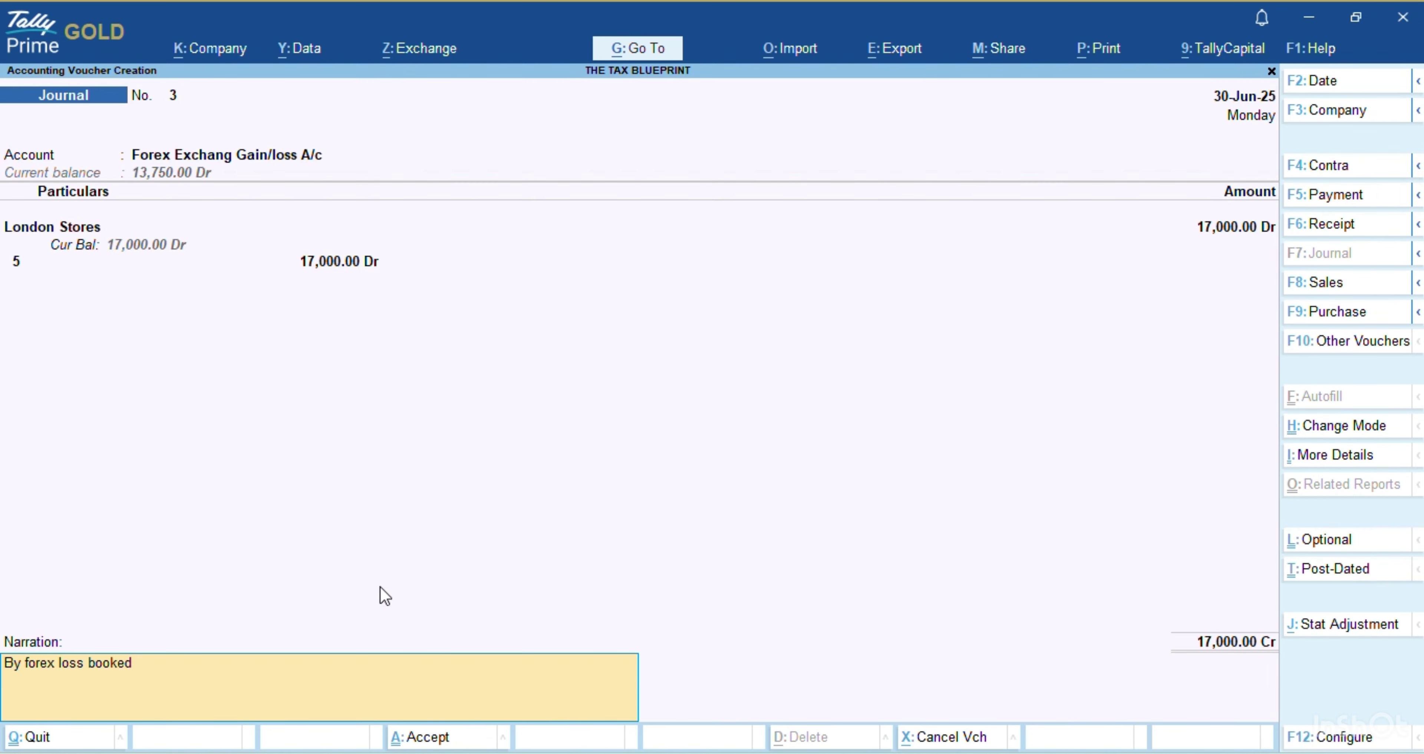
pyautogui.press('BackSpace')
pyautogui.press('BackSpace')
pyautogui.press('BackSpace')
pyautogui.press('BackSpace')
pyautogui.press('BackSpace')
pyautogui.press('BackSpace')
pyautogui.press('BackSpace')
pyautogui.press('BackSpace')
pyautogui.press('BackSpace')
pyautogui.press('BackSpace')
pyautogui.press('BackSpace')
pyautogui.press('BackSpace')
pyautogui.write('gain recorded')
pyautogui.press('Return')
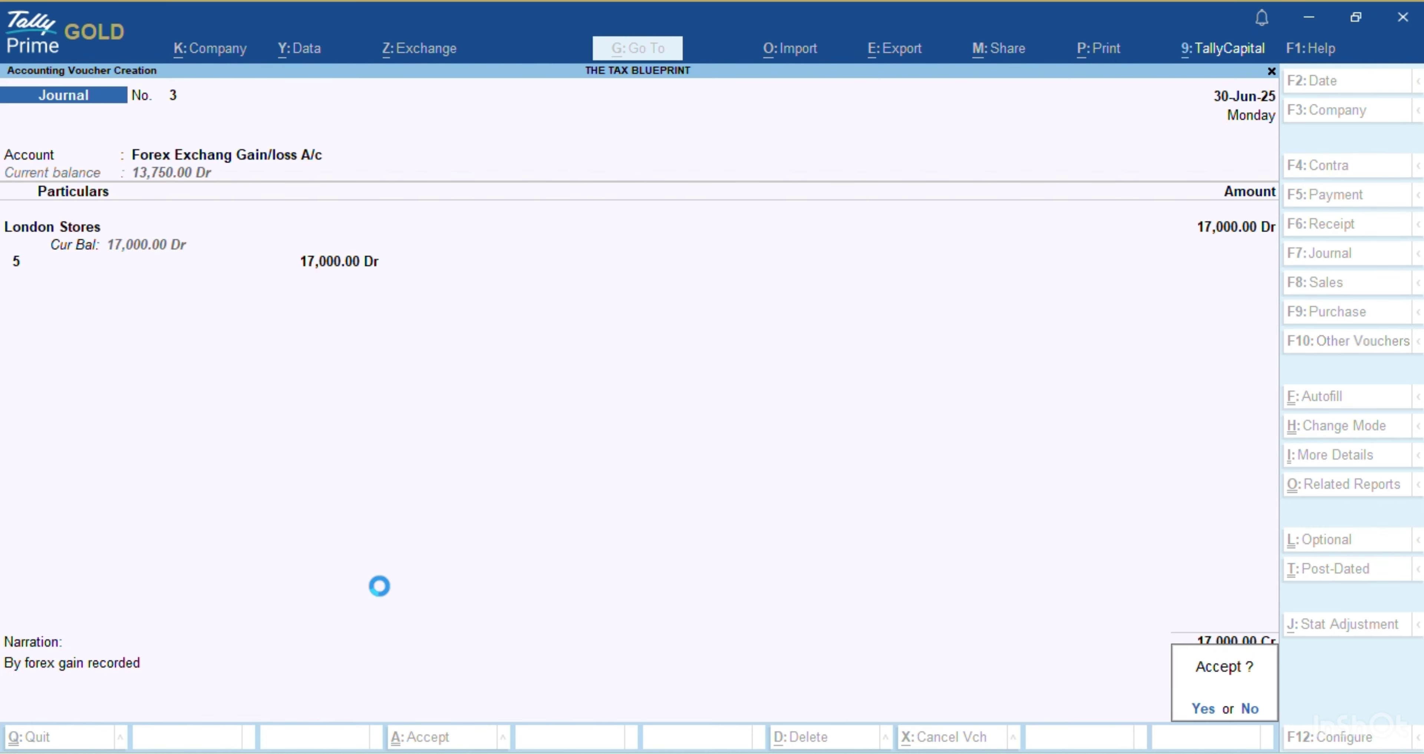
pyautogui.press('Return')
pyautogui.press('Escape')
# Open the London Stores ledger from the account books
pyautogui.press('d')
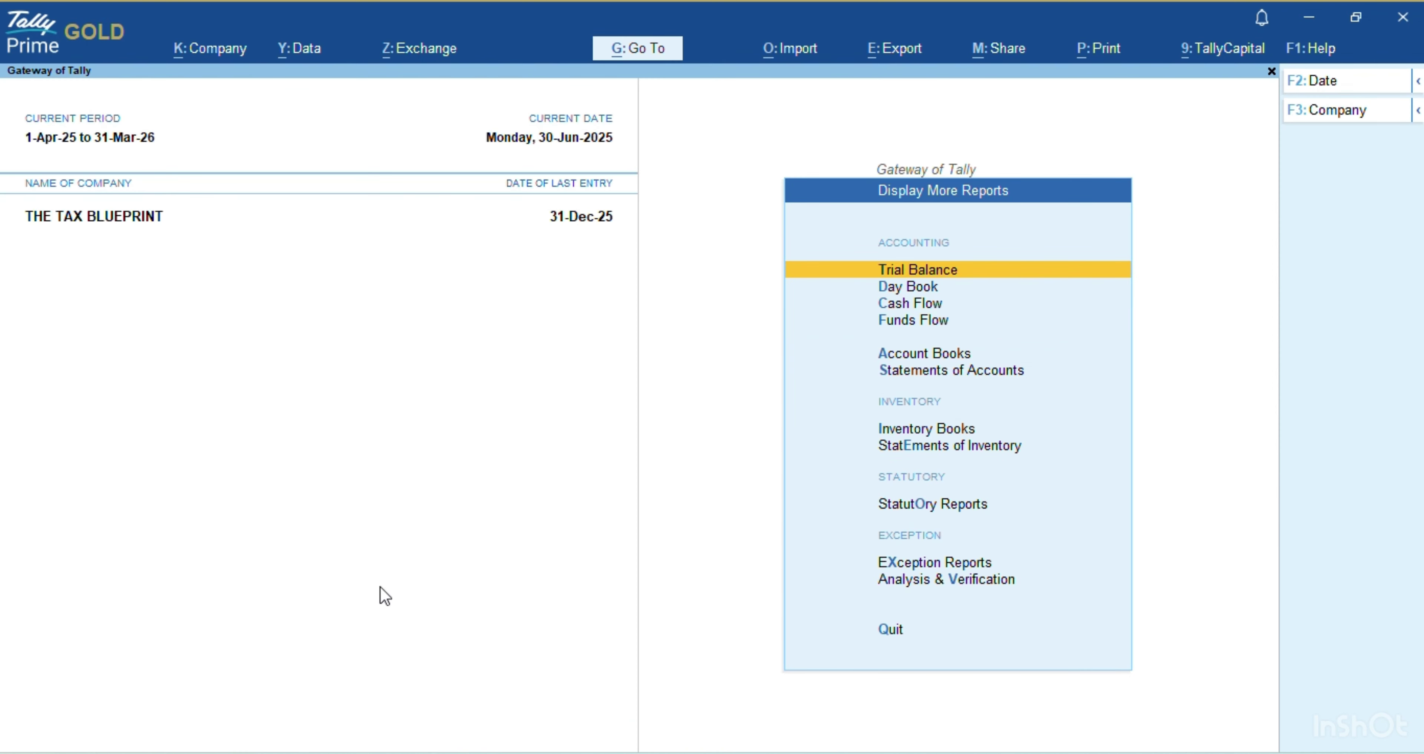
pyautogui.press('a')
pyautogui.press('Down')
pyautogui.press('Return')
pyautogui.write('Lo')
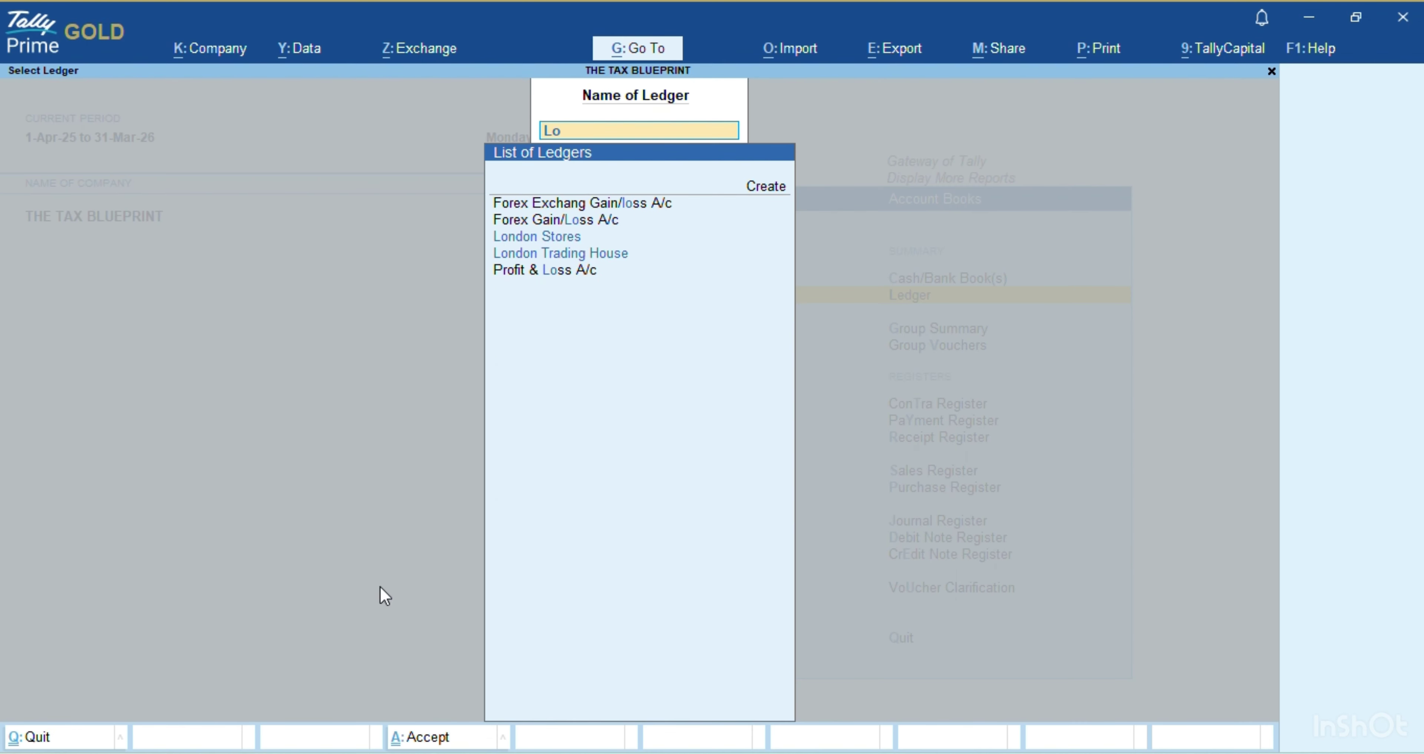
pyautogui.press('Return')
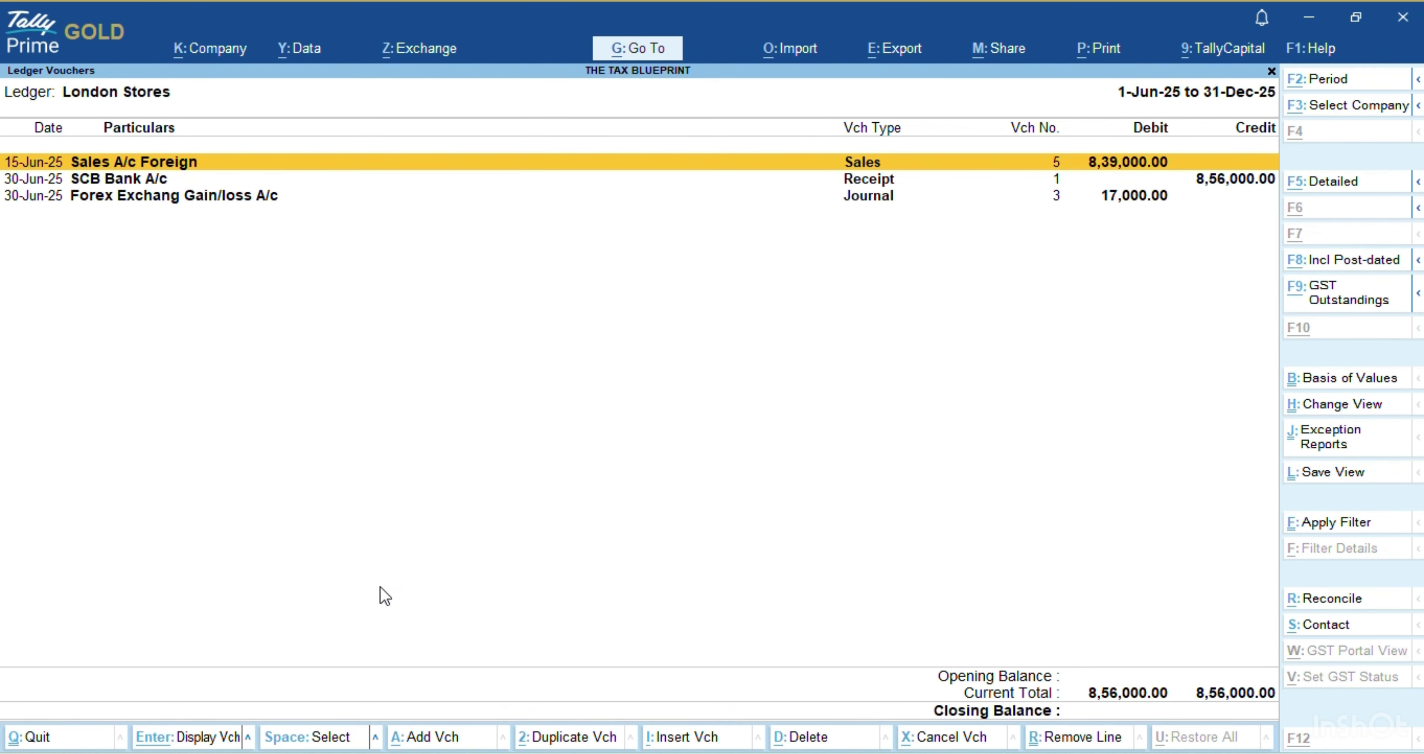
# Set the London Stores ledger period to 1-Apr-25 to 31-Dec-25, examine its sales, receipt and forex journal entries, and close it
pyautogui.press('F2')
pyautogui.press('Return')
pyautogui.press('Return')
pyautogui.press('Down')
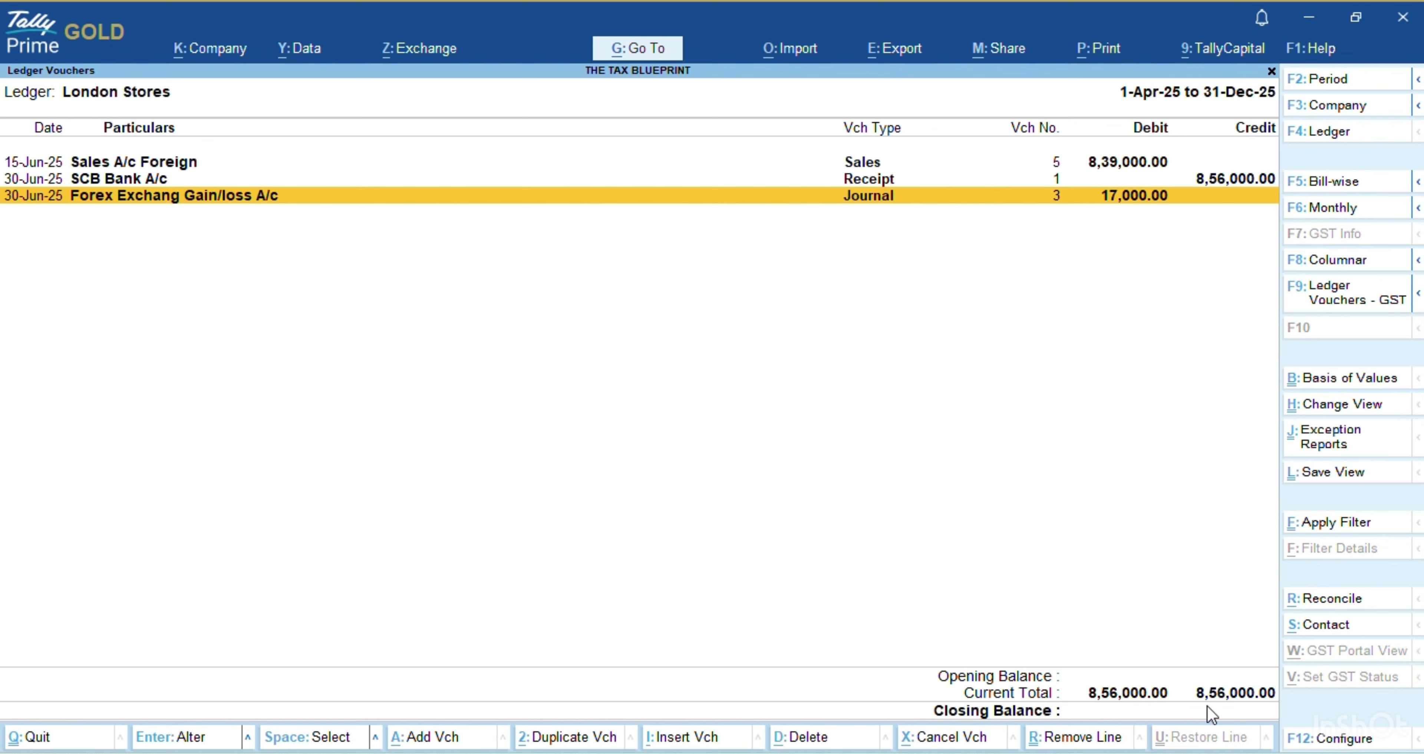
pyautogui.press('Up')
pyautogui.press('Up')
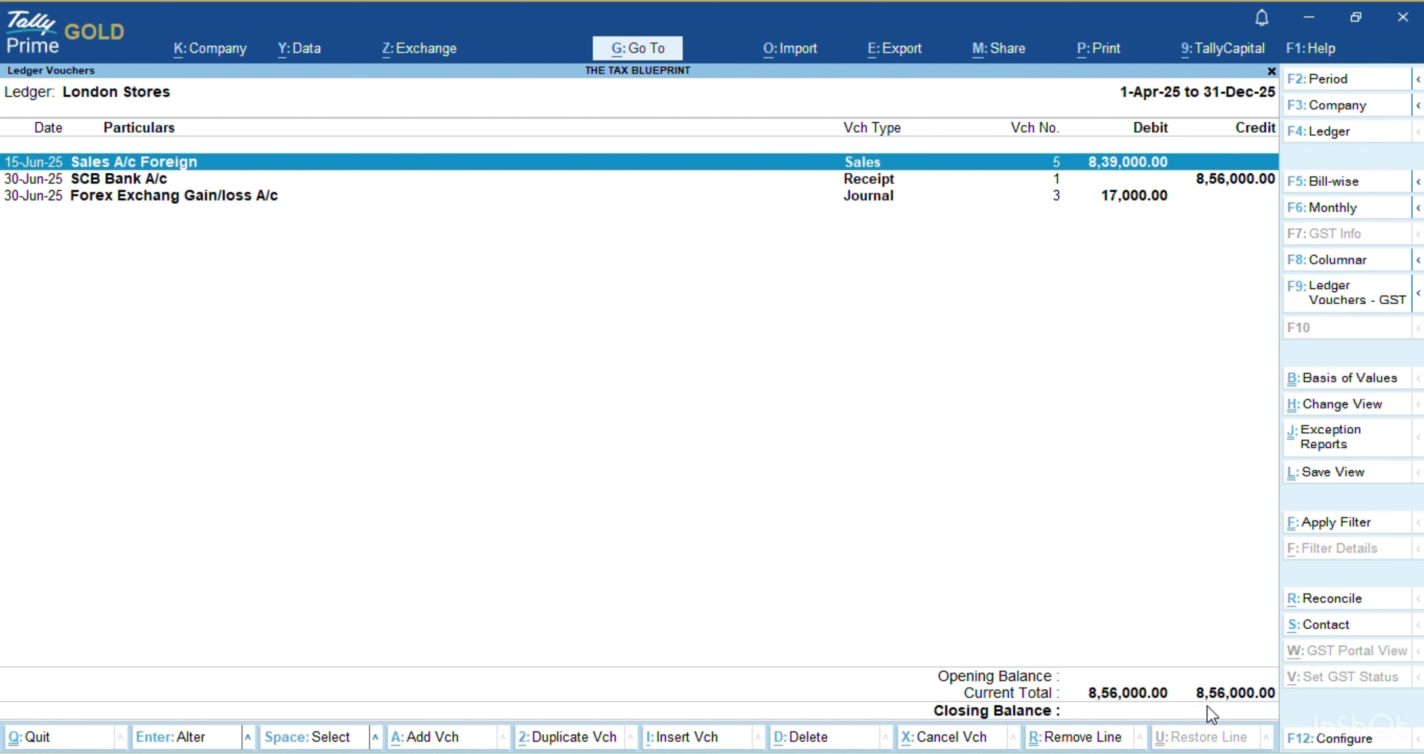
pyautogui.press('Down')
pyautogui.press('Down')
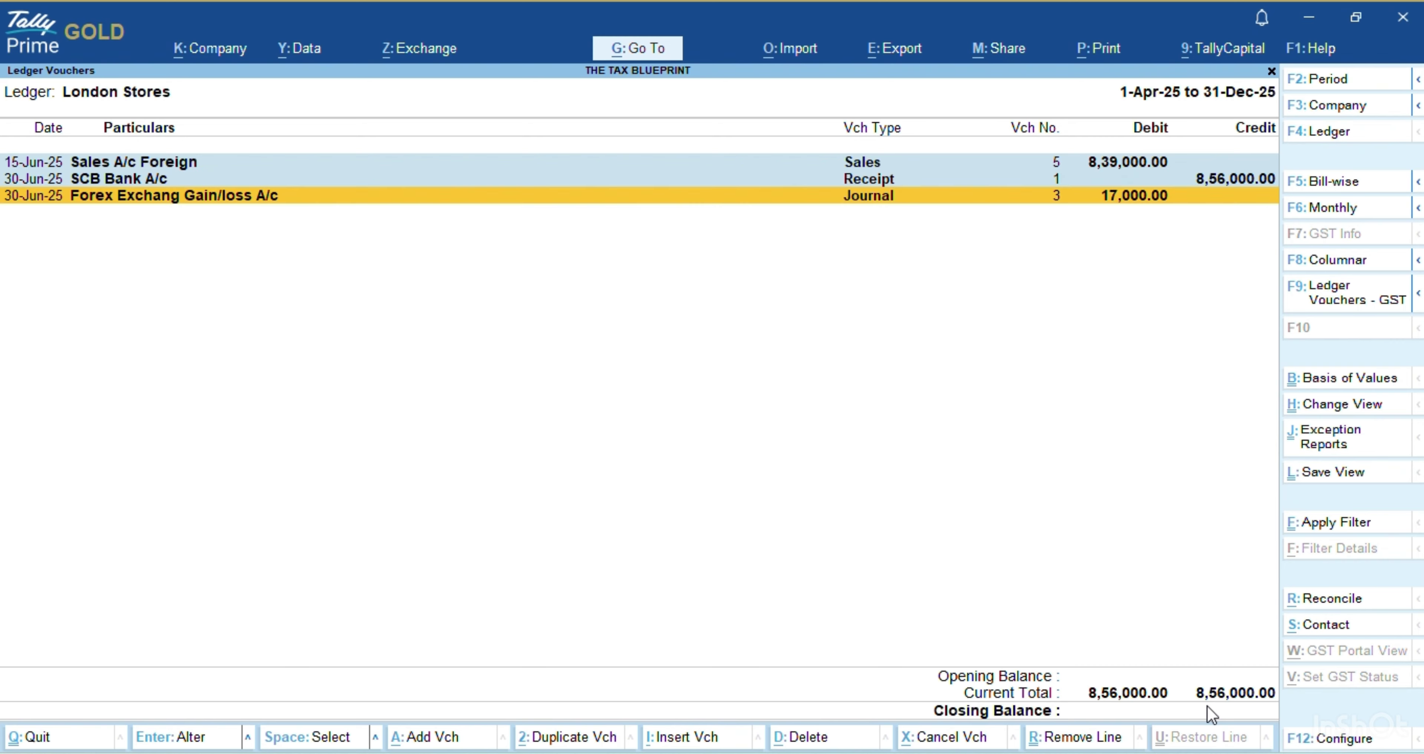
pyautogui.press('Escape')
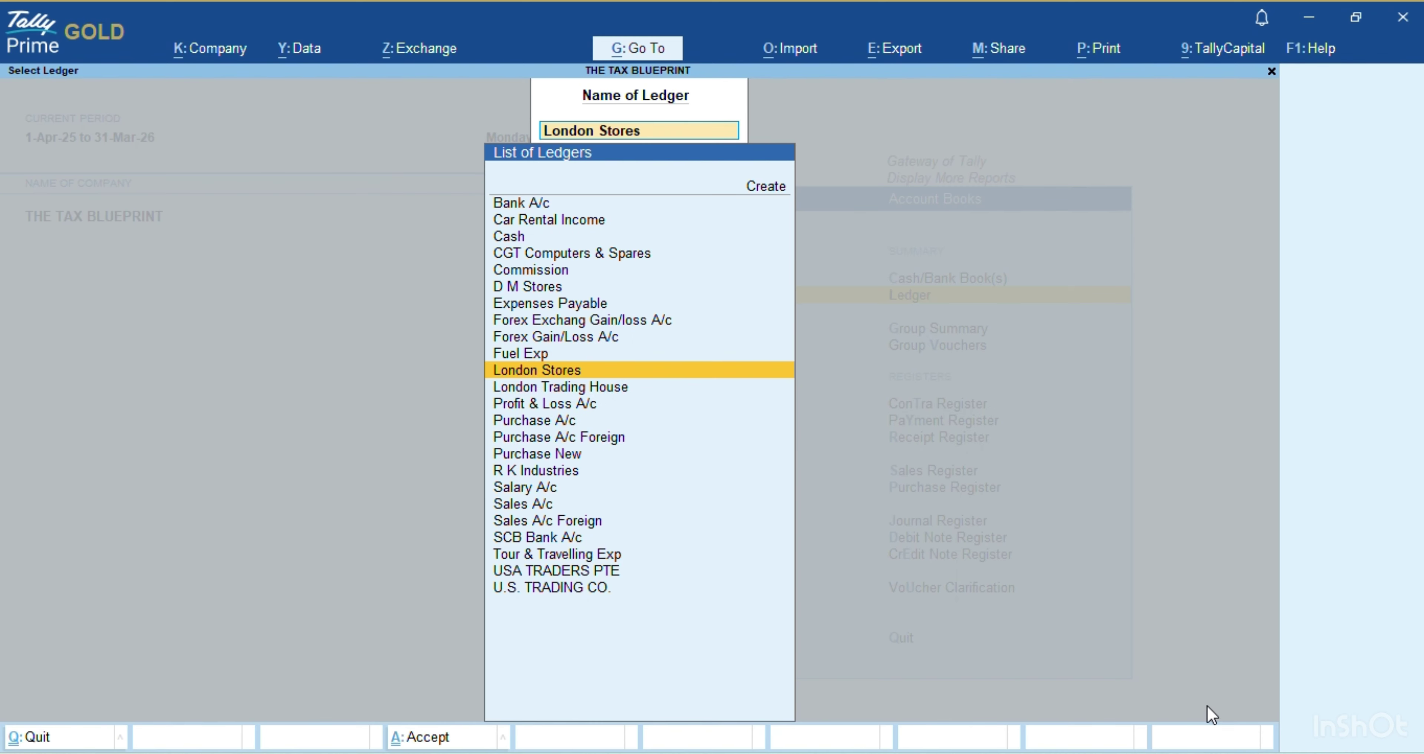
# Open the U.S. TRADING CO. ledger and set its period to 1-Apr-25 to 31-Dec-25
pyautogui.write('Us')
pyautogui.press('Down')
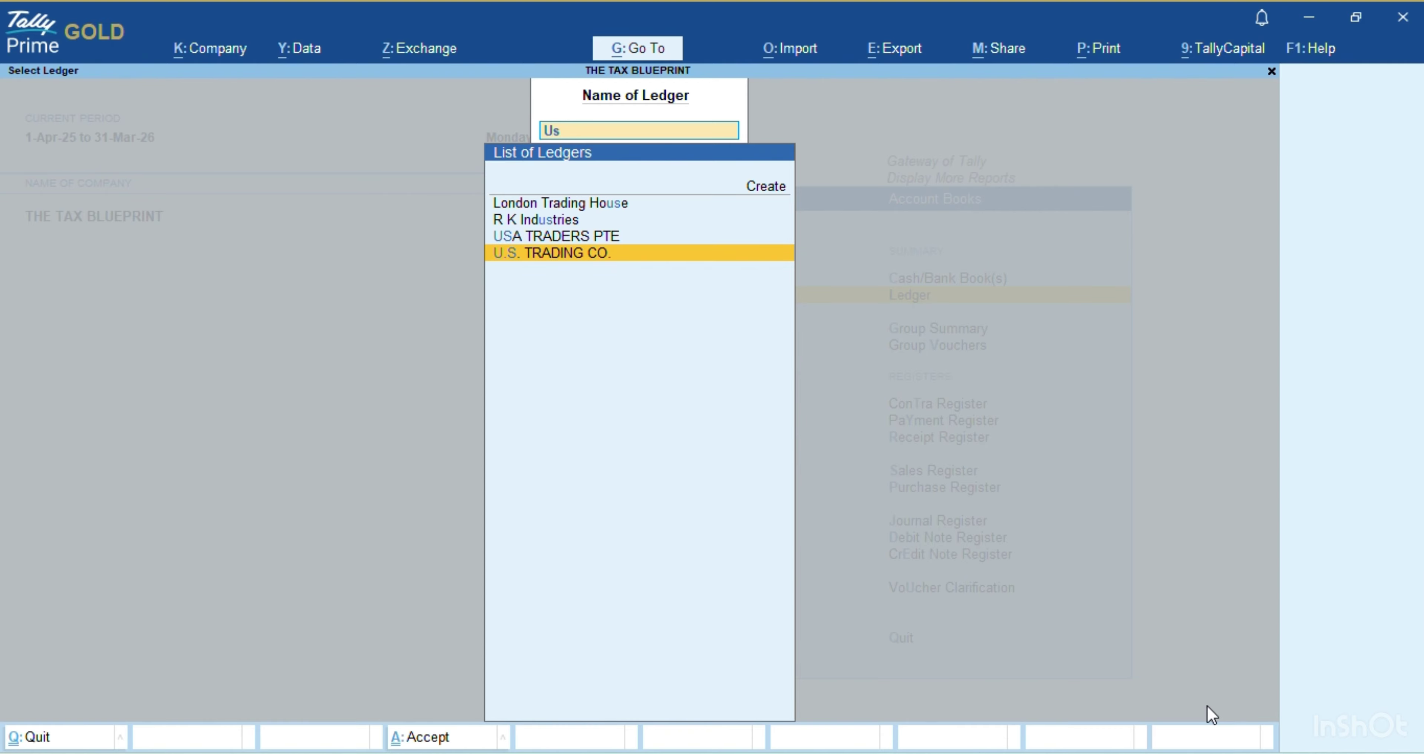
pyautogui.press('Return')
pyautogui.press('F2')
pyautogui.press('Return')
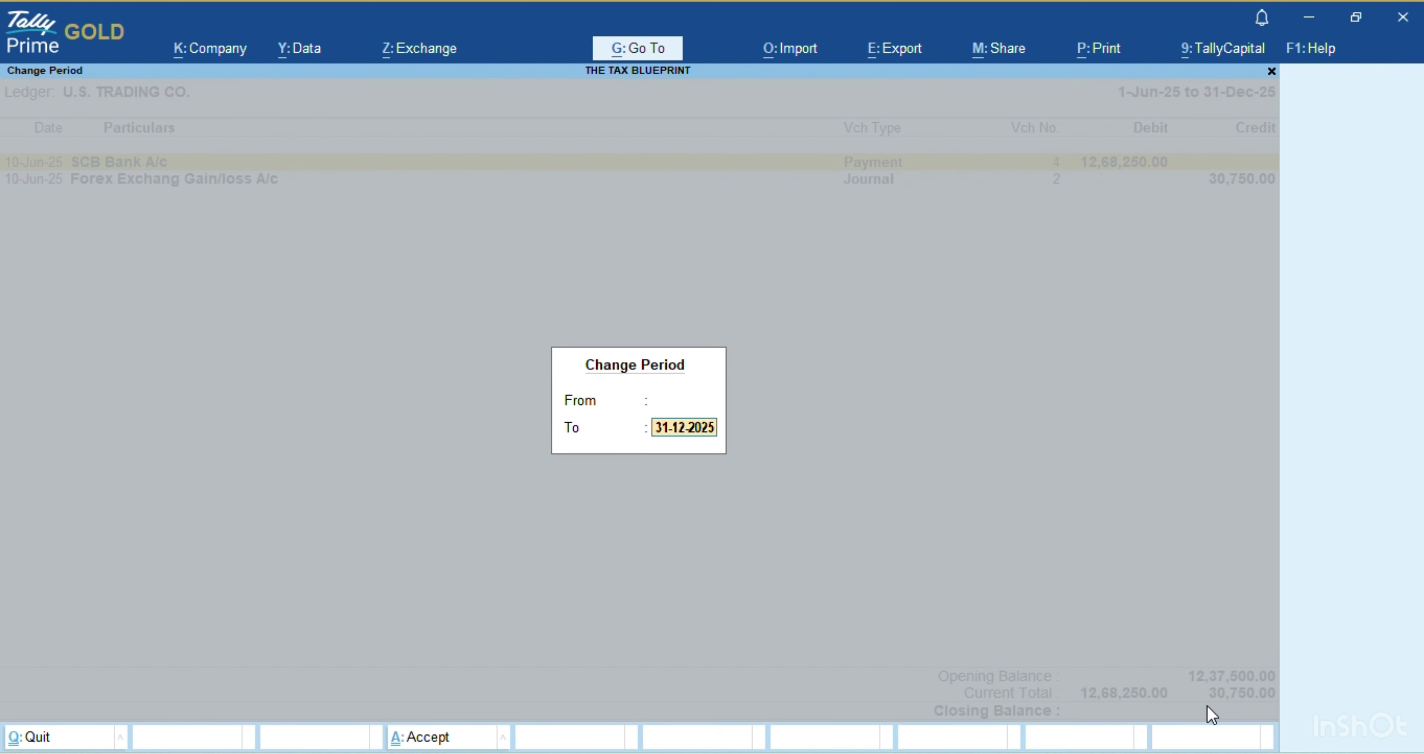
pyautogui.press('Return')
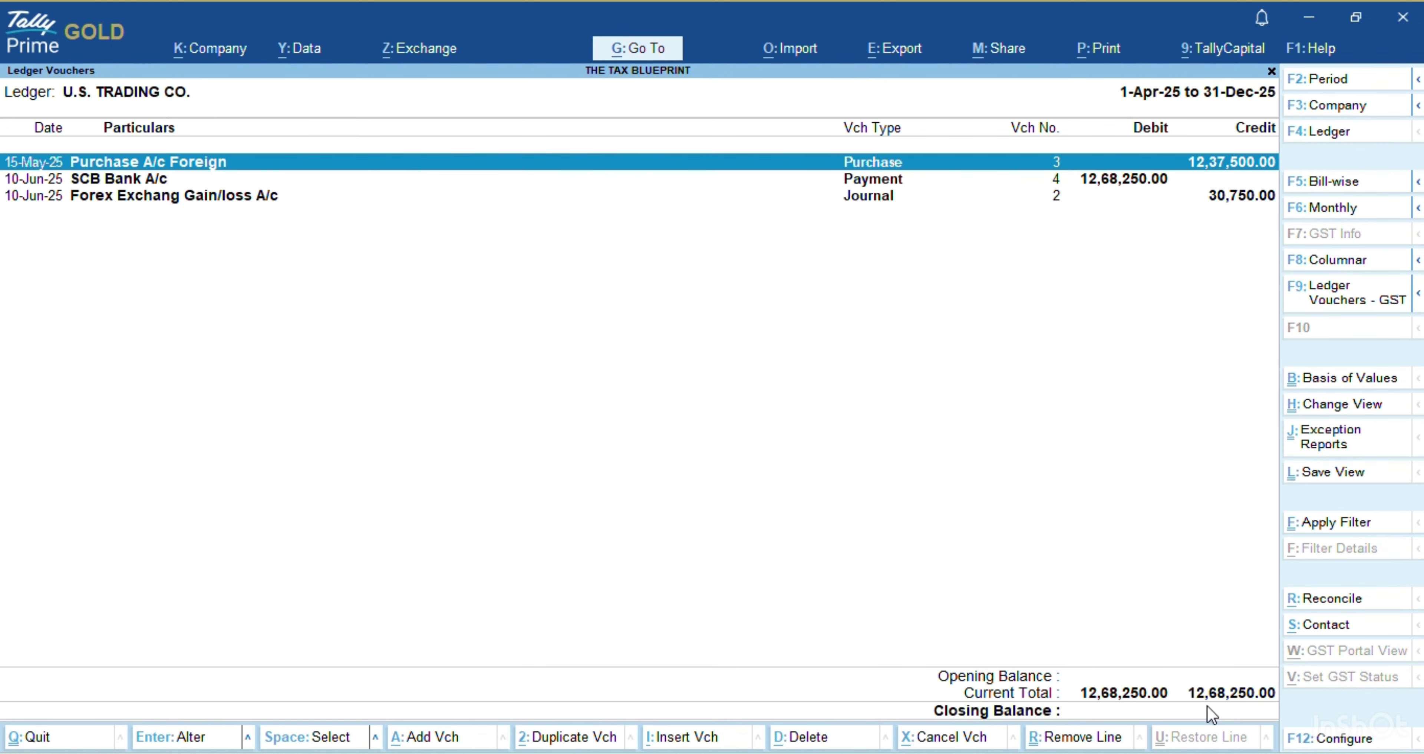
# Examine the payment and forex journal entries in the U.S. TRADING CO. ledger, then return to the Gateway of Tally
pyautogui.press('Down')
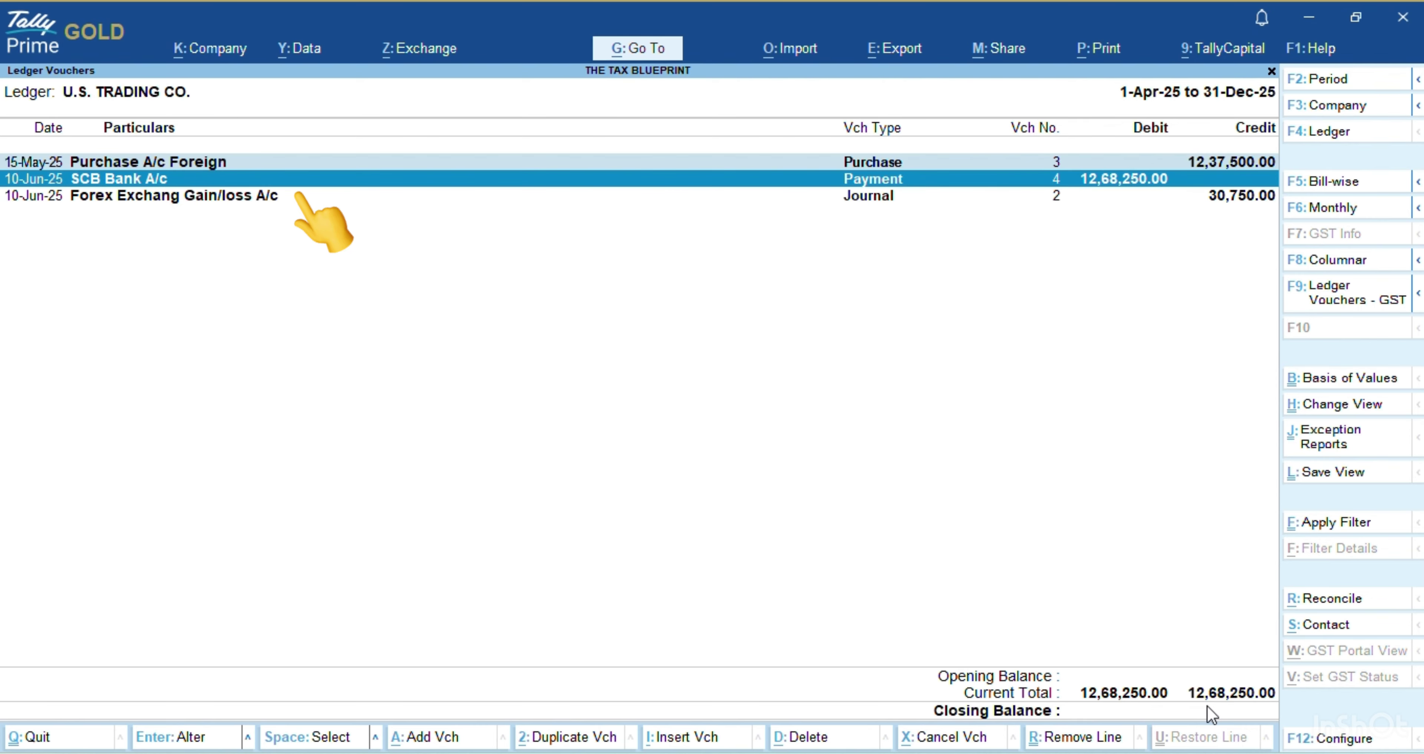
pyautogui.press('Down')
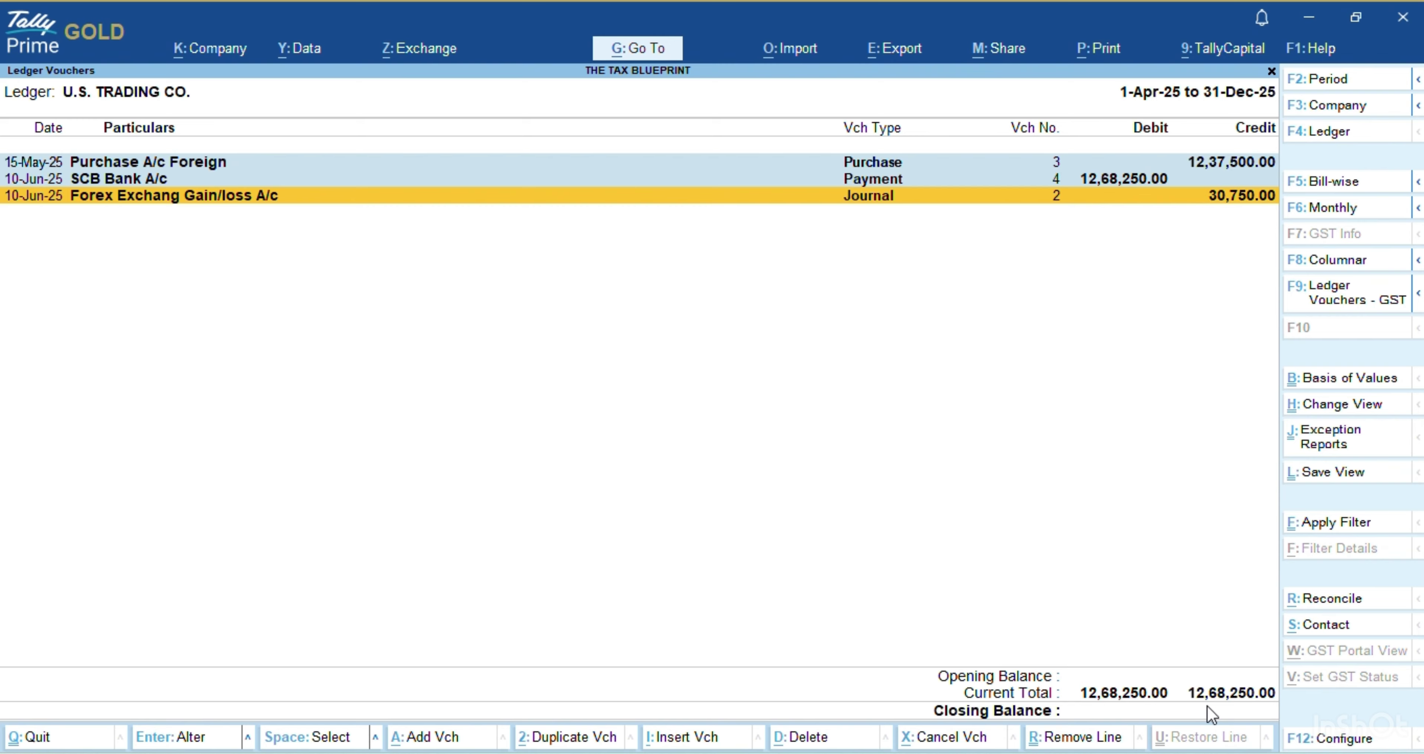
pyautogui.press('Escape')
pyautogui.press('Escape')
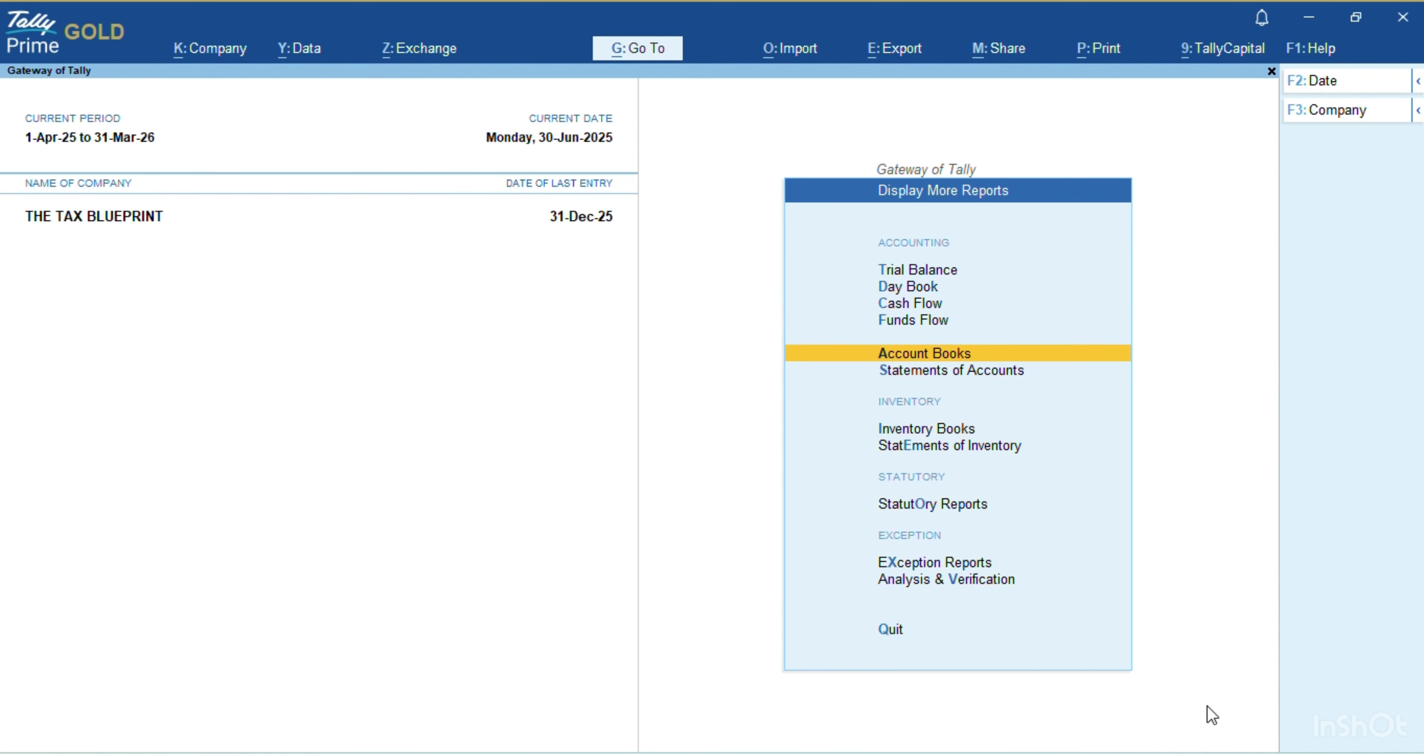
pyautogui.press('Escape')
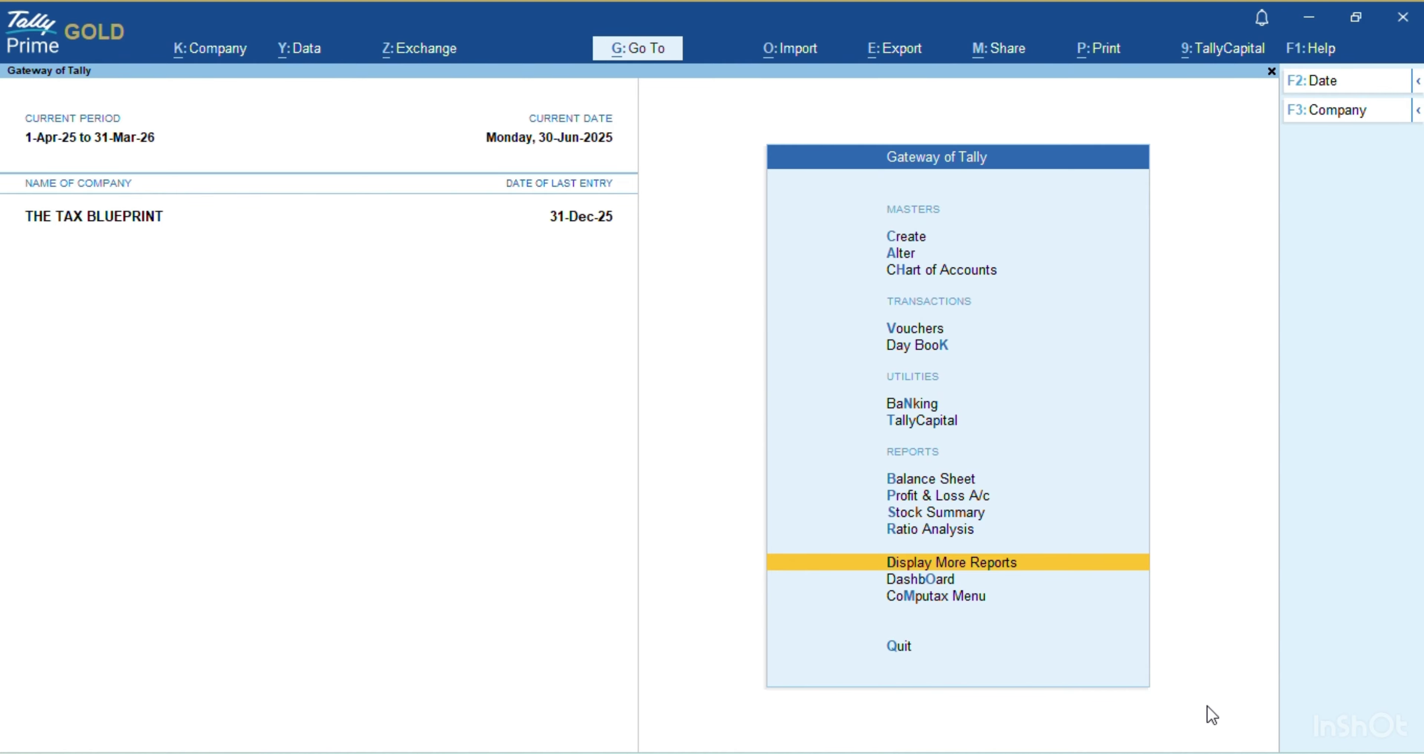
# Open the Profit & Loss A/c and drill down through Indirect Expenses to the Forex Exchang Gain/loss A/c monthly summary
pyautogui.press('Up')
pyautogui.press('Up')
pyautogui.press('Up')
pyautogui.press('Return')
pyautogui.press('Down')
pyautogui.press('Down')
pyautogui.press('Down')
pyautogui.press('Down')
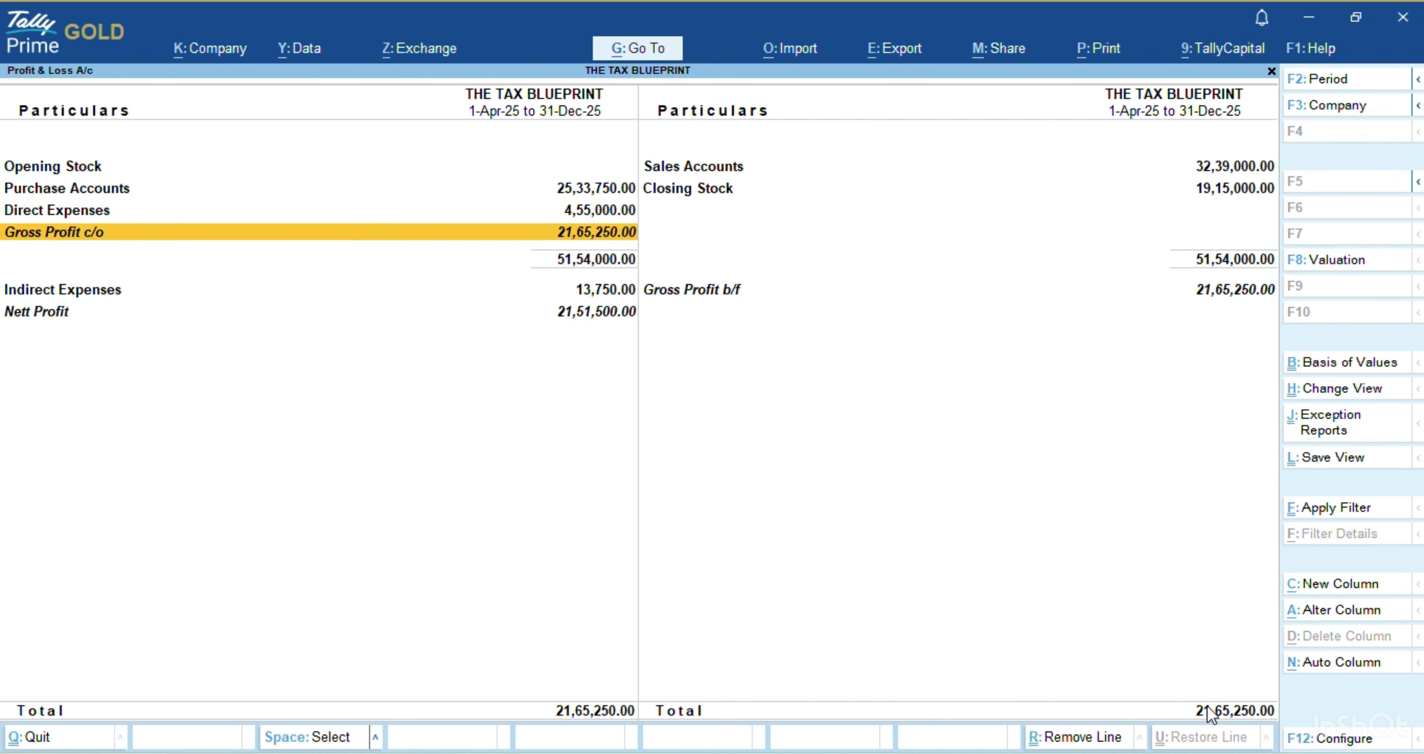
pyautogui.press('Return')
pyautogui.press('Return')
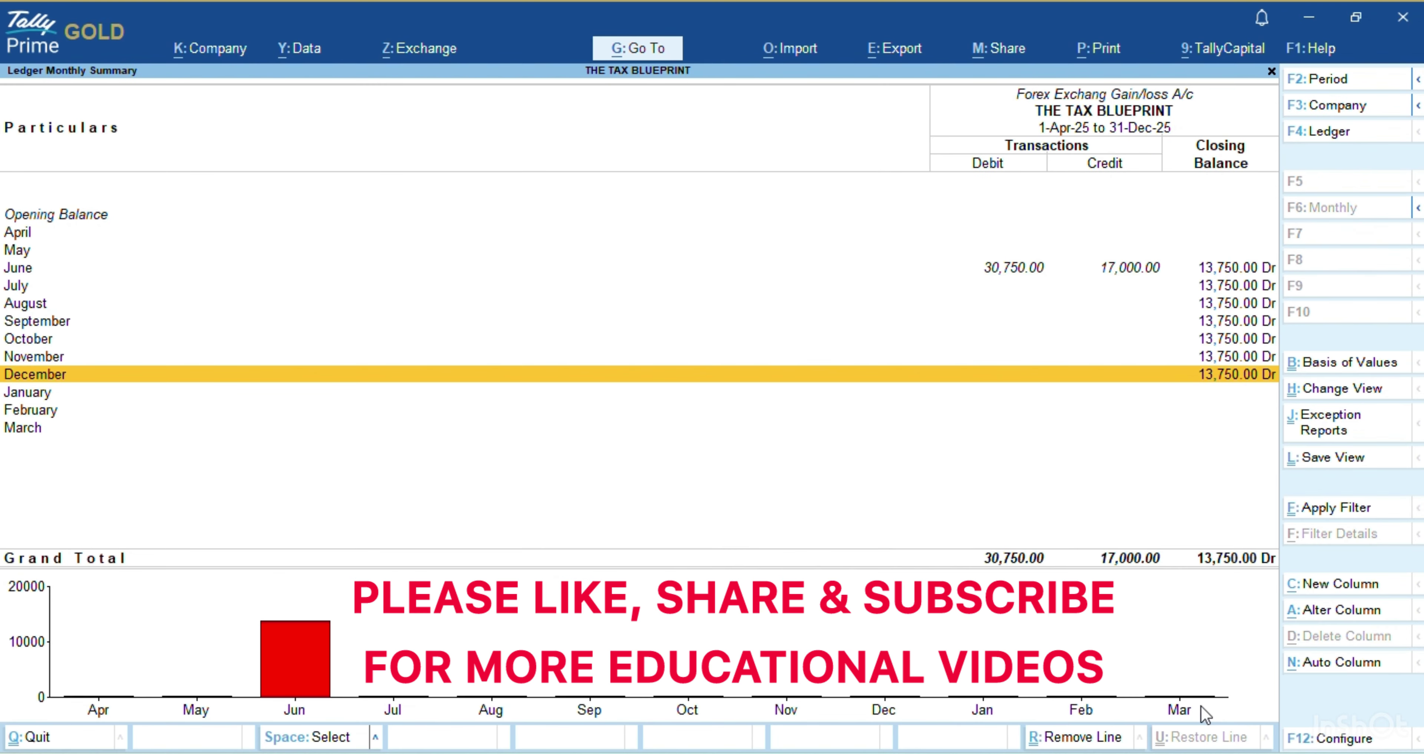
# Examine the June debit and credit in the forex account's monthly summary and return to the Profit & Loss A/c
pyautogui.press('Up')
pyautogui.press('Up')
pyautogui.press('Up')
pyautogui.press('Up')
pyautogui.press('Up')
pyautogui.press('Up')
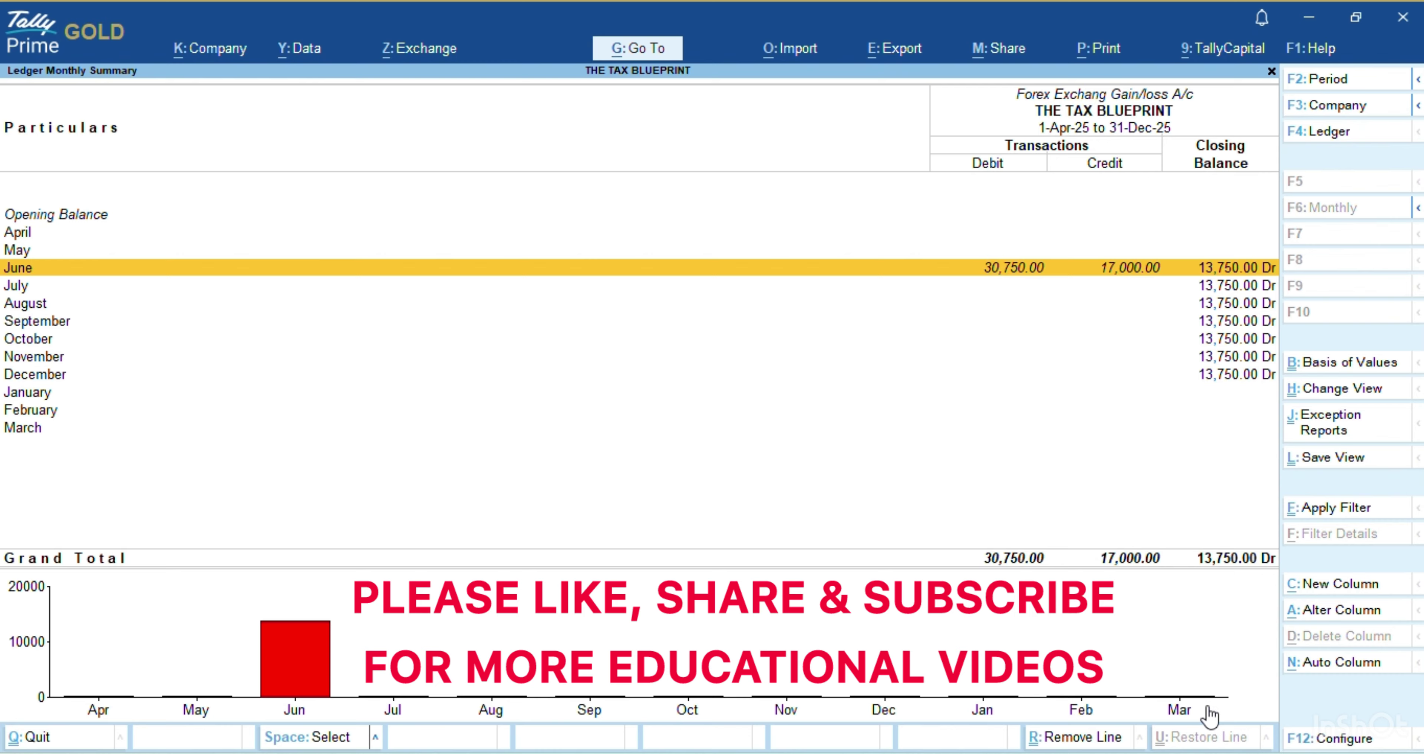
pyautogui.press('Escape')
pyautogui.press('Escape')
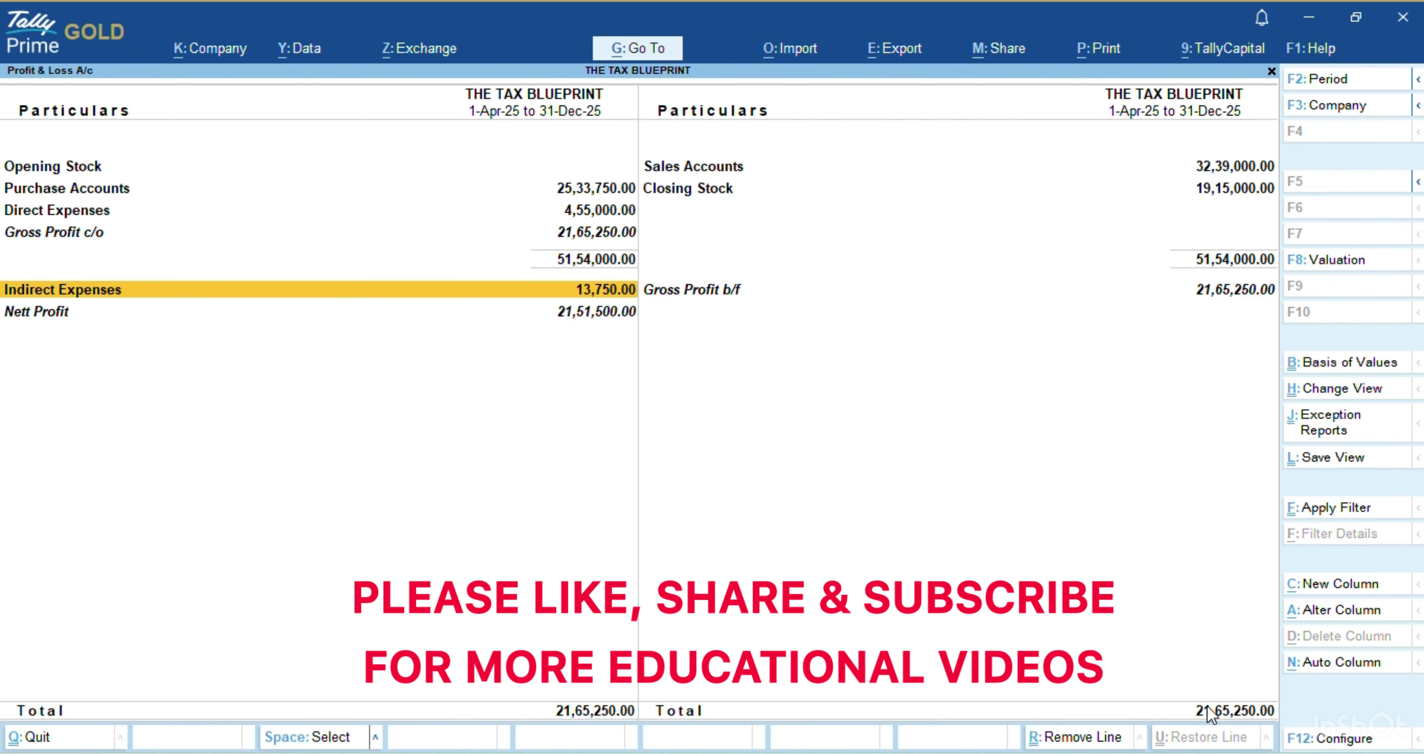
# Switch to the Word document and review the foreign currency procedure and the U.S. TRADING CO. and London Stores transactions
pyautogui.hotkey('alt', 'Tab')
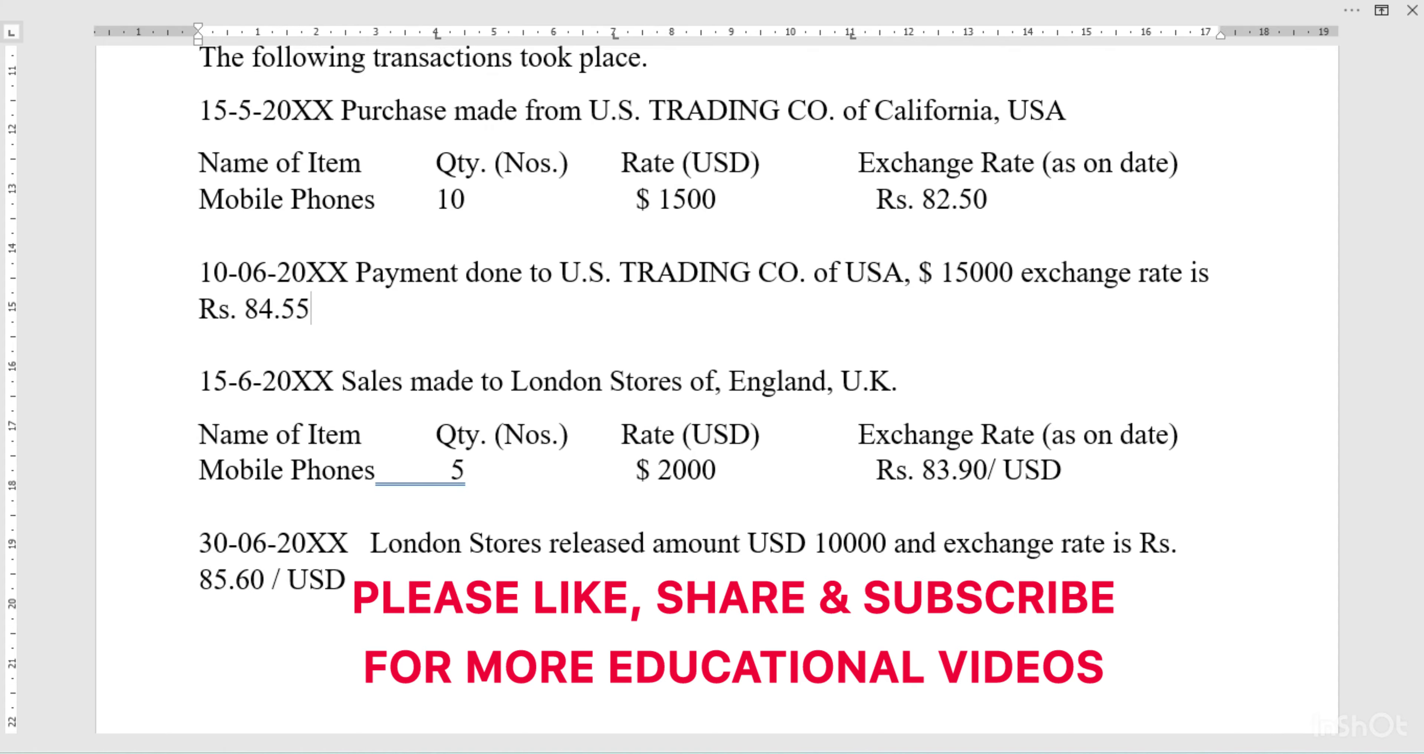
pyautogui.scroll(8, 944, 446)
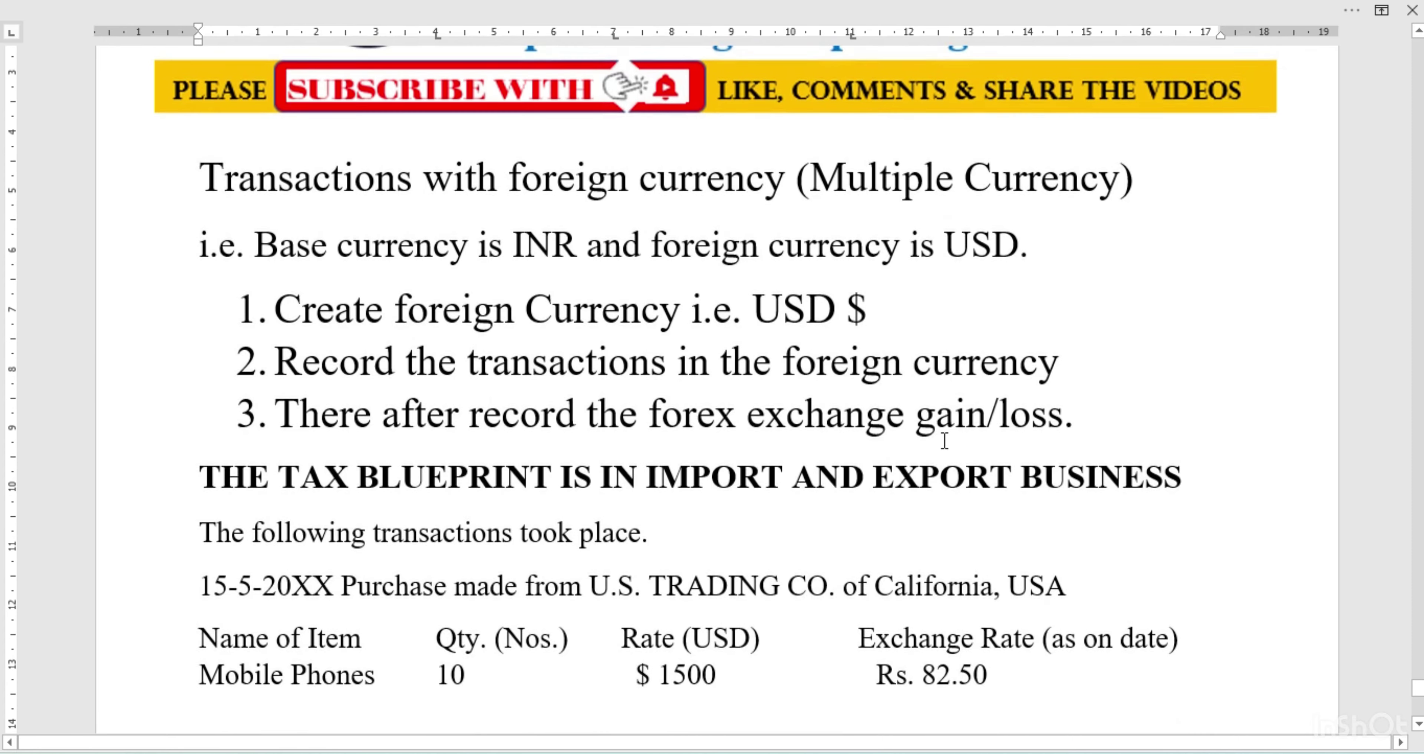
pyautogui.scroll(3, 944, 440)
pyautogui.scroll(-1, 944, 440)
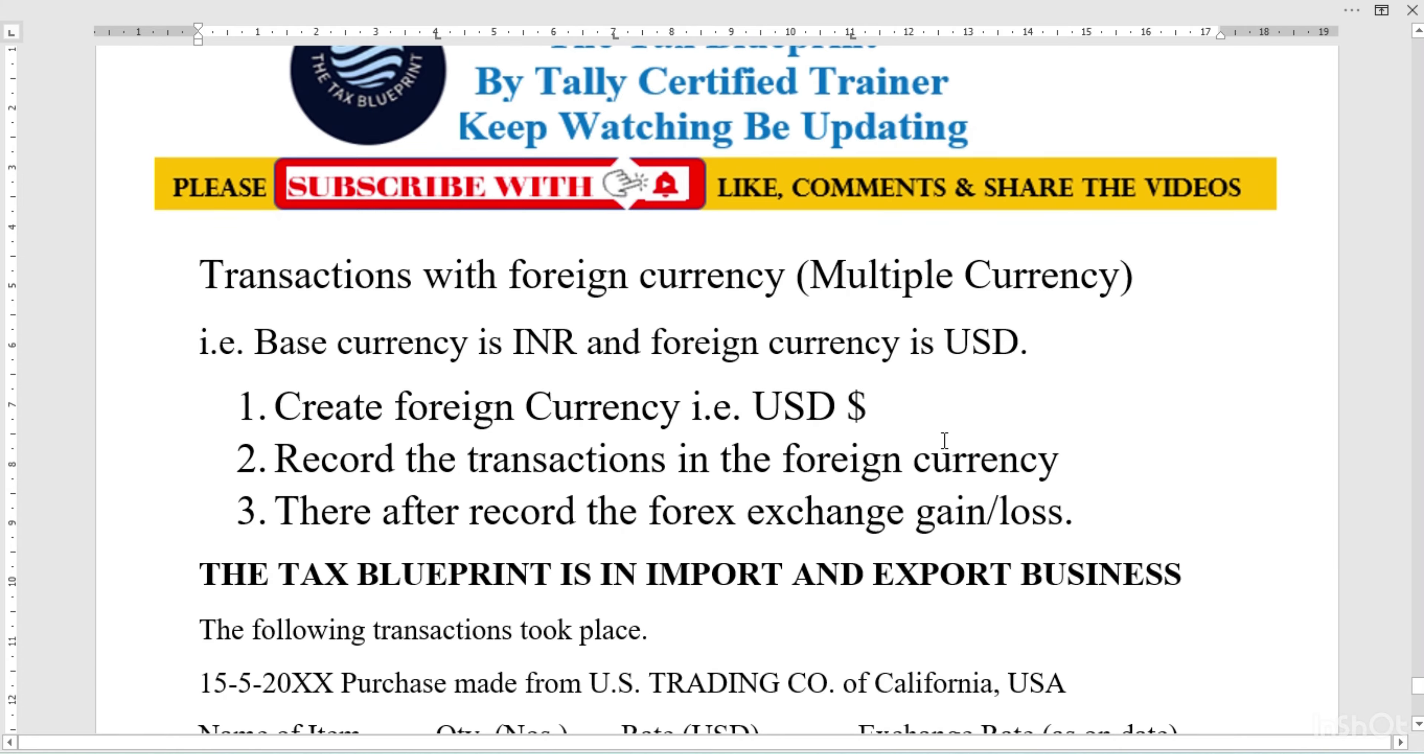
pyautogui.scroll(-11, 945, 441)
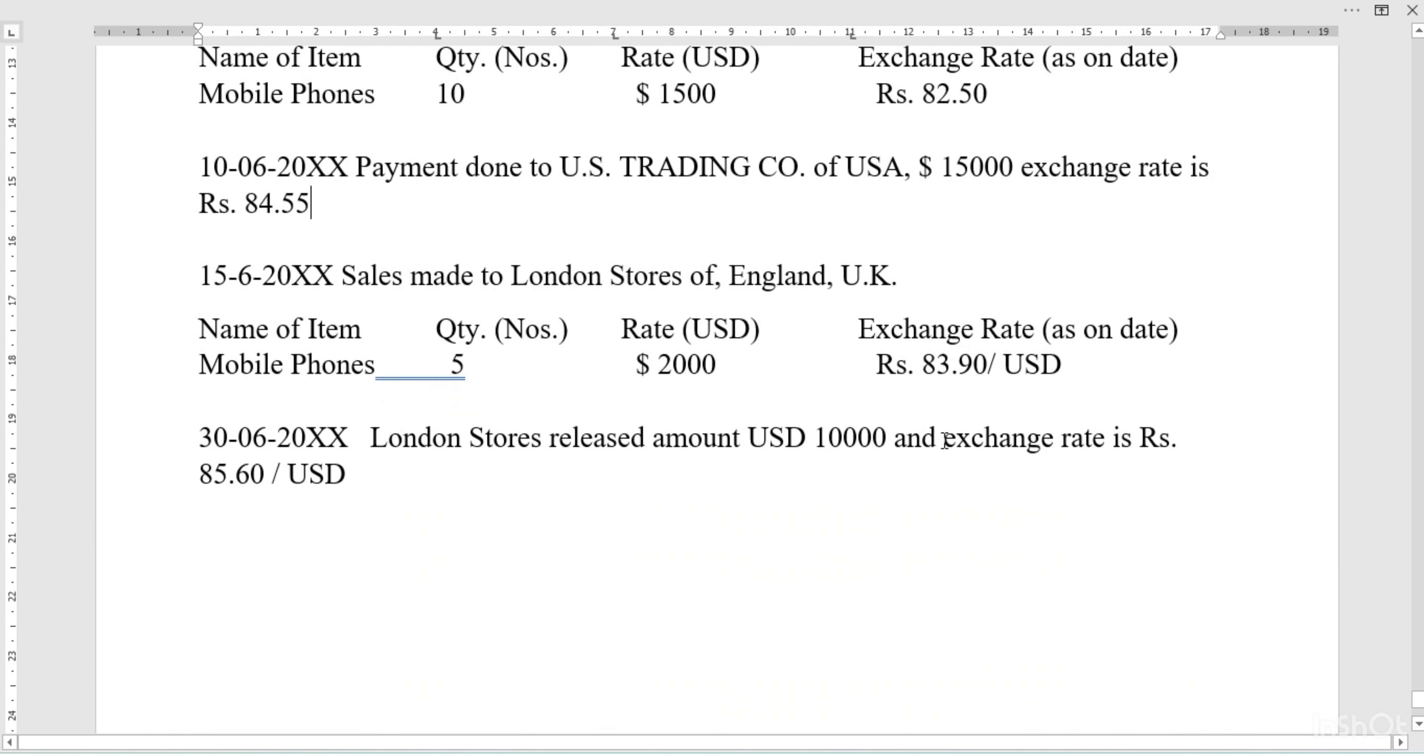
pyautogui.scroll(-4, 944, 441)
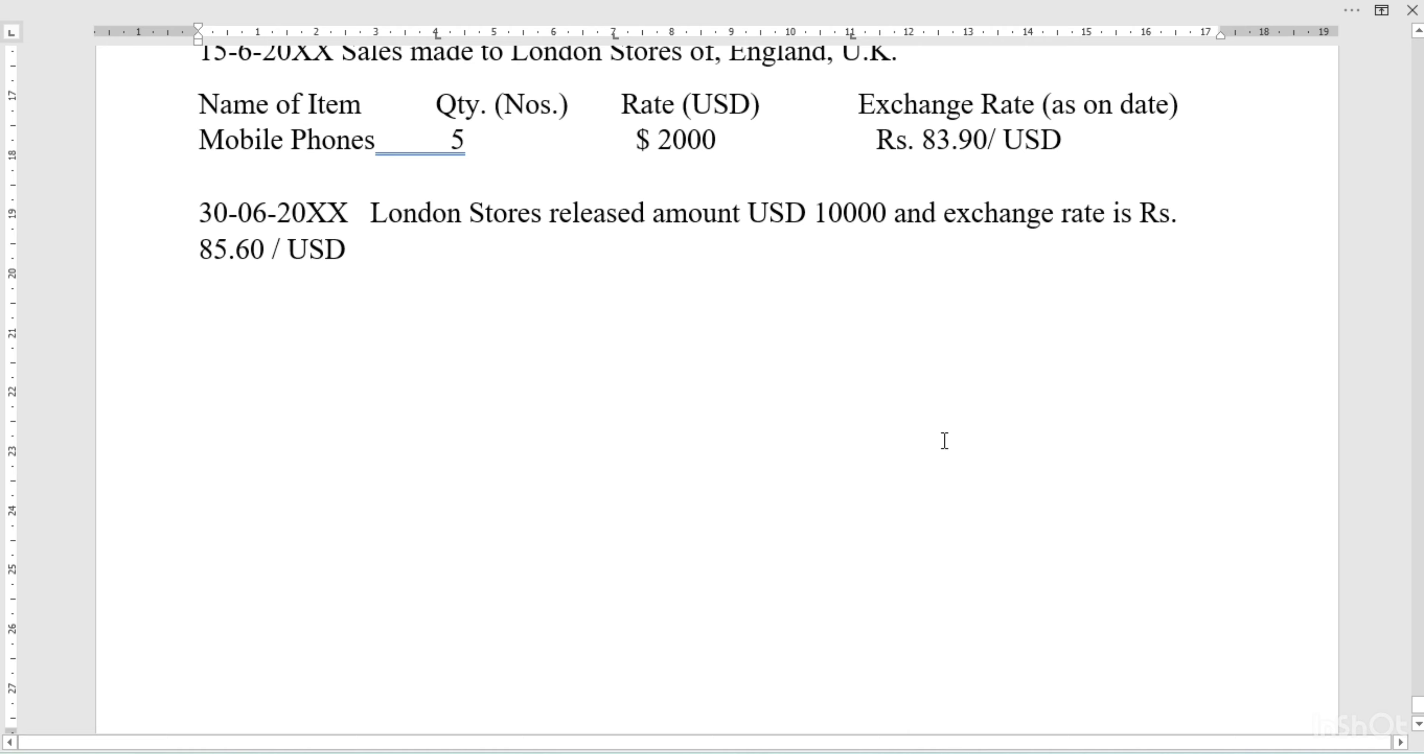
pyautogui.scroll(-1, 944, 440)
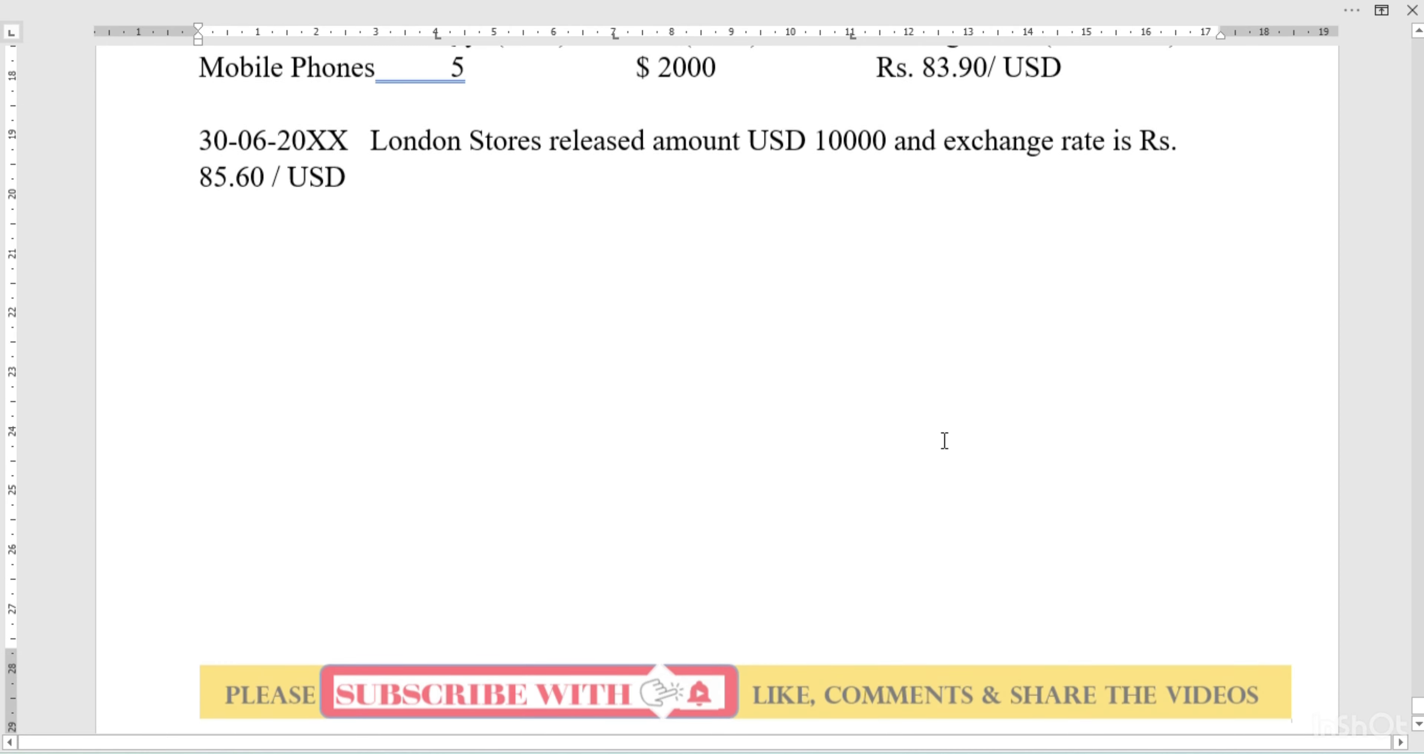